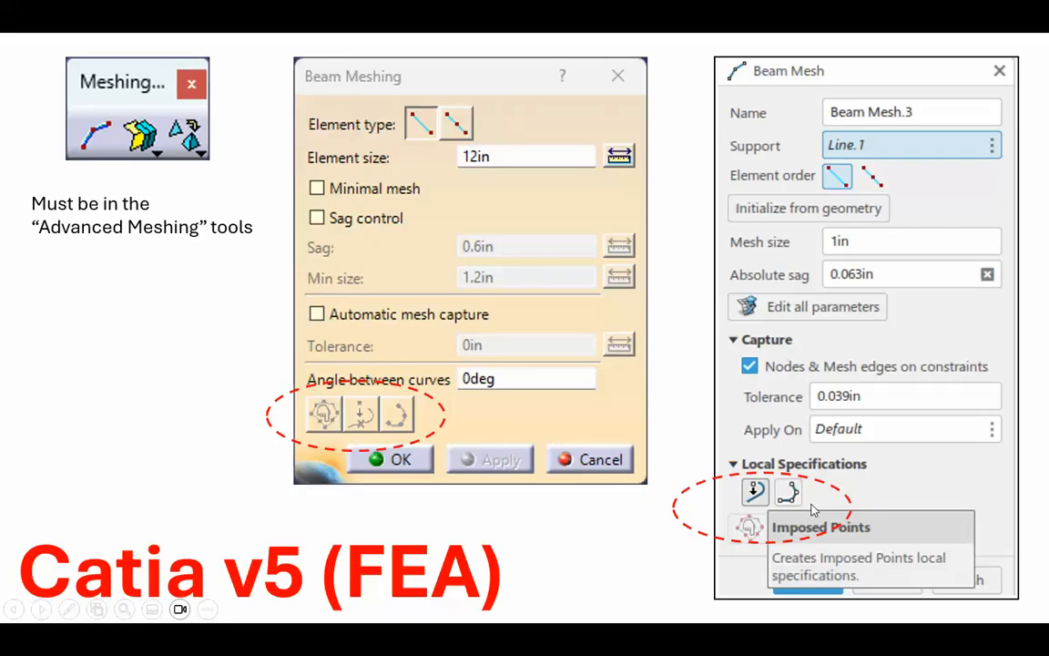
Step: Leave the slide show and switch to the 3DEXPERIENCE window
click(646, 563)
click(632, 562)
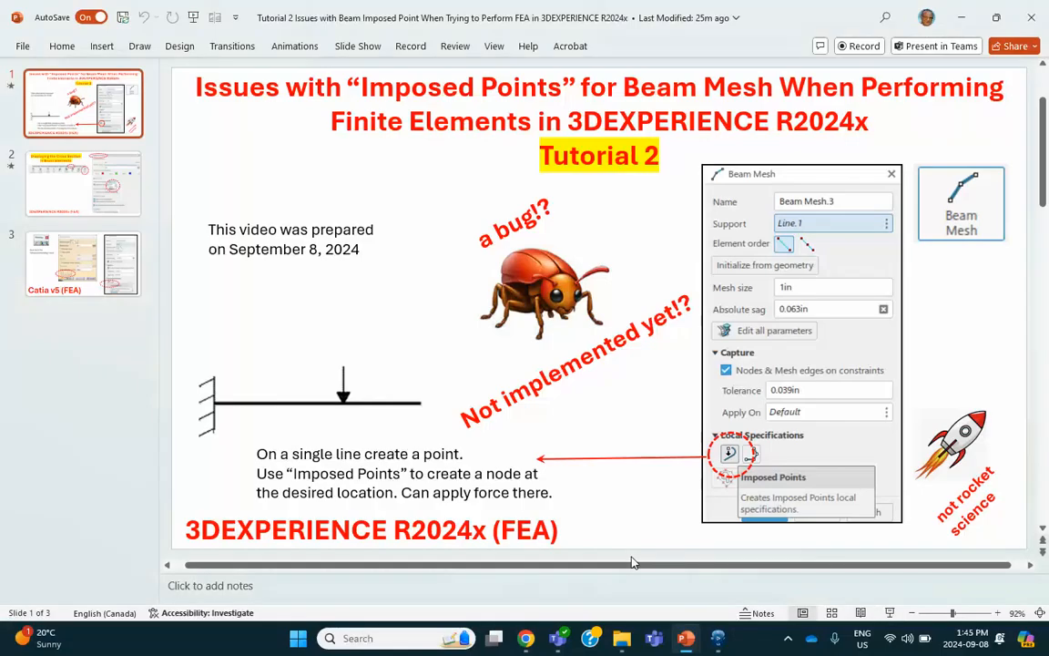
click(117, 497)
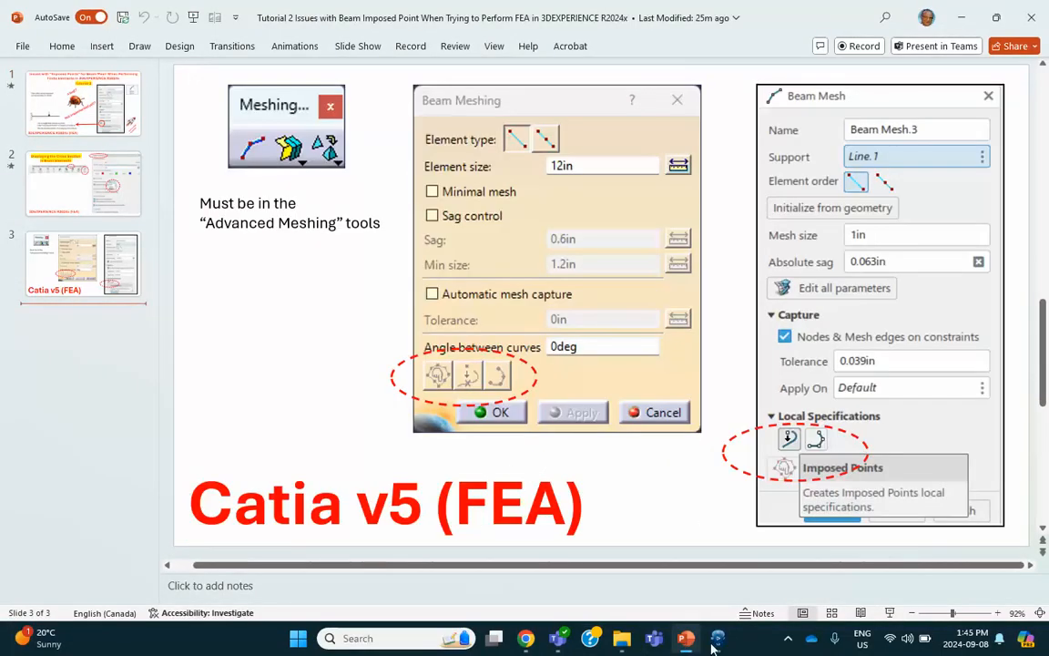
mouse_move(688, 640)
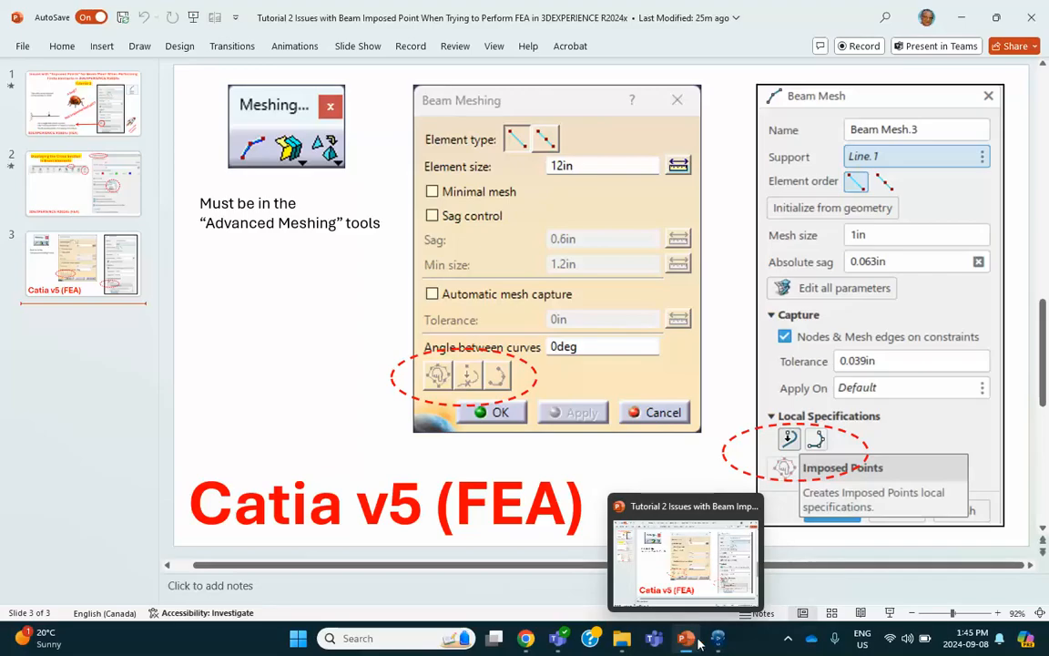
click(689, 640)
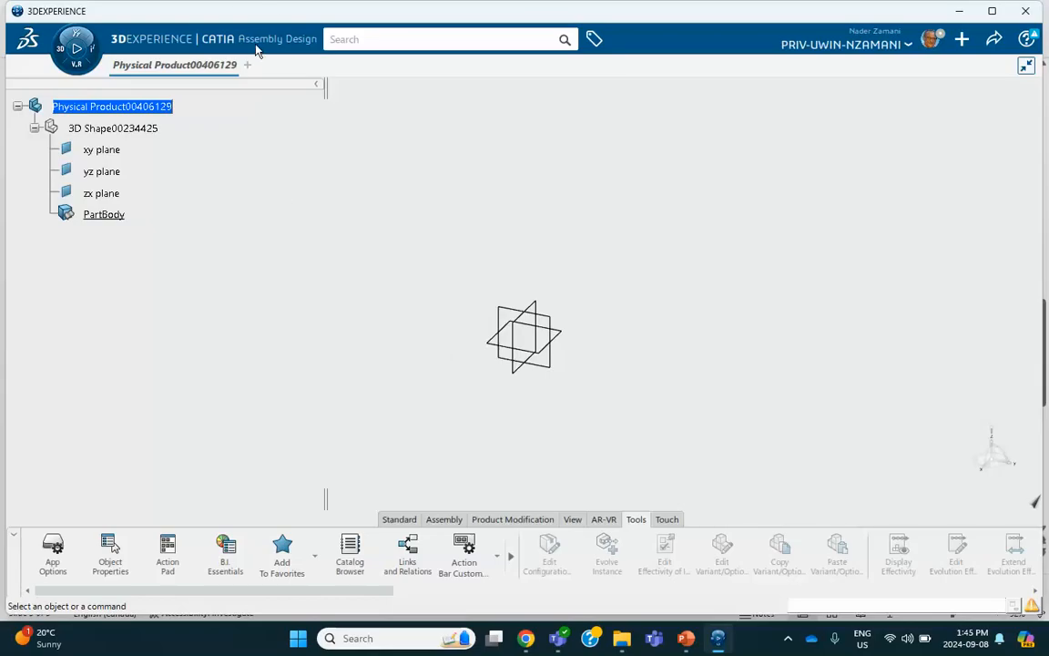
Step: Activate the 3D shape in Part Design and begin a Point-Direction line with a new start point at coordinates 0, 0, 0
double_click(110, 131)
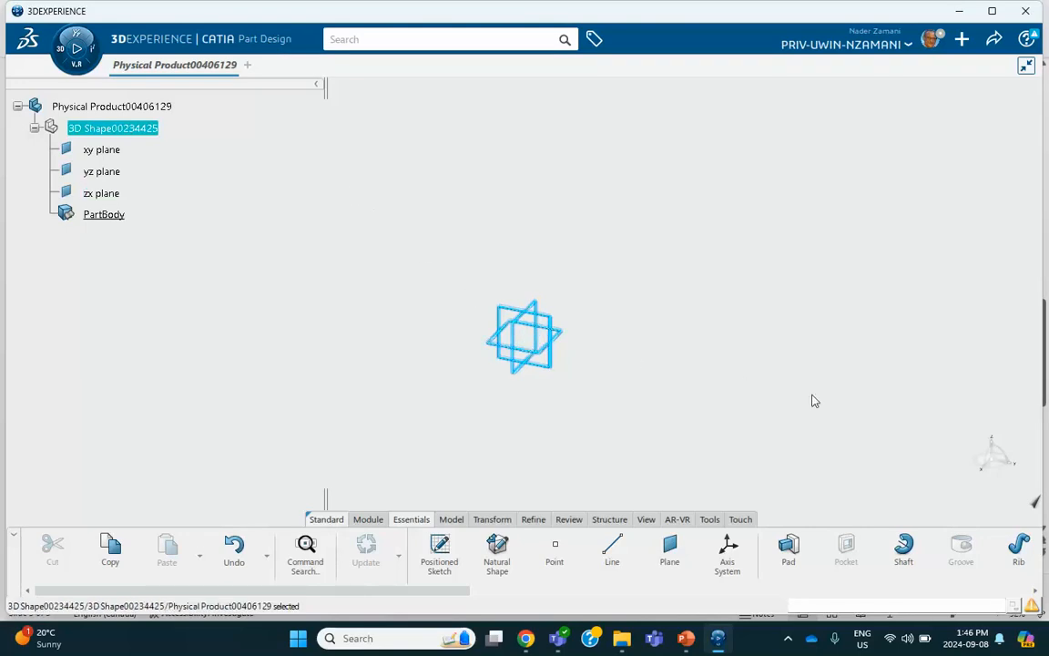
middle_drag(606, 220, 474, 205)
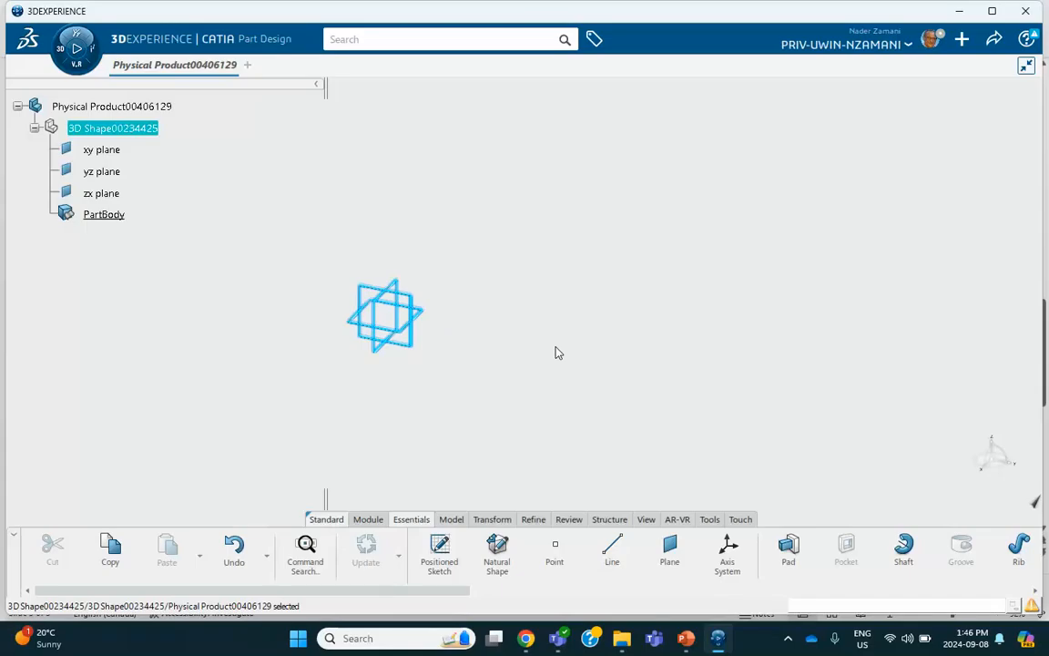
click(612, 554)
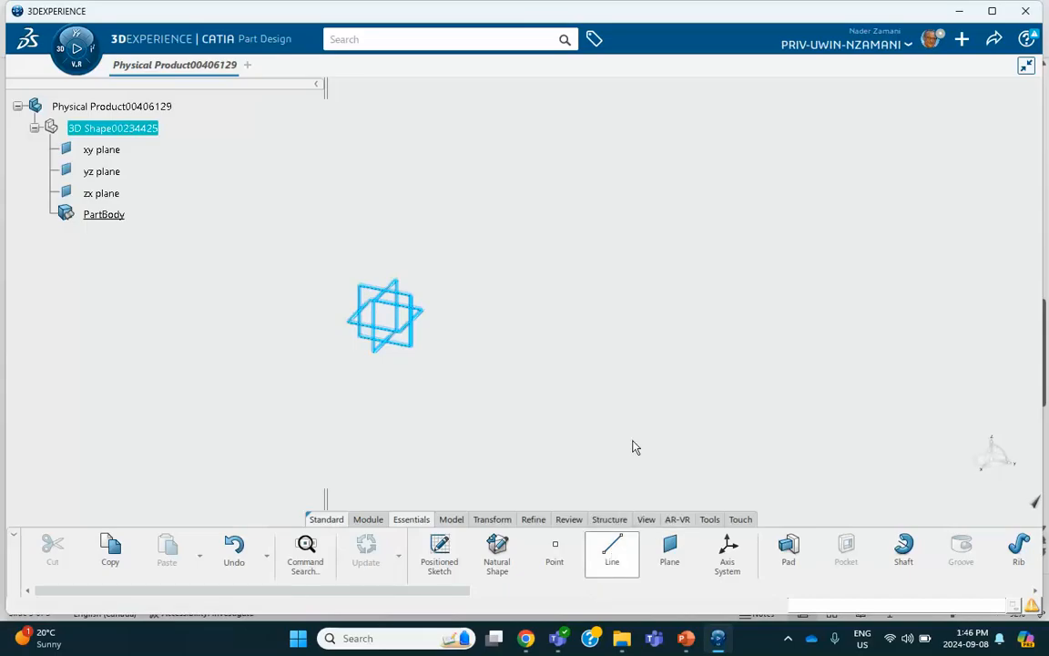
click(827, 146)
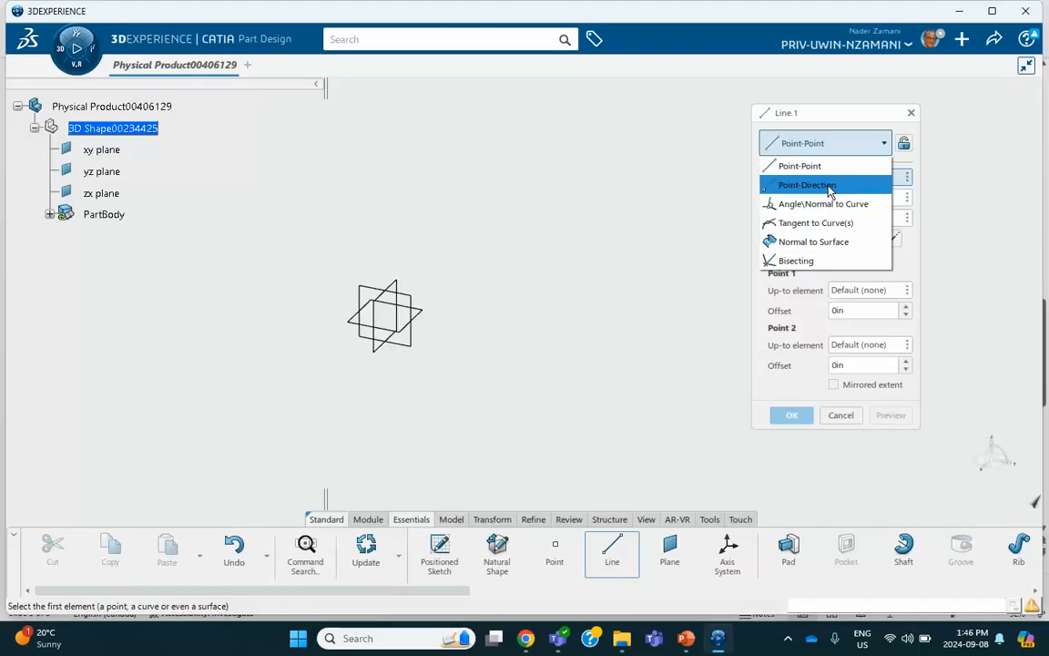
click(829, 186)
click(902, 177)
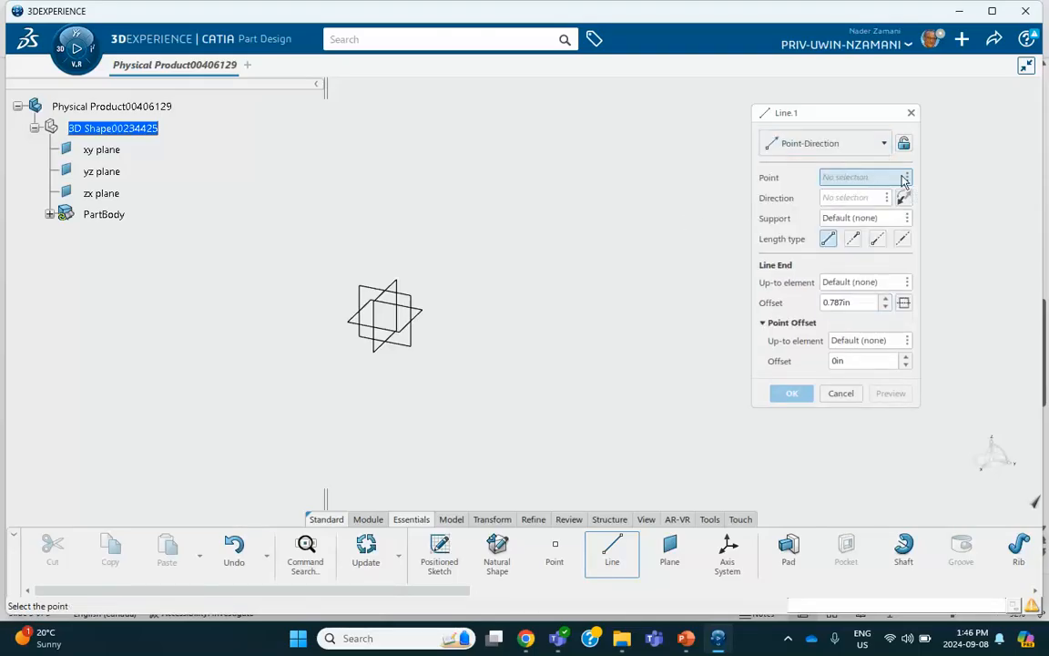
click(907, 177)
mouse_move(926, 184)
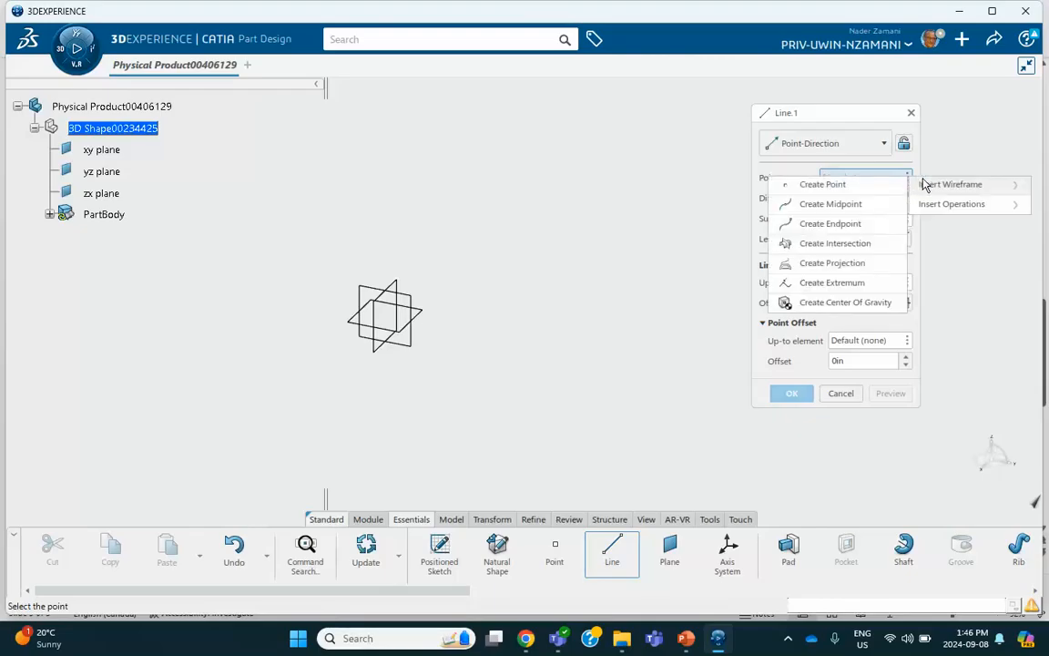
click(823, 184)
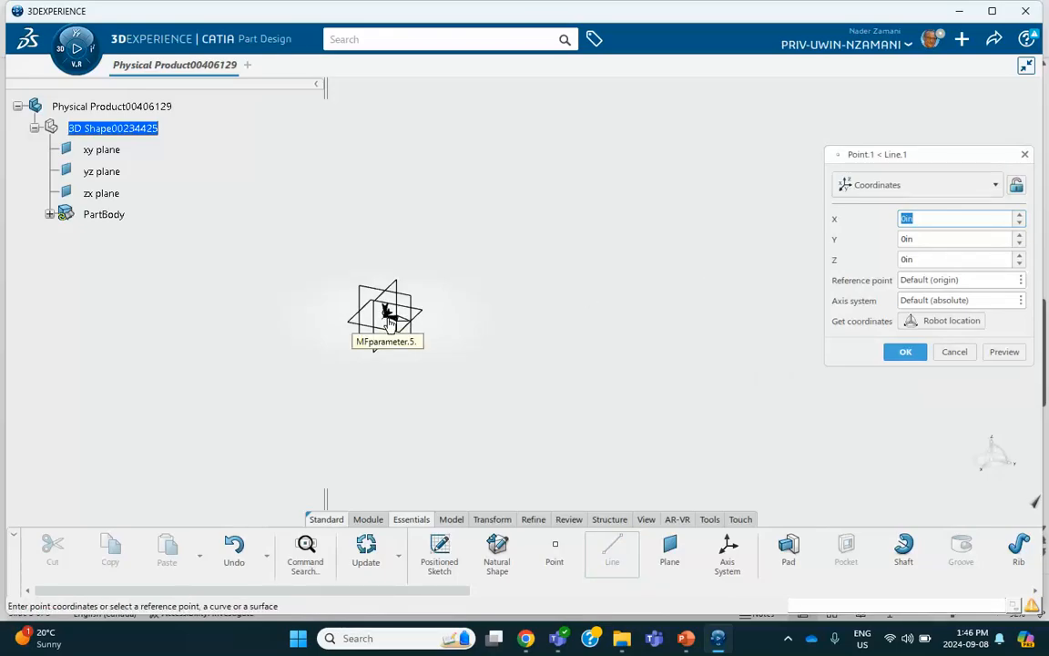
click(901, 351)
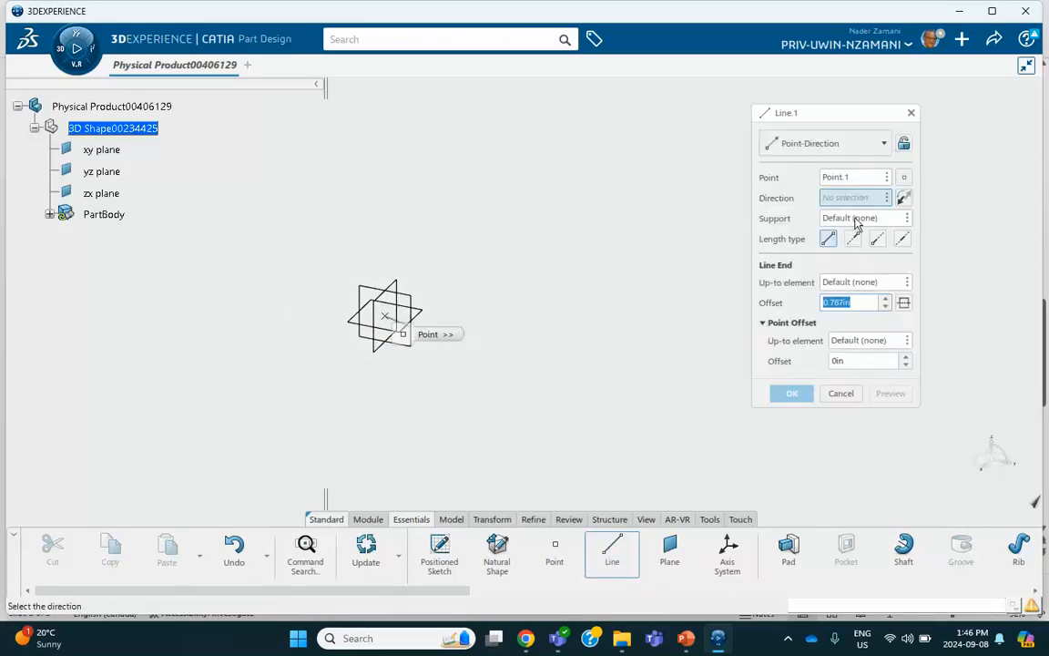
Step: Direct the line along the Y axis and create it with an end offset of 10 in
right_click(854, 201)
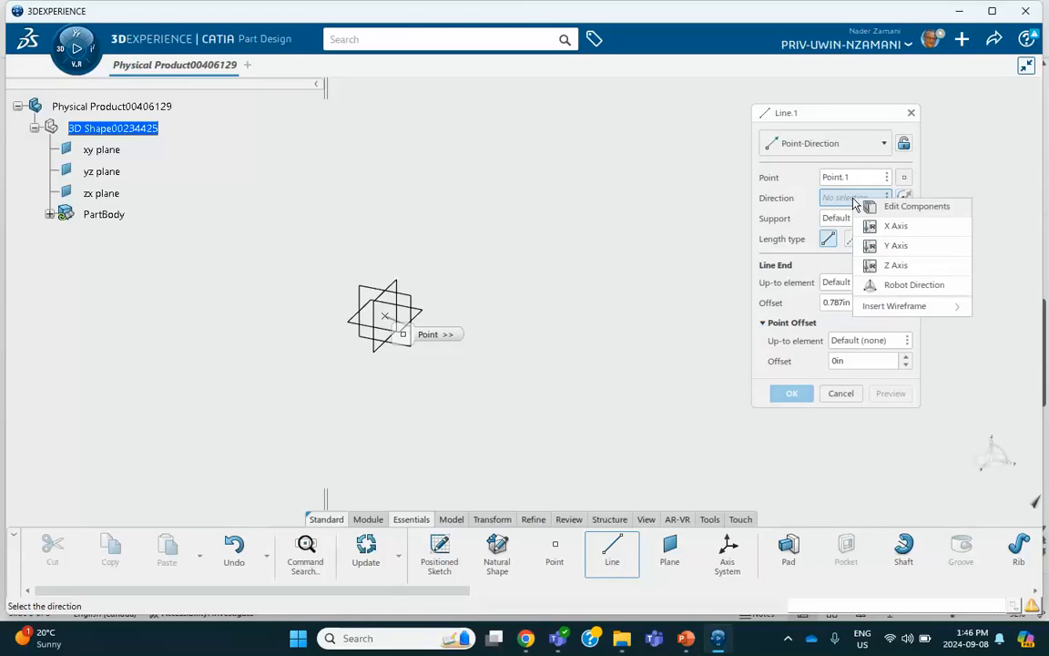
click(889, 246)
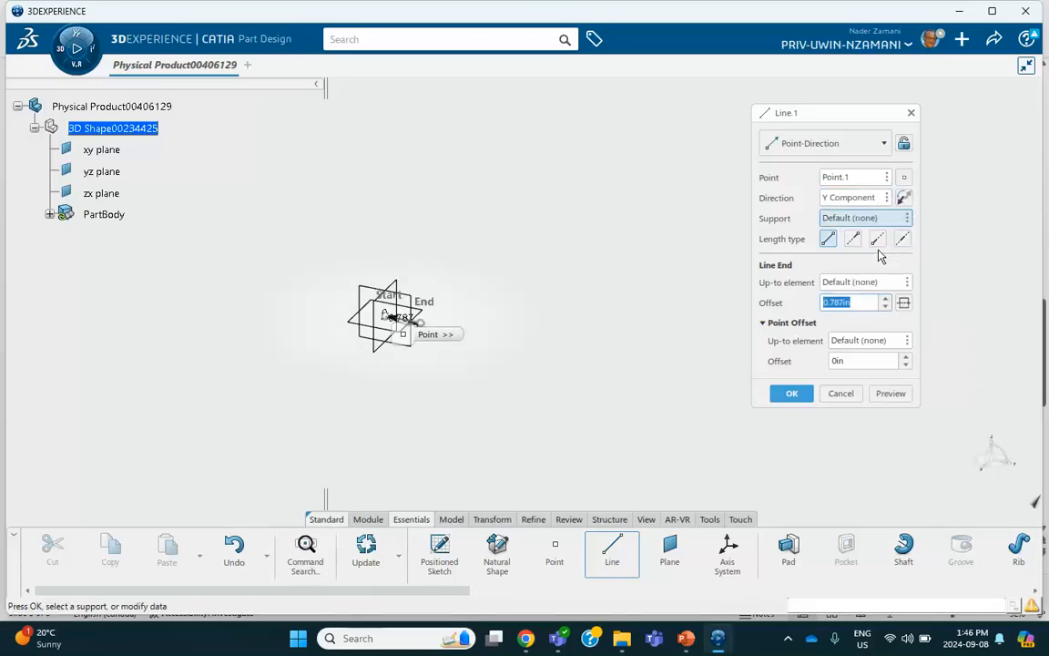
text(10)
key(Return)
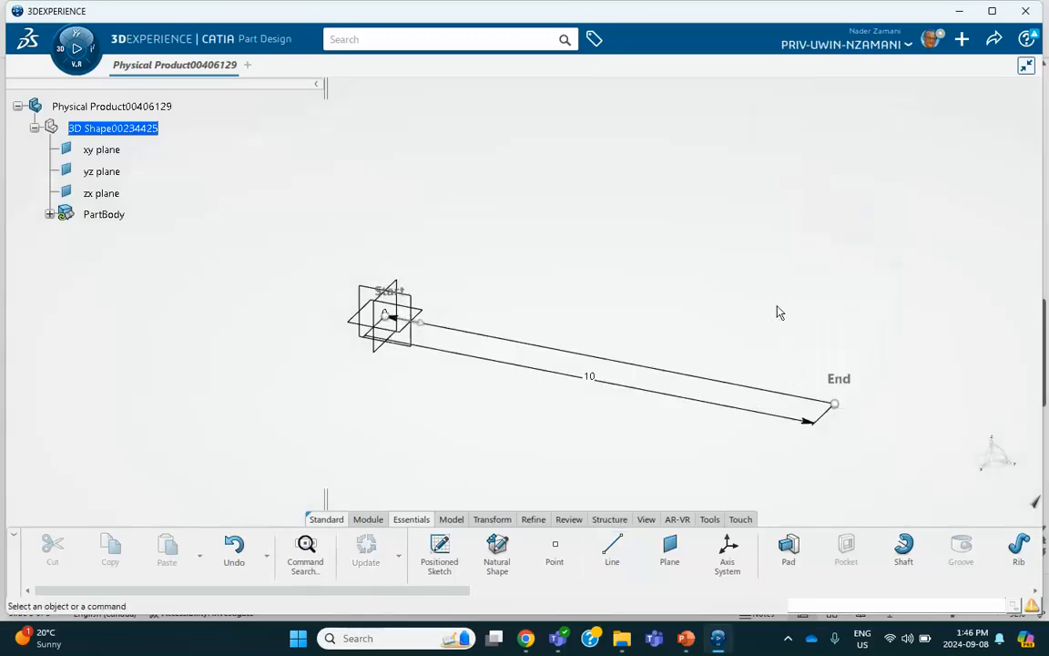
Step: Switch to the Structural Model Creation app and create an empty finite element model for the line
middle_drag(690, 236, 677, 210)
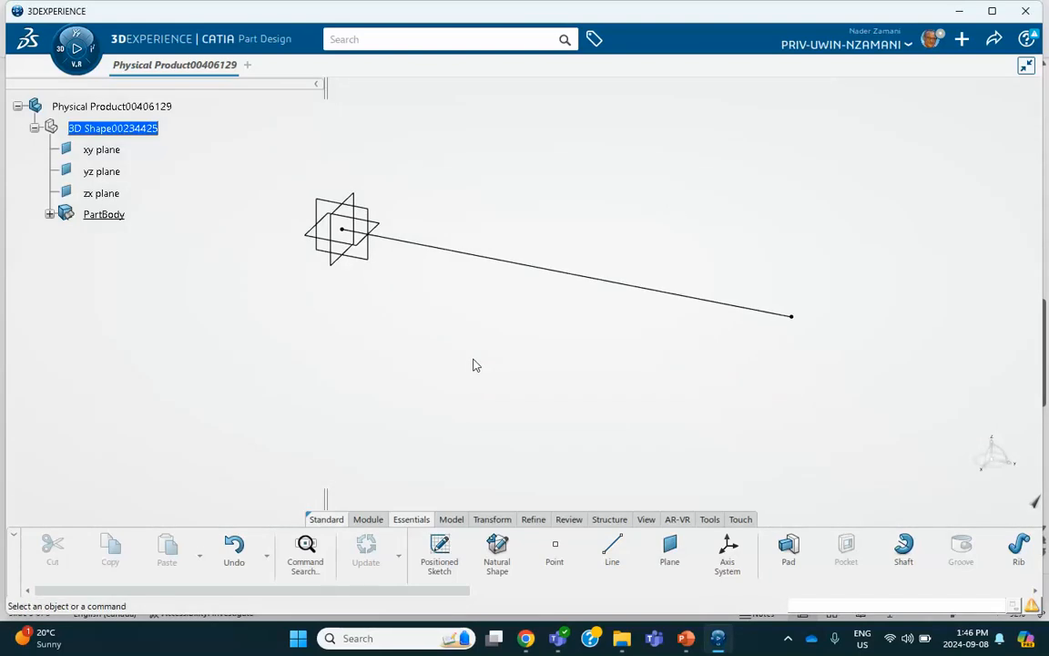
middle_drag(492, 369, 445, 404)
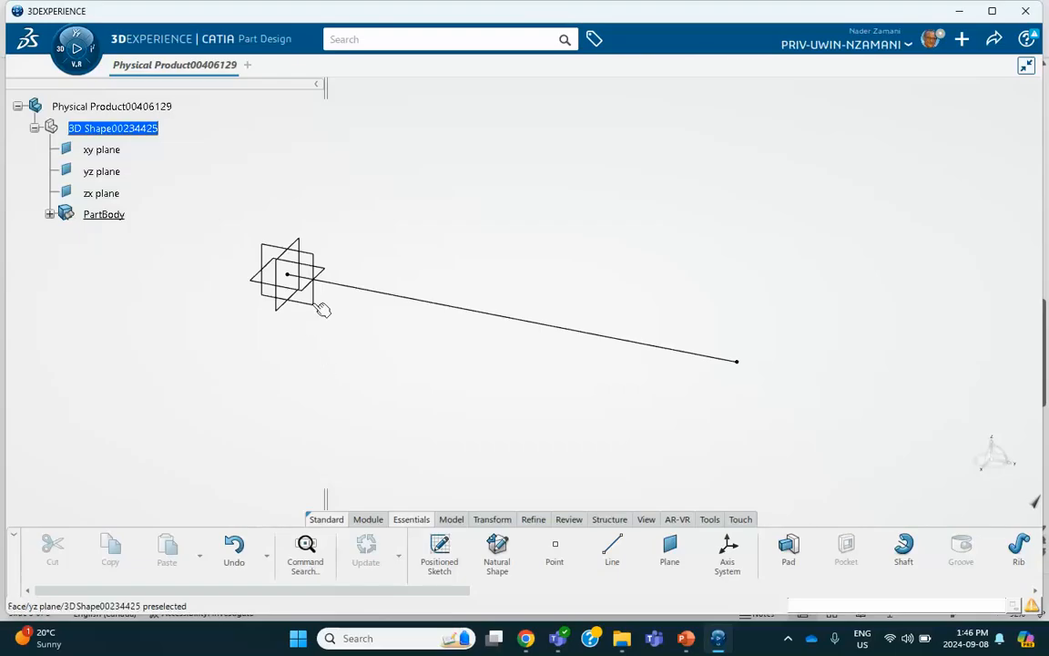
middle_drag(417, 248, 407, 294)
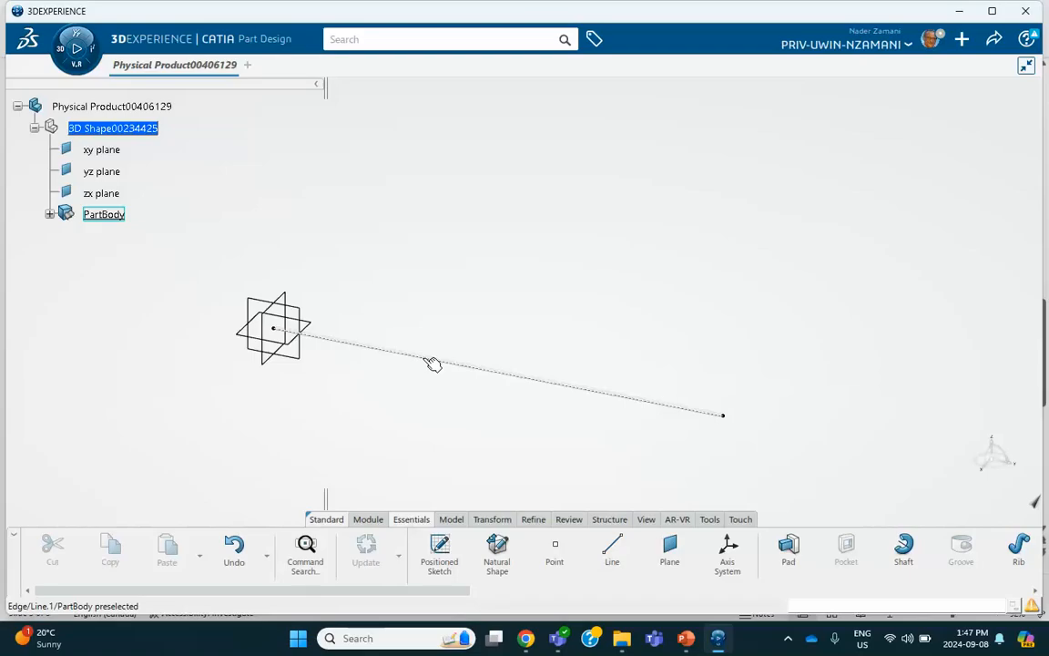
click(61, 53)
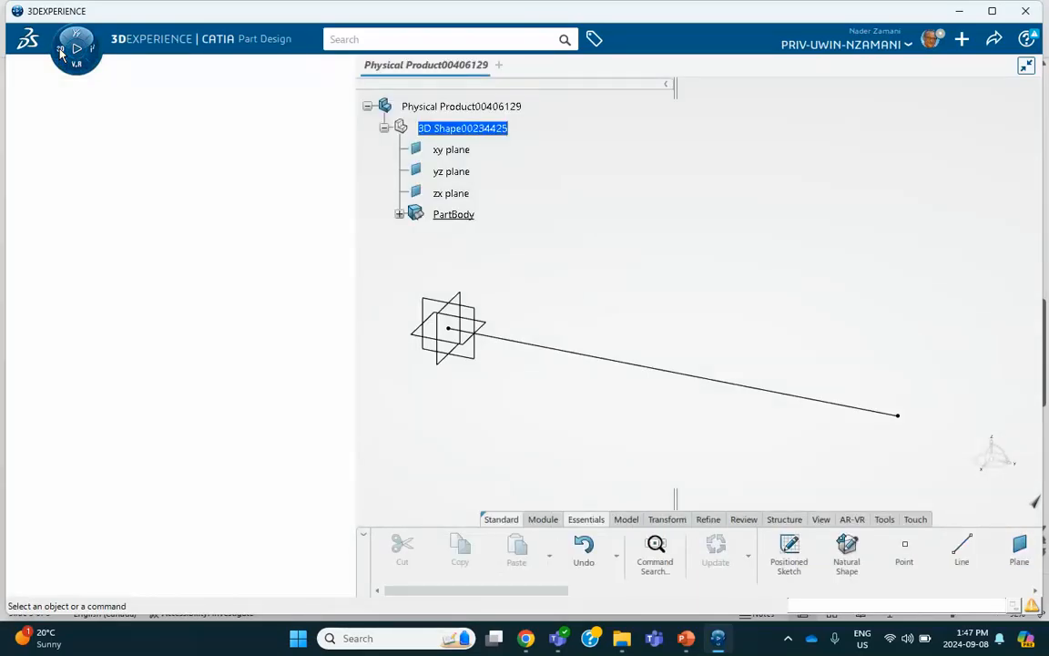
click(61, 53)
click(61, 53)
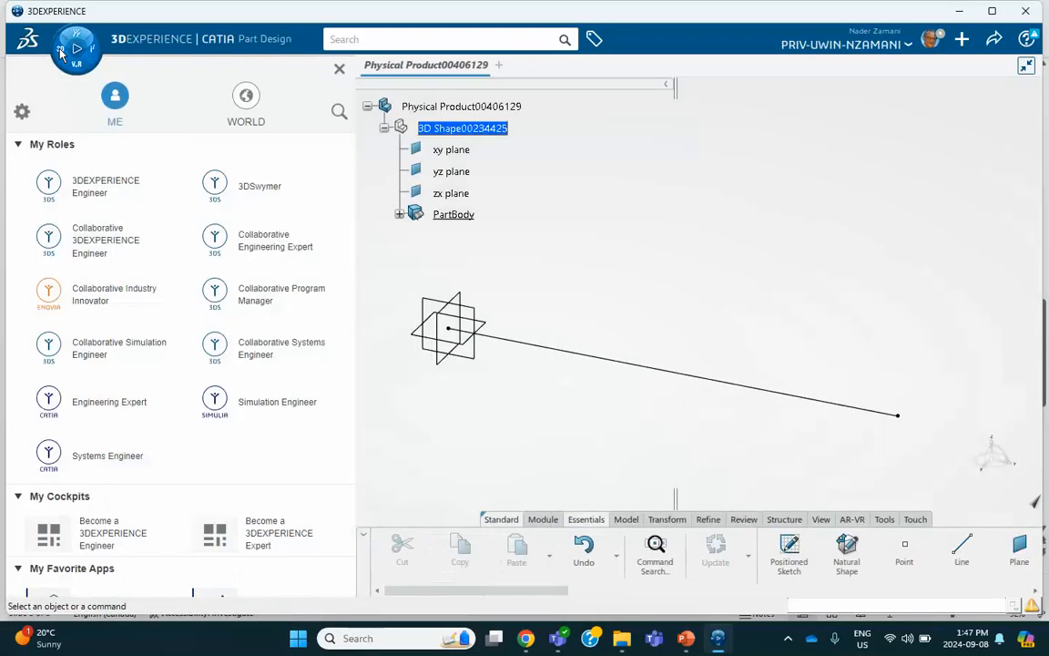
scroll(91, 450, down, 3)
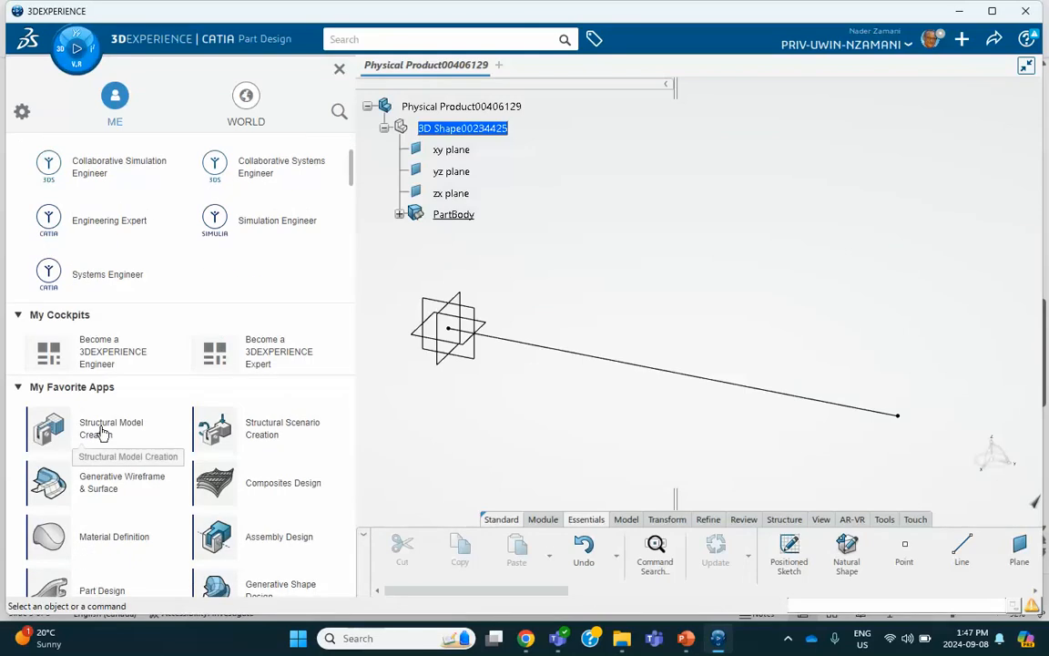
click(113, 430)
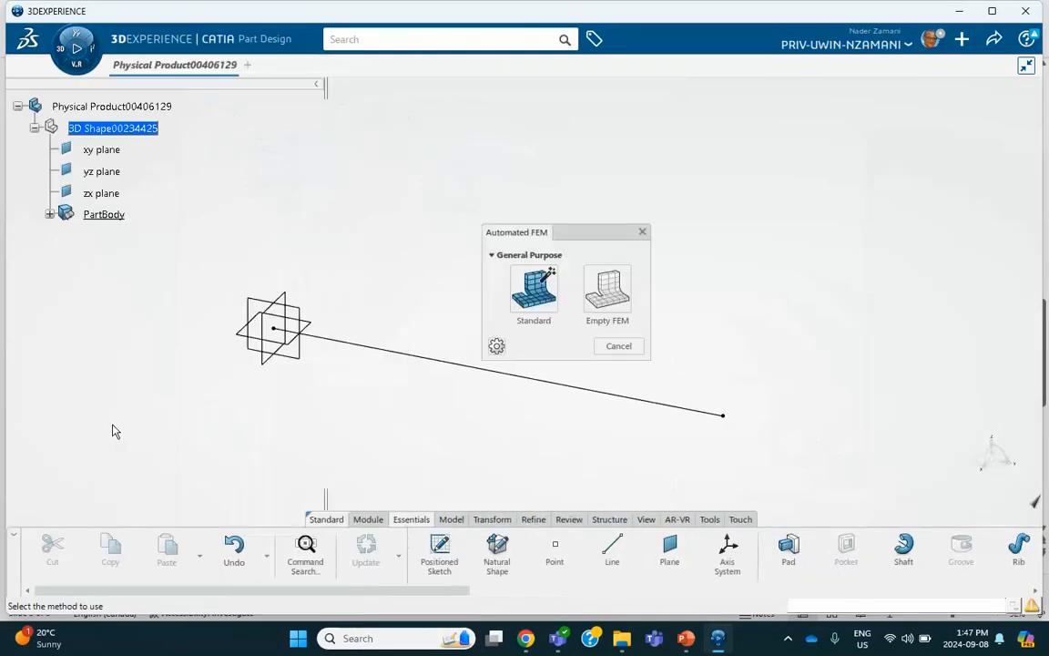
click(611, 295)
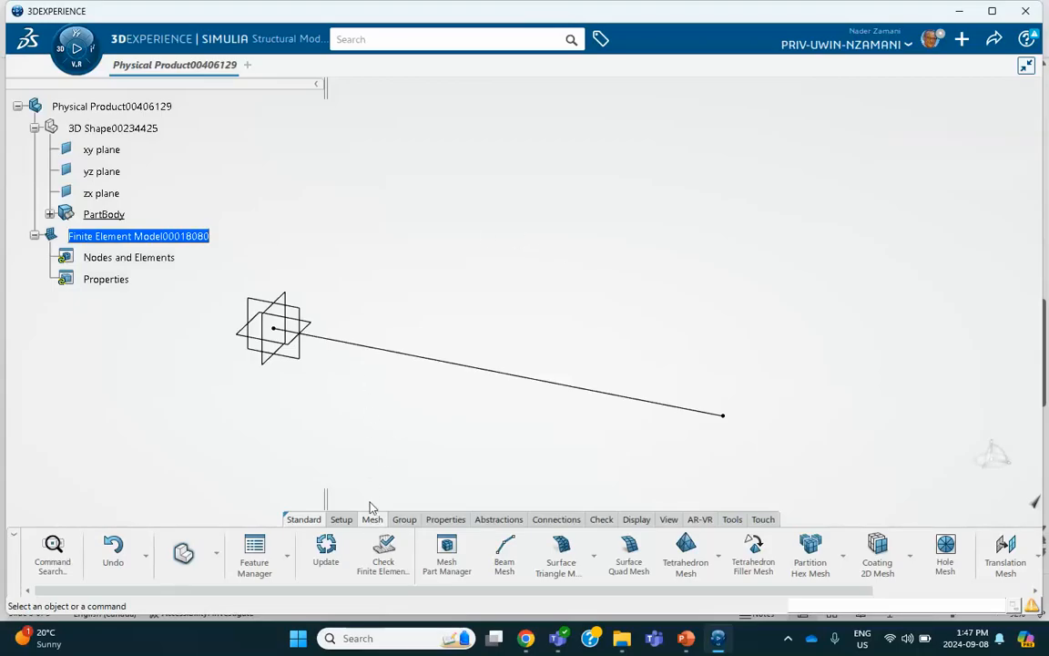
Step: Try to create an imposed point with a new support point within a beam mesh on the line
click(505, 557)
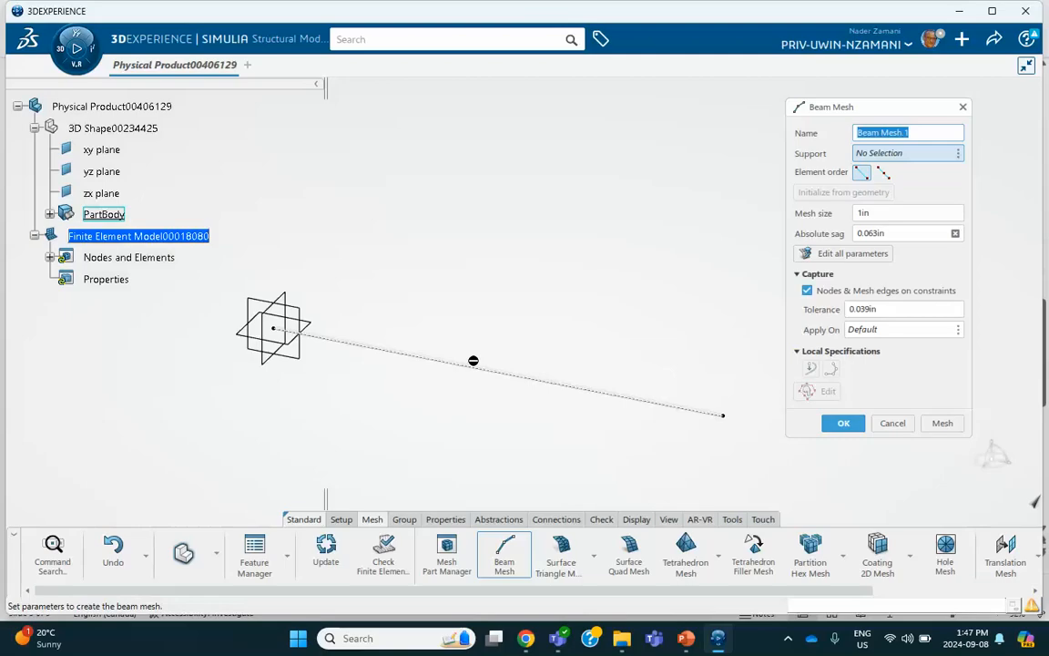
click(477, 374)
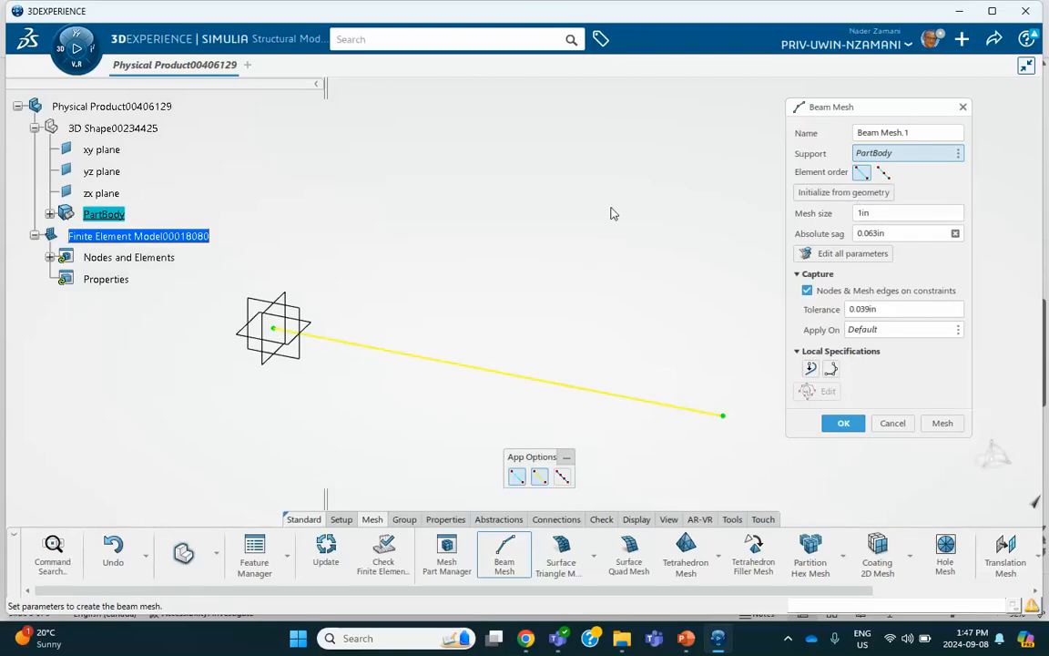
click(811, 369)
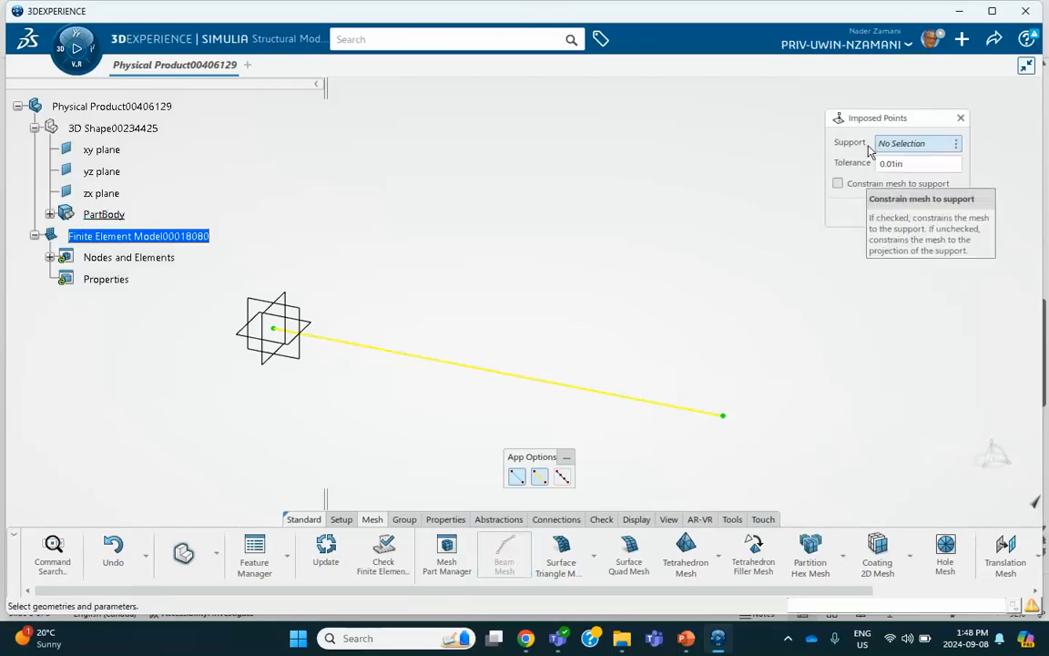
click(955, 144)
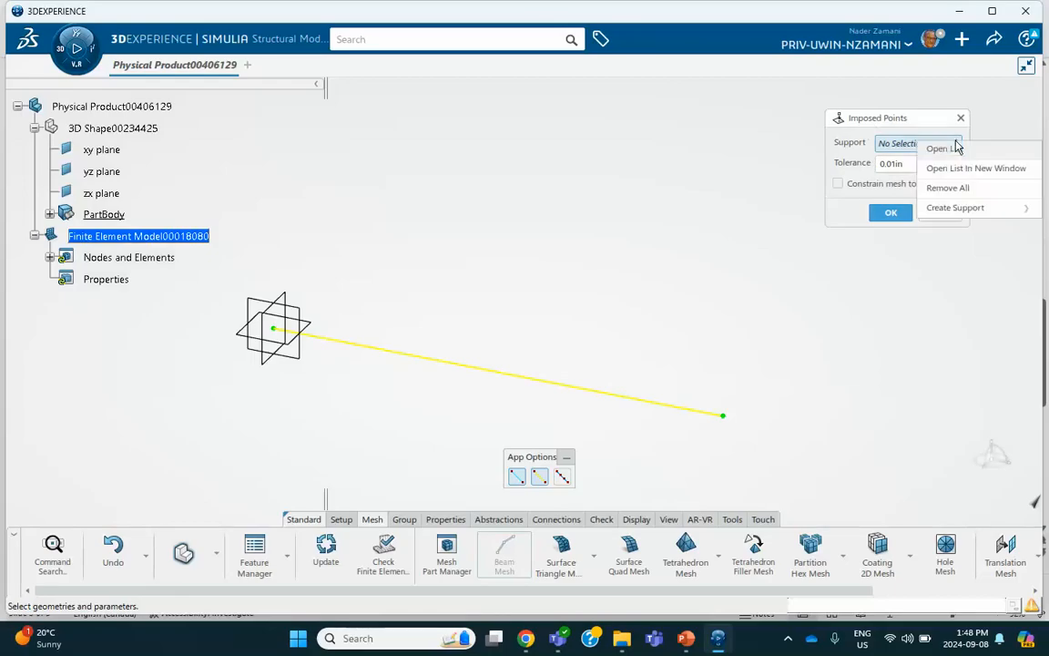
mouse_move(951, 208)
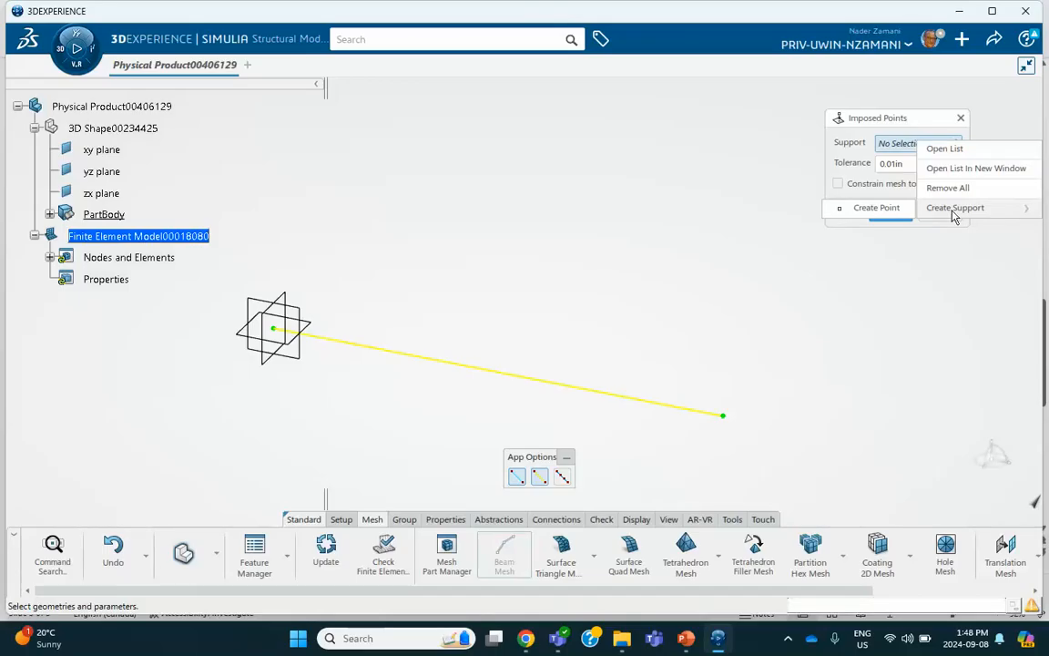
click(872, 210)
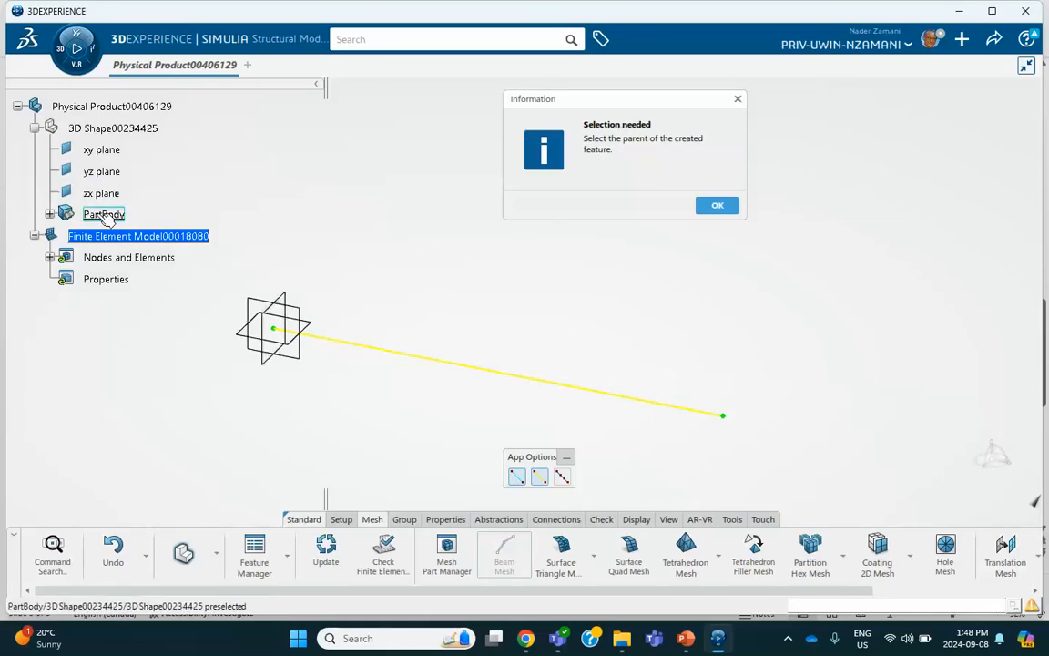
click(716, 206)
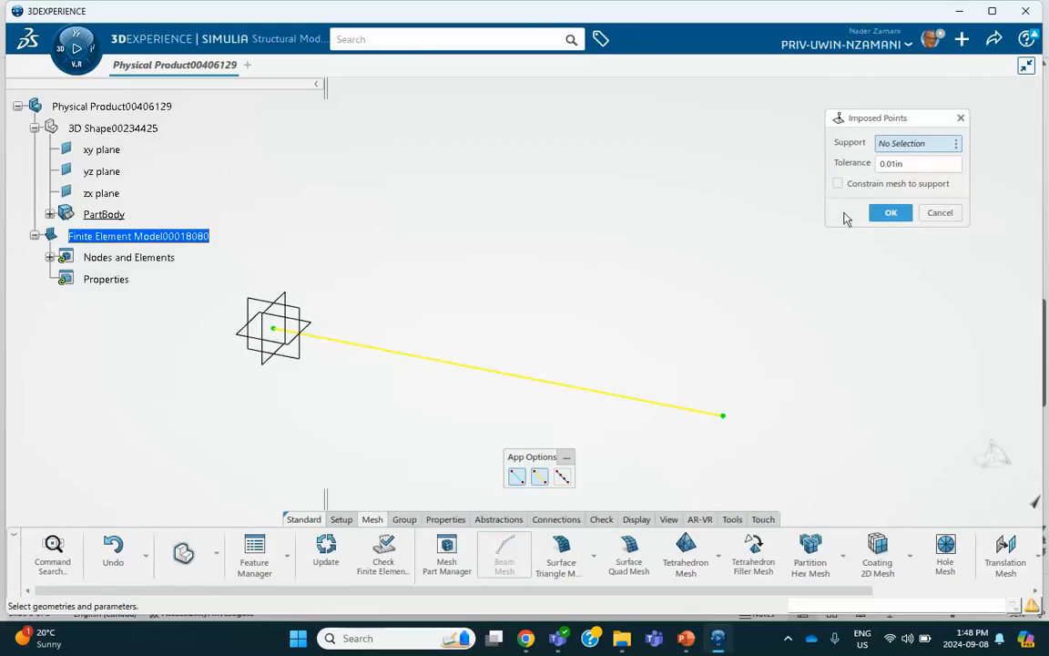
click(941, 213)
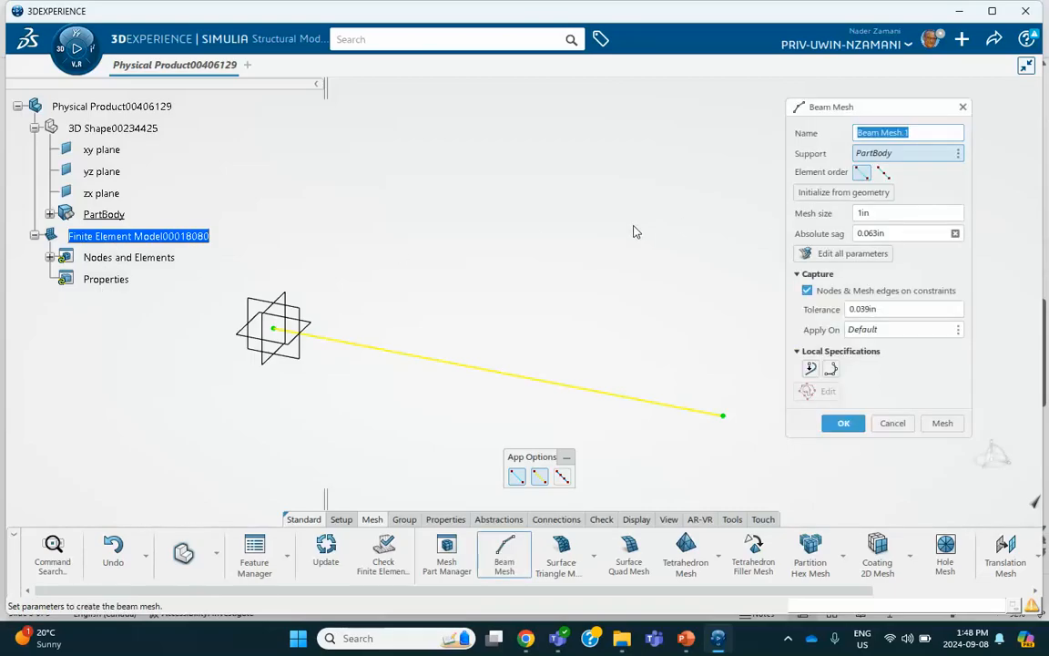
click(892, 423)
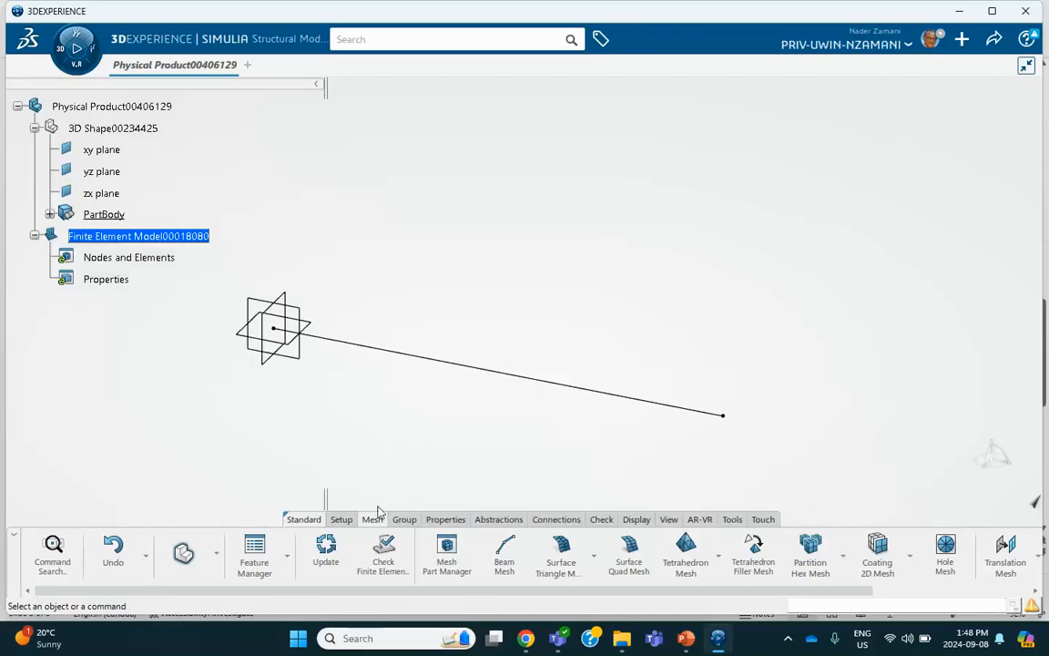
Step: Activate the 3D shape in Part Design and create an on-curve point on the line about 4.569 in from its start
double_click(123, 128)
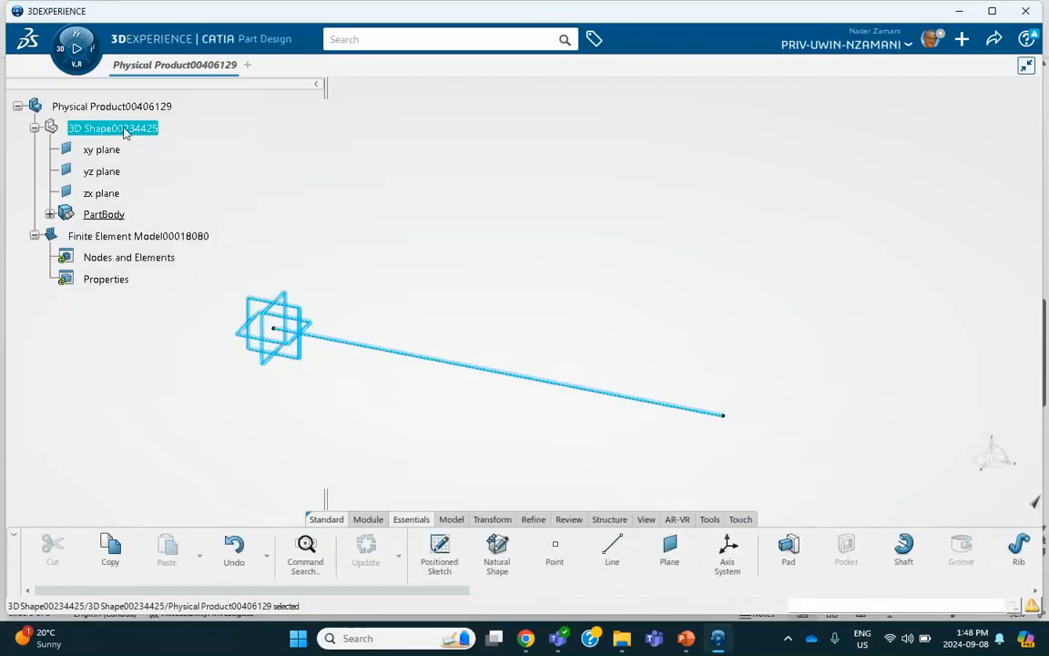
click(556, 552)
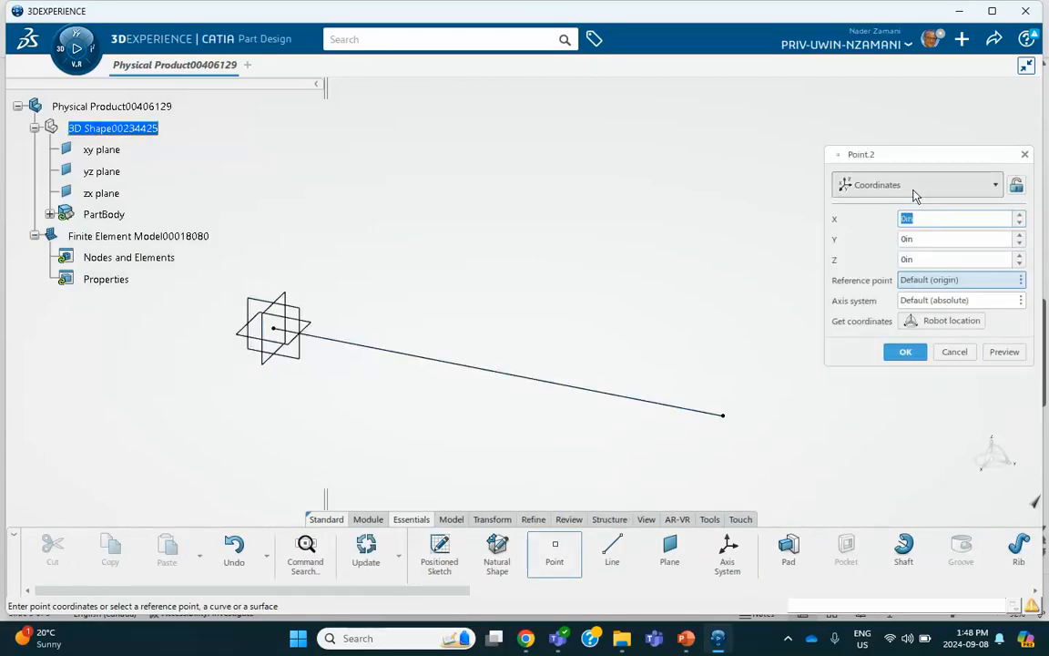
click(914, 191)
click(889, 229)
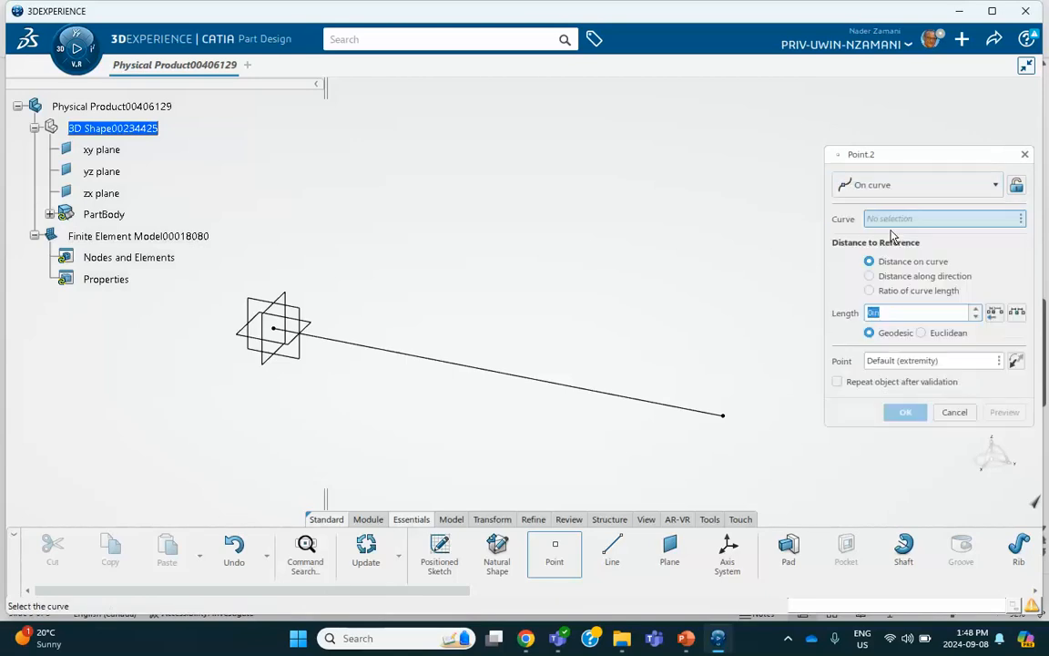
click(480, 370)
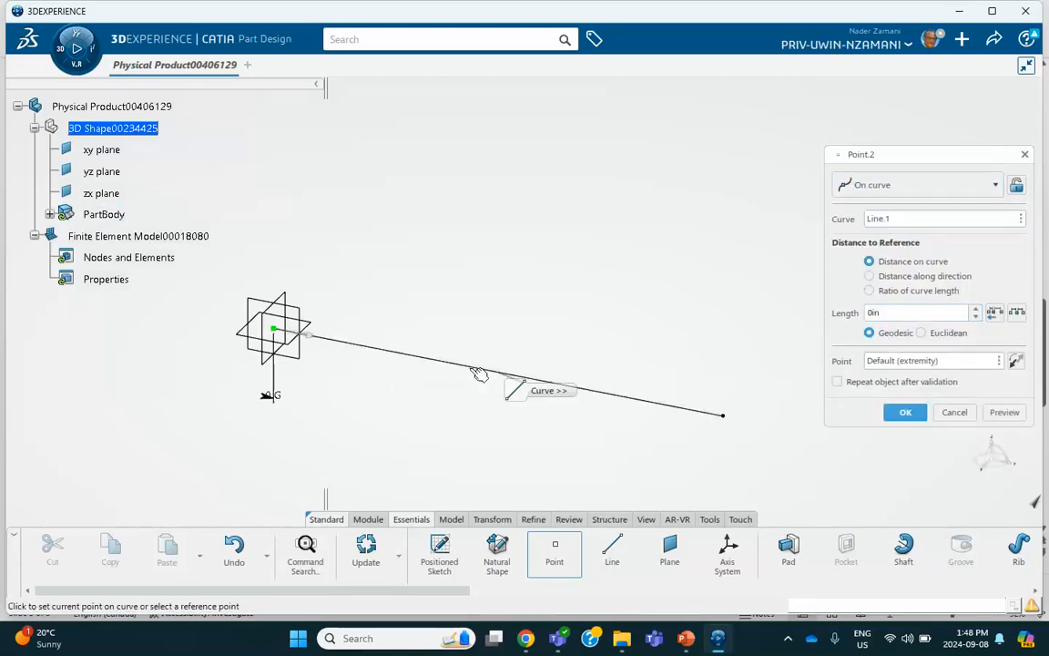
click(491, 372)
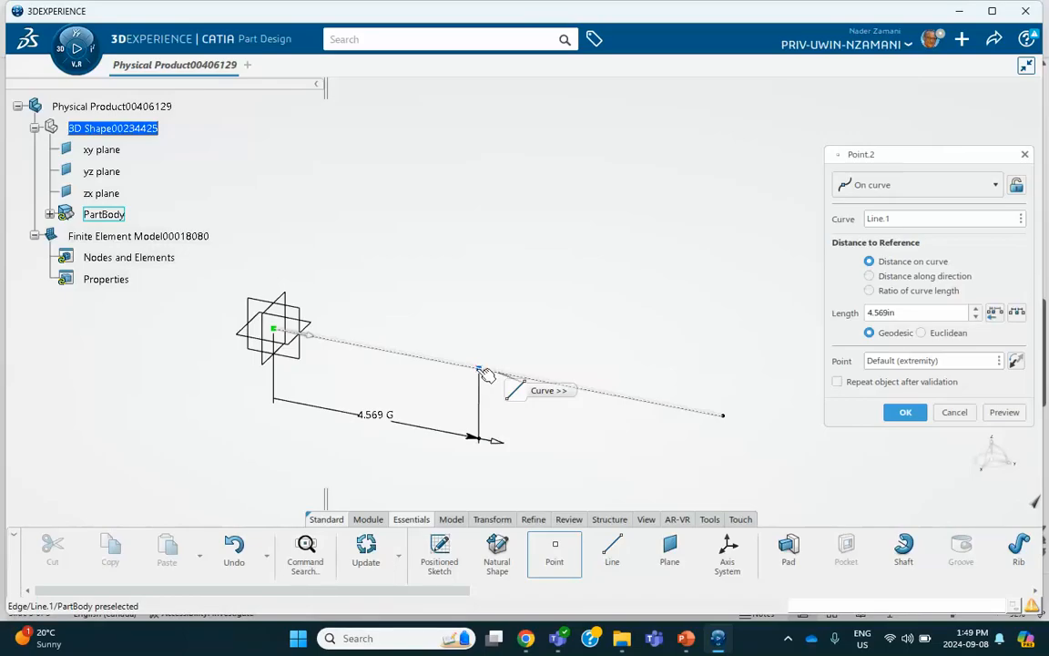
click(904, 413)
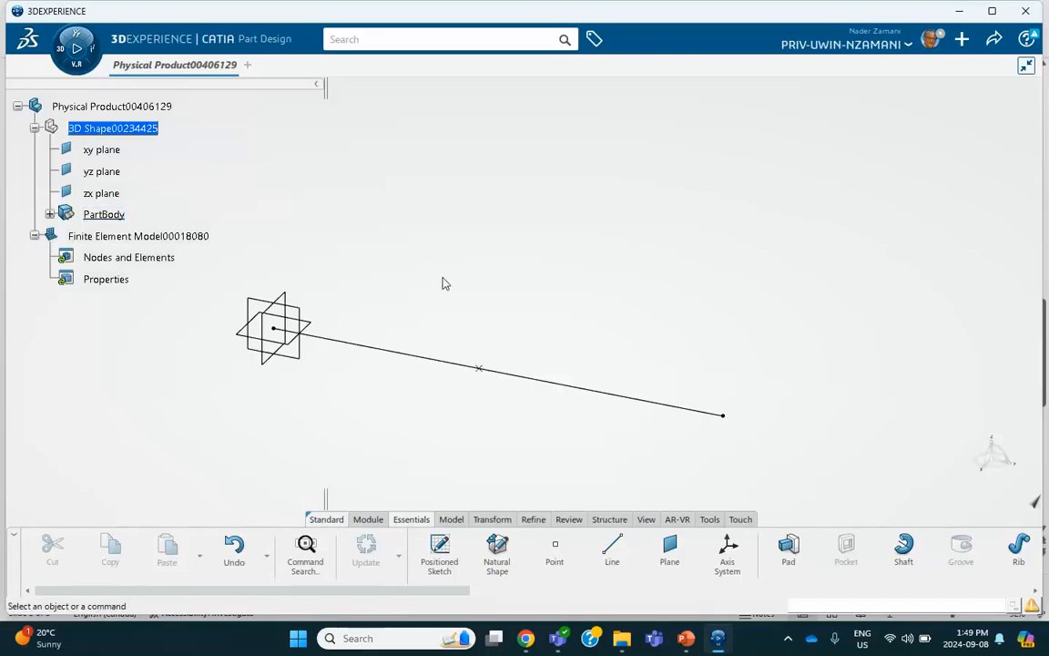
Step: Switch to the Structural Model Creation app and try to impose the on-curve point in a beam mesh supported by PartBody
click(128, 258)
click(182, 236)
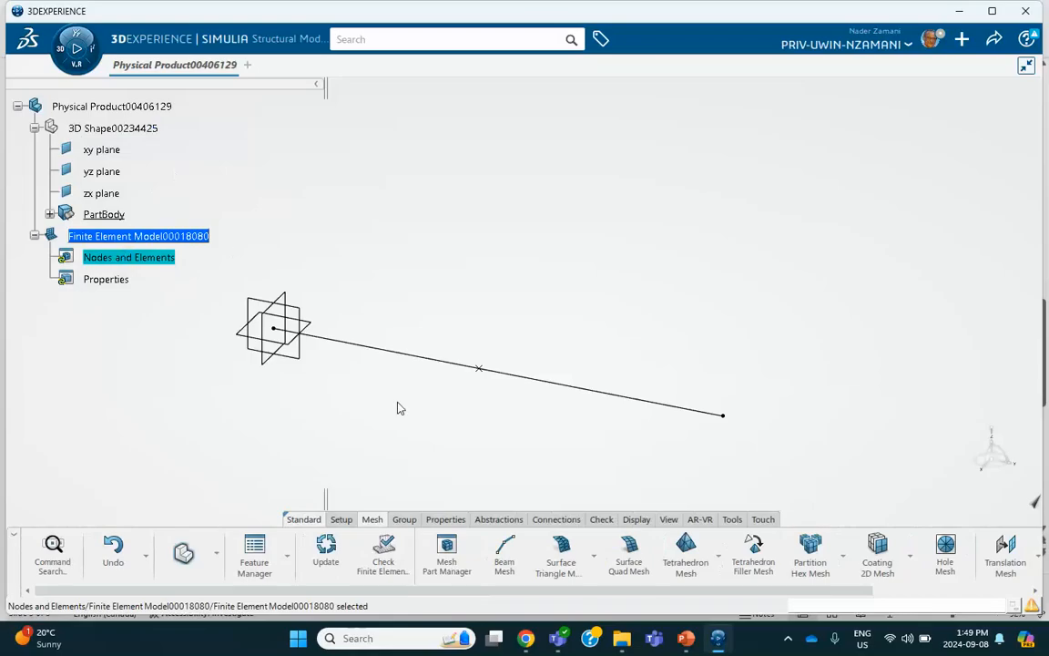
click(372, 518)
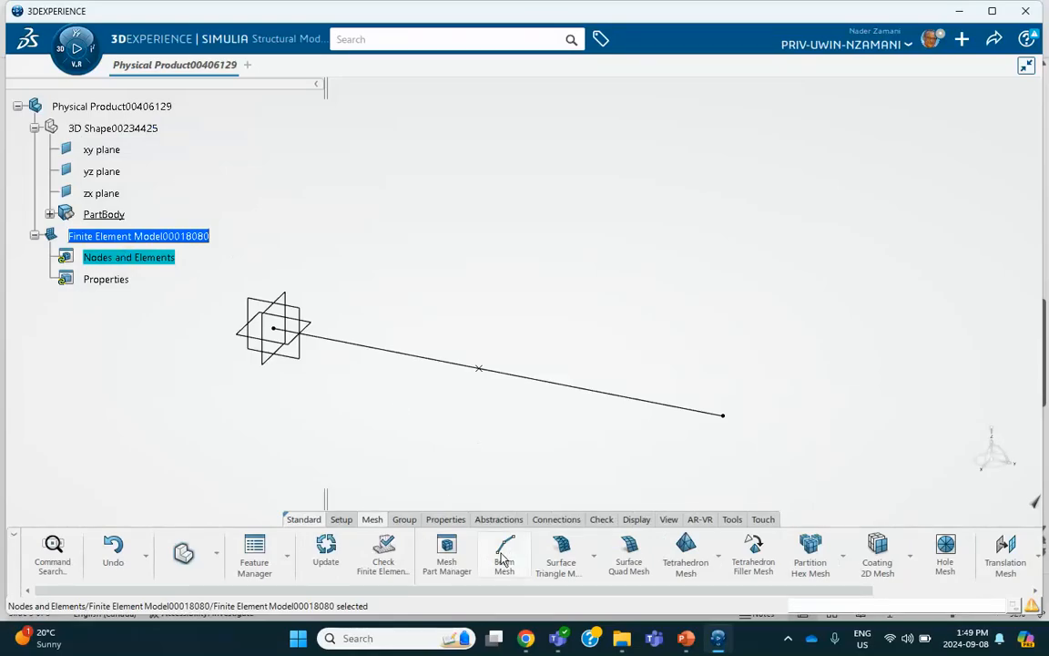
click(504, 556)
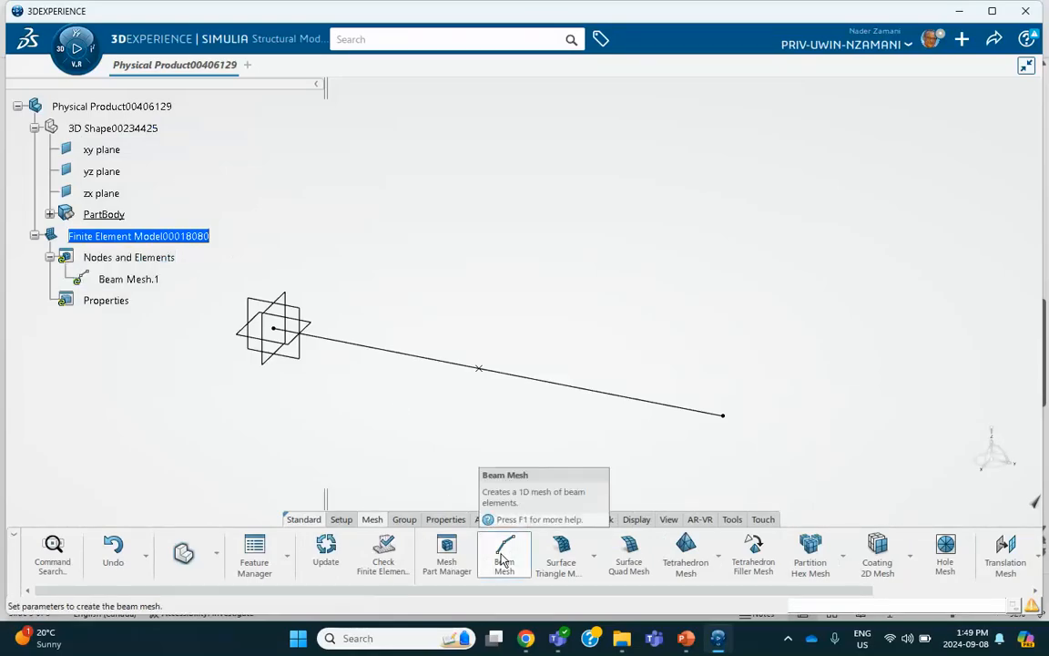
click(586, 390)
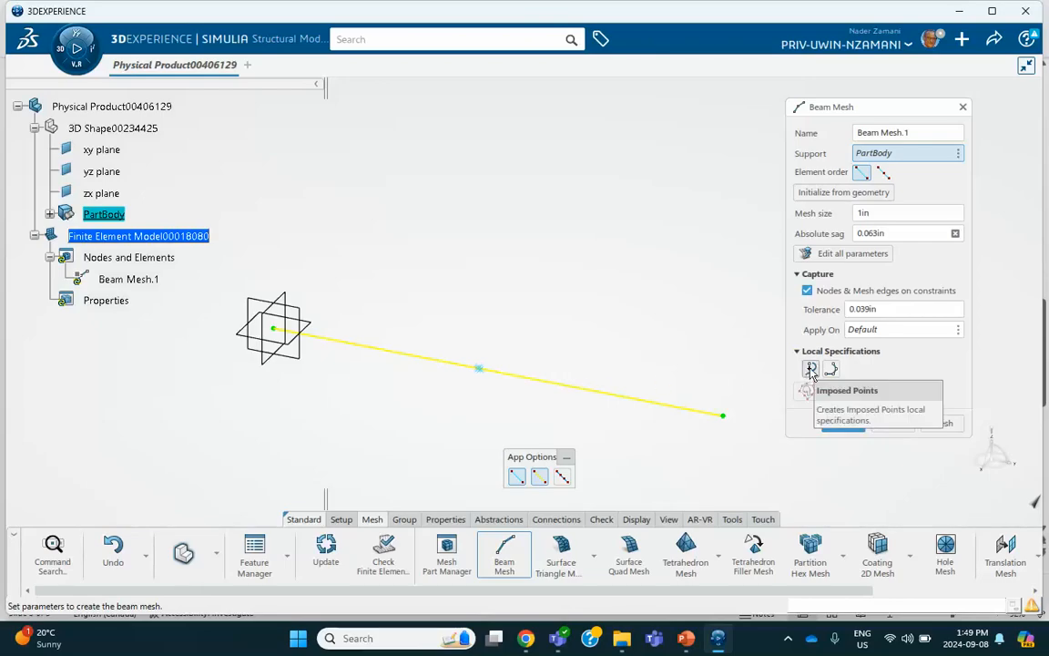
click(811, 370)
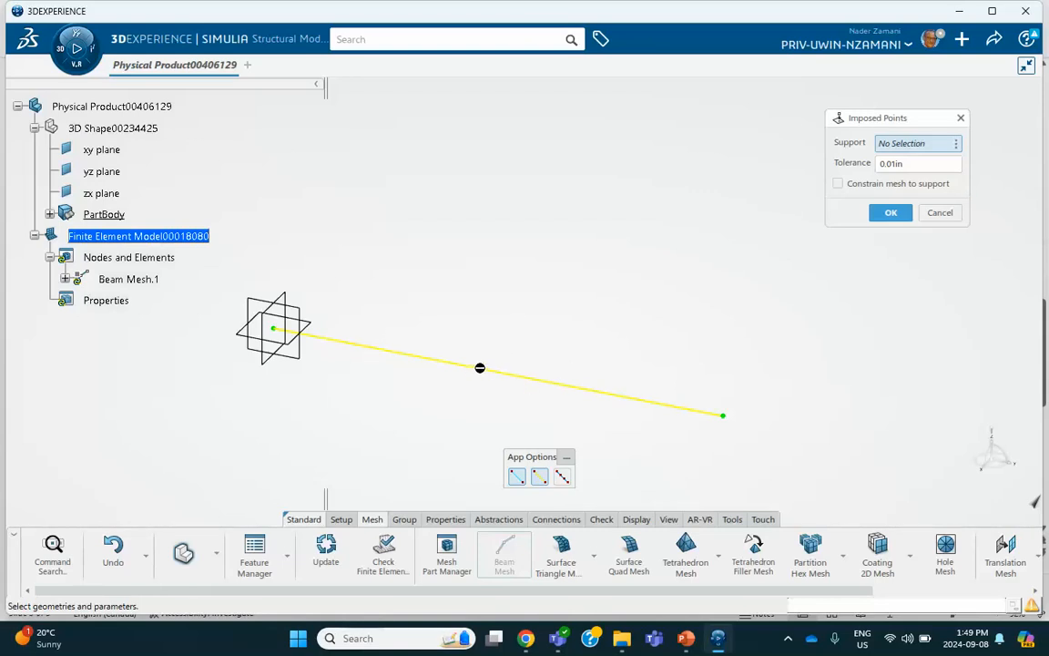
click(50, 215)
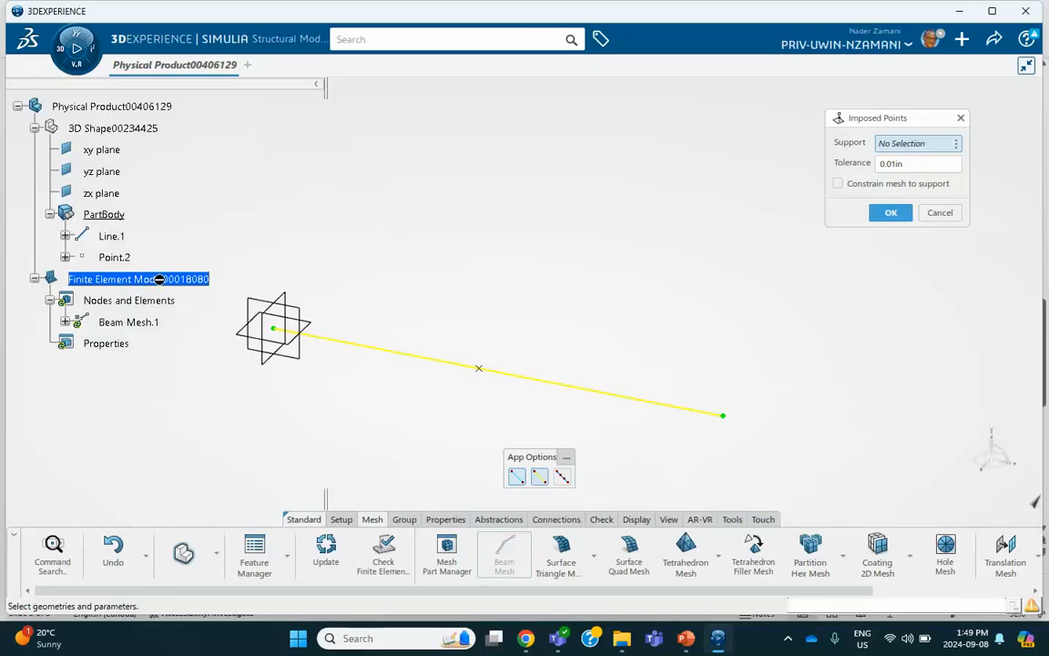
click(940, 215)
click(892, 424)
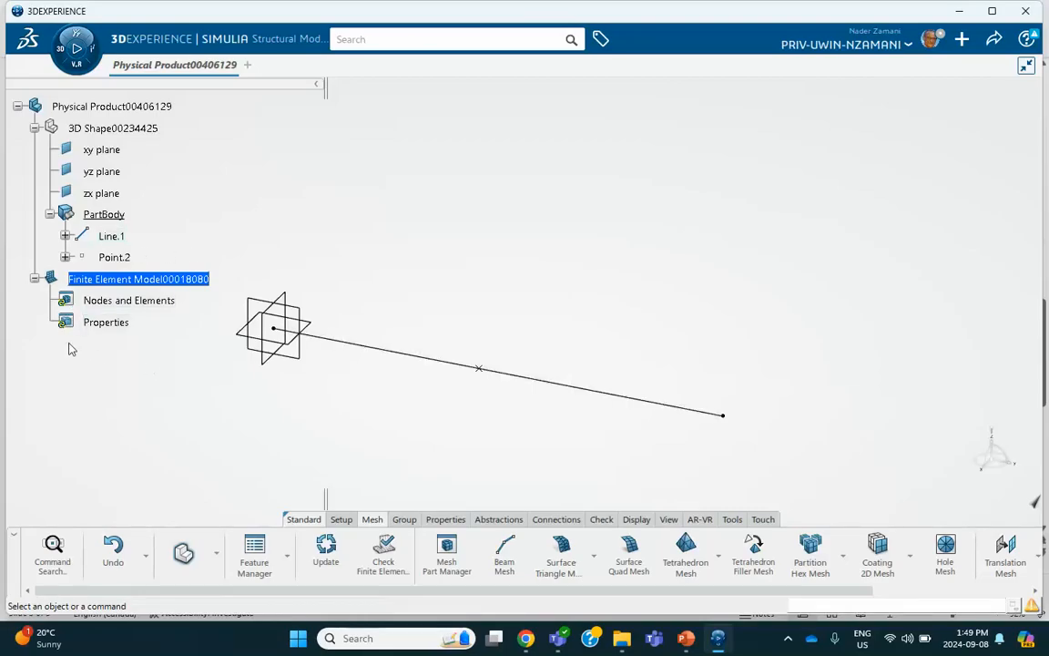
Step: Return to the 3D shape in Part Design and sketch a small circle on the zx plane, well away from the line
click(117, 128)
double_click(108, 128)
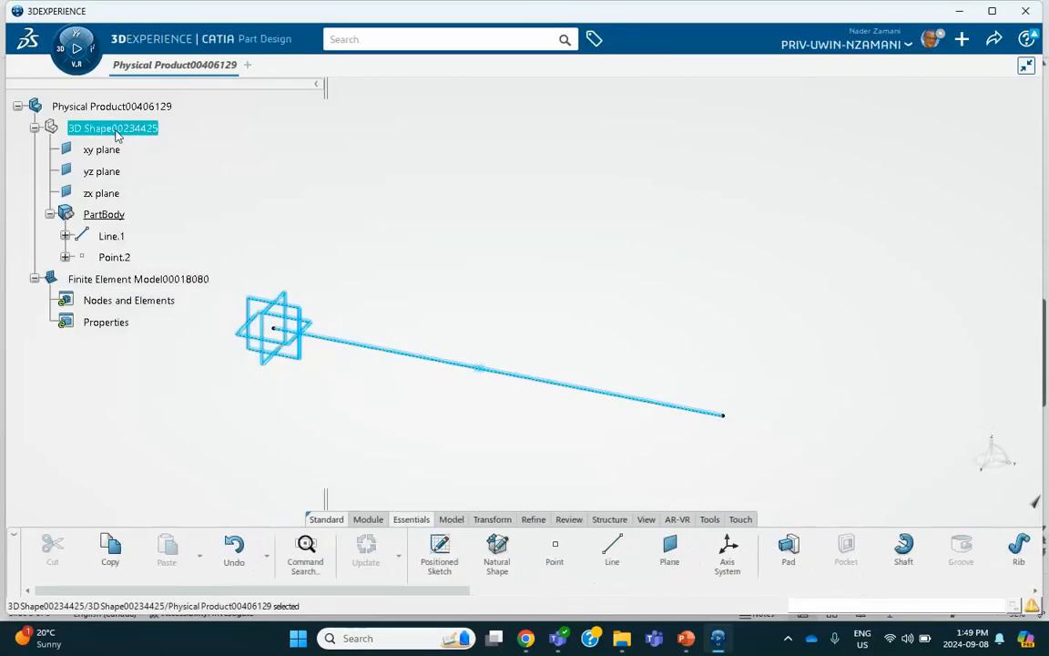
click(448, 210)
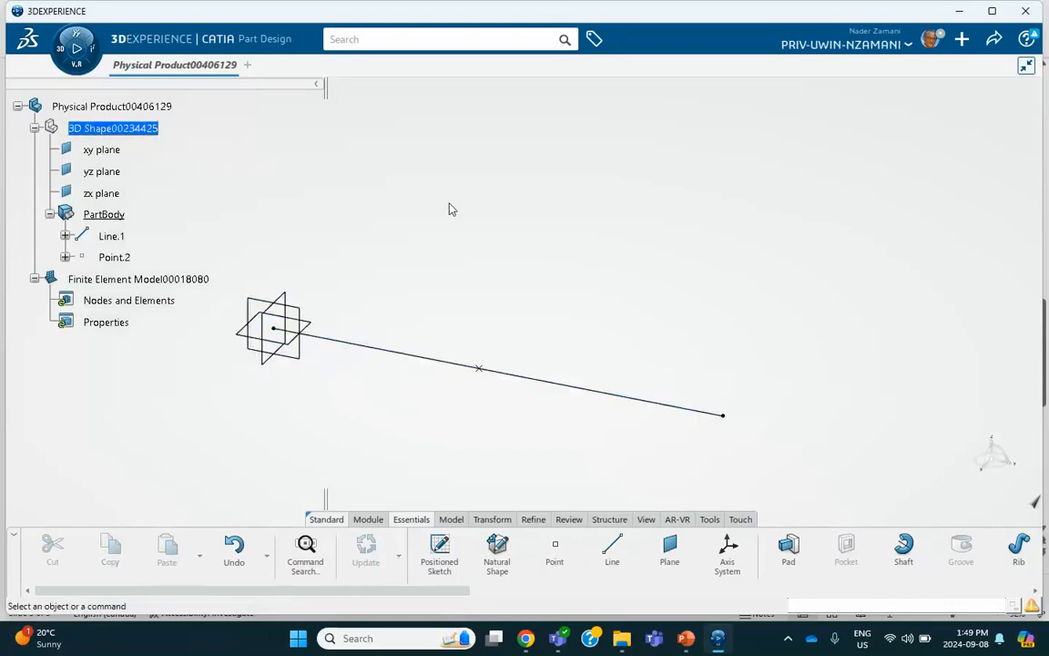
click(285, 301)
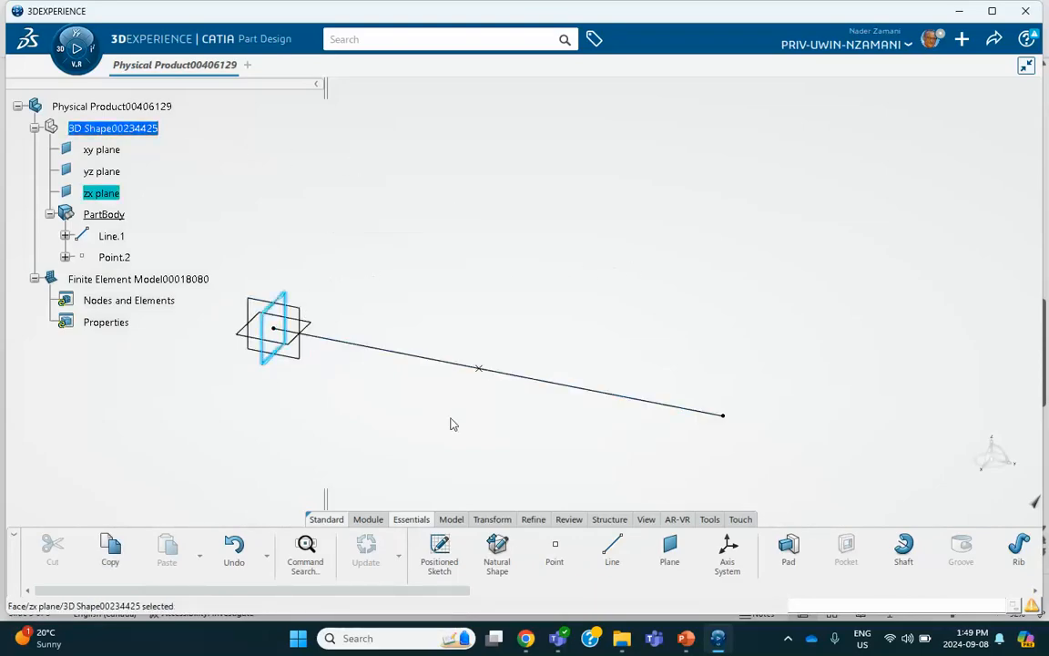
click(438, 550)
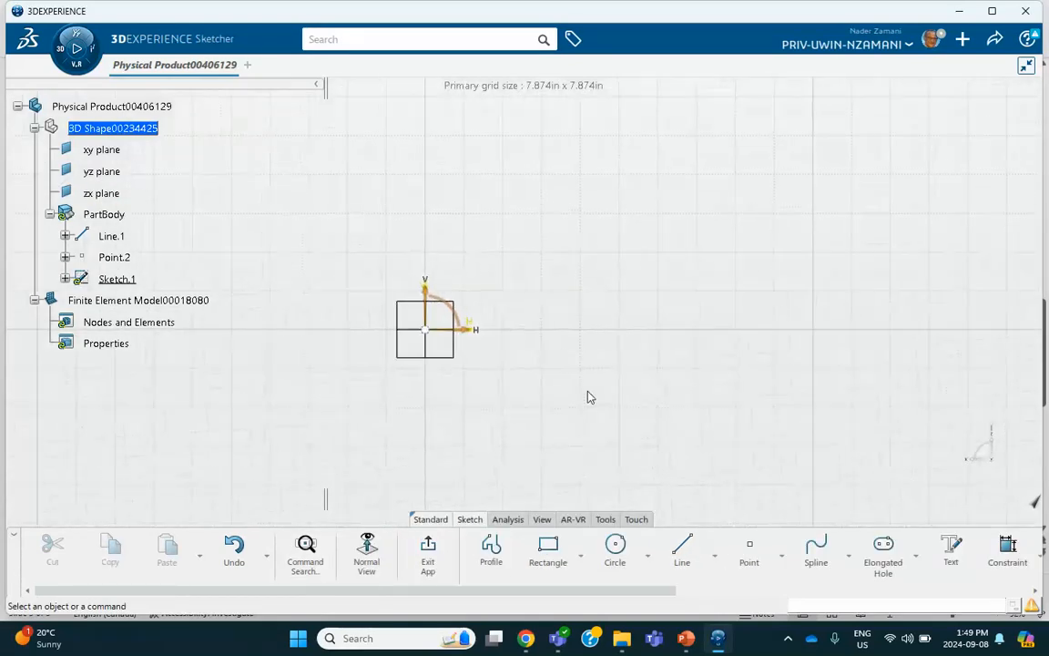
click(616, 549)
click(704, 172)
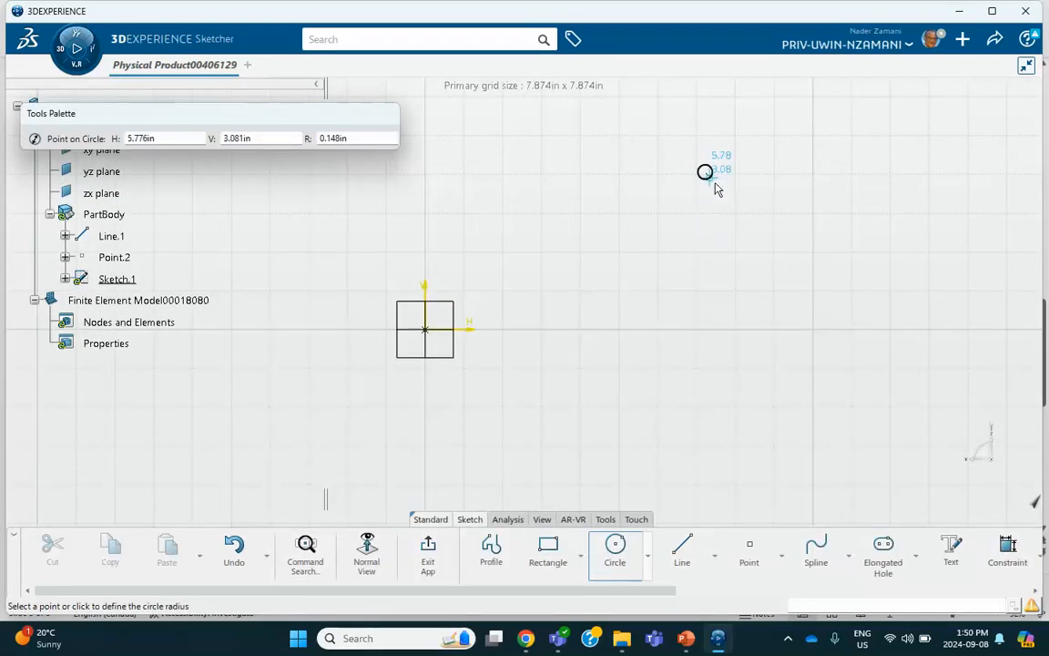
click(721, 192)
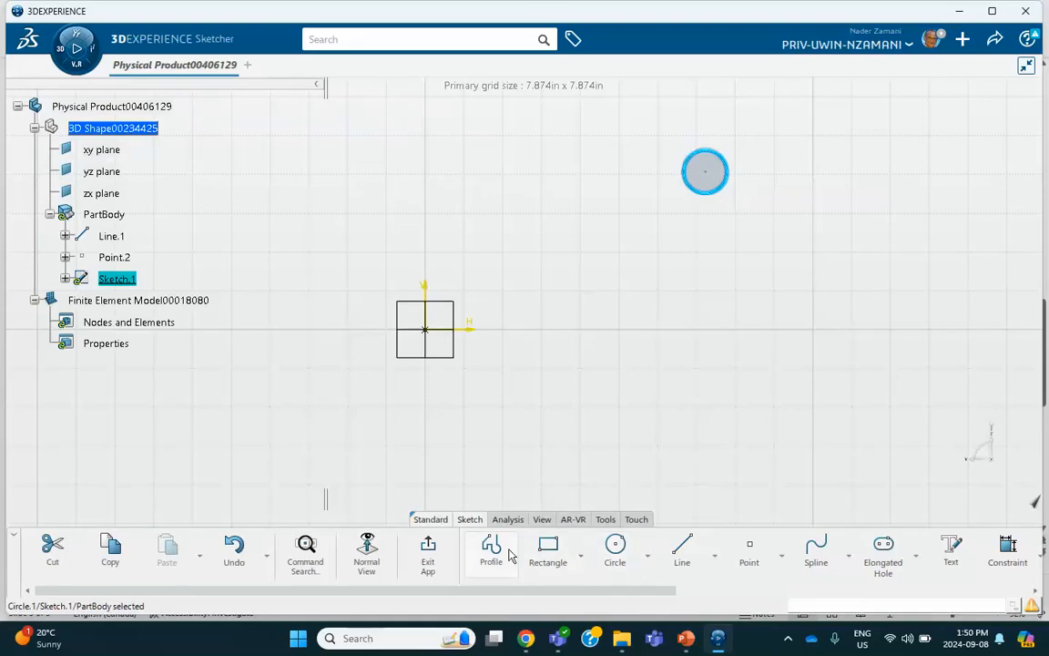
click(428, 546)
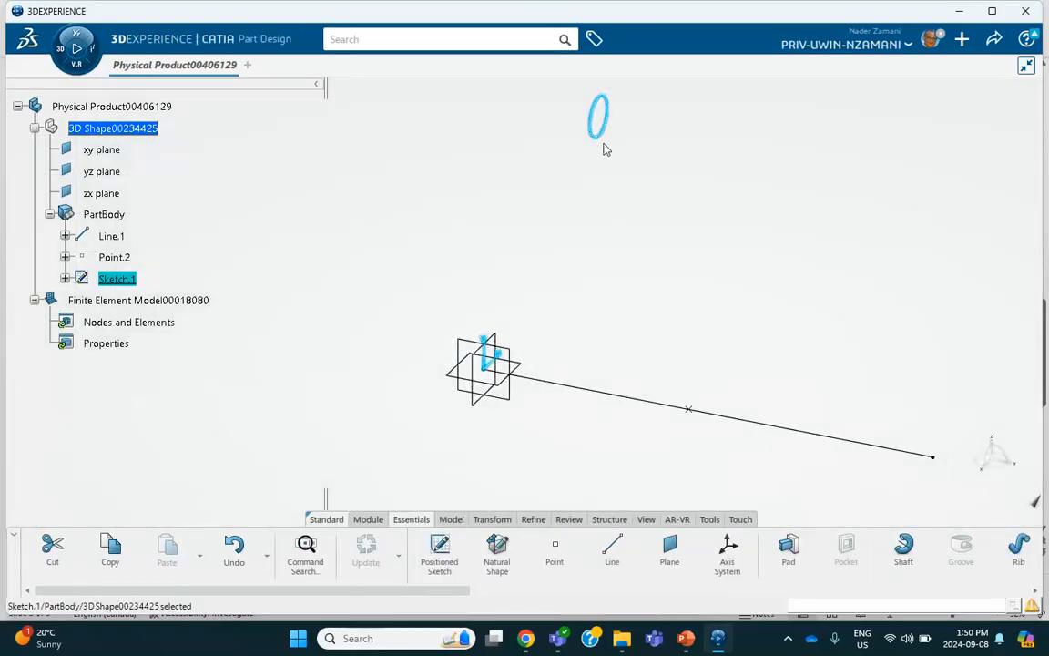
Step: Pad the circle sketch 0.787 in to form a dummy solid cylinder in the part body
click(369, 519)
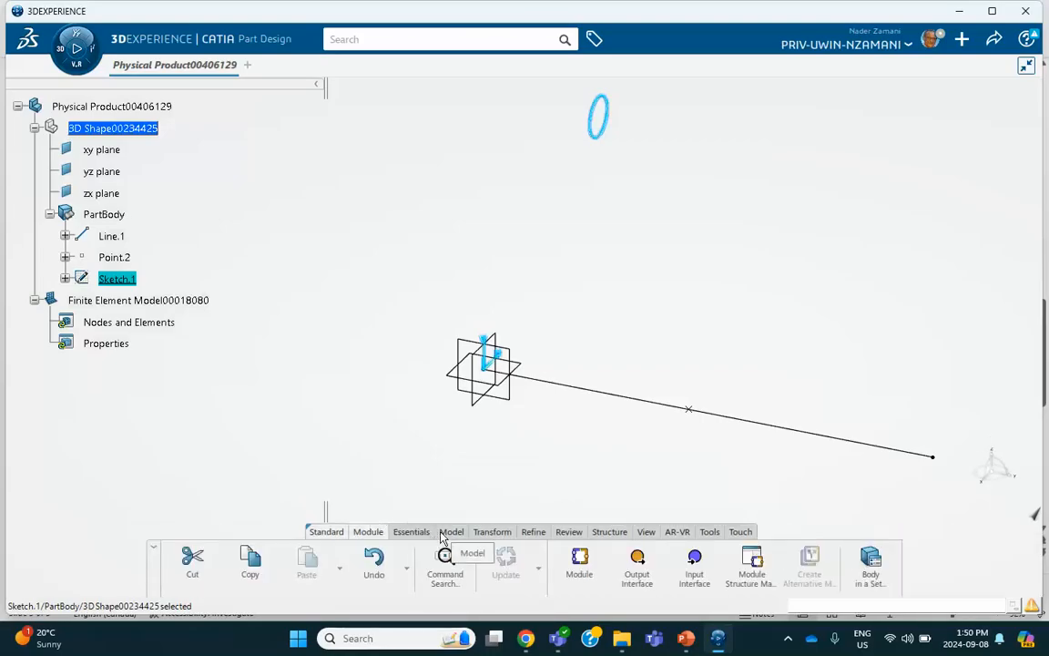
click(410, 531)
click(789, 550)
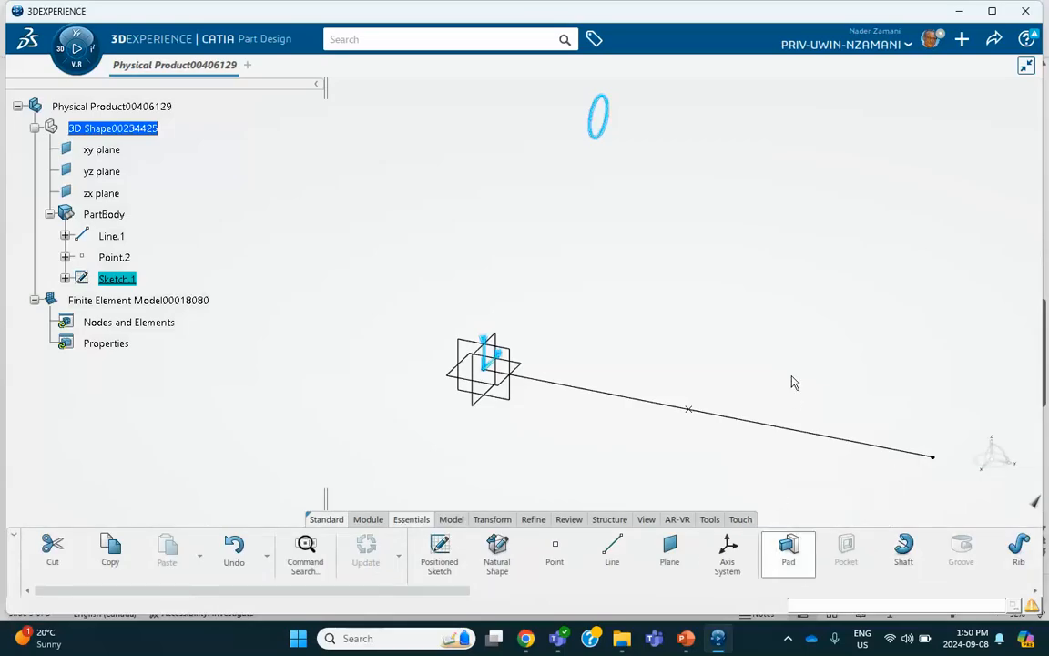
click(906, 476)
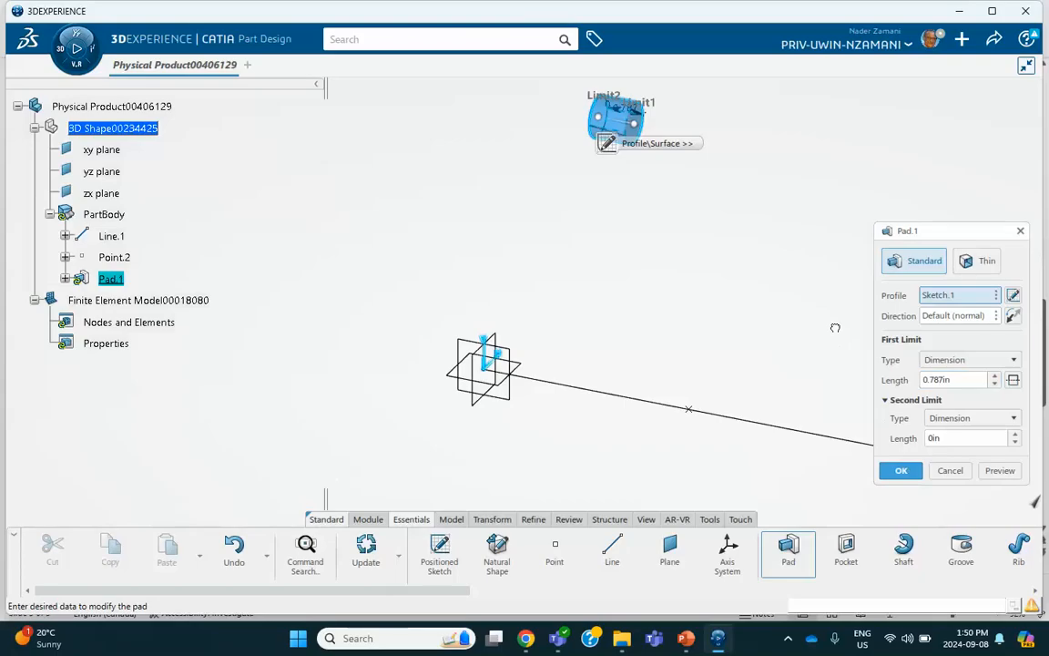
click(899, 470)
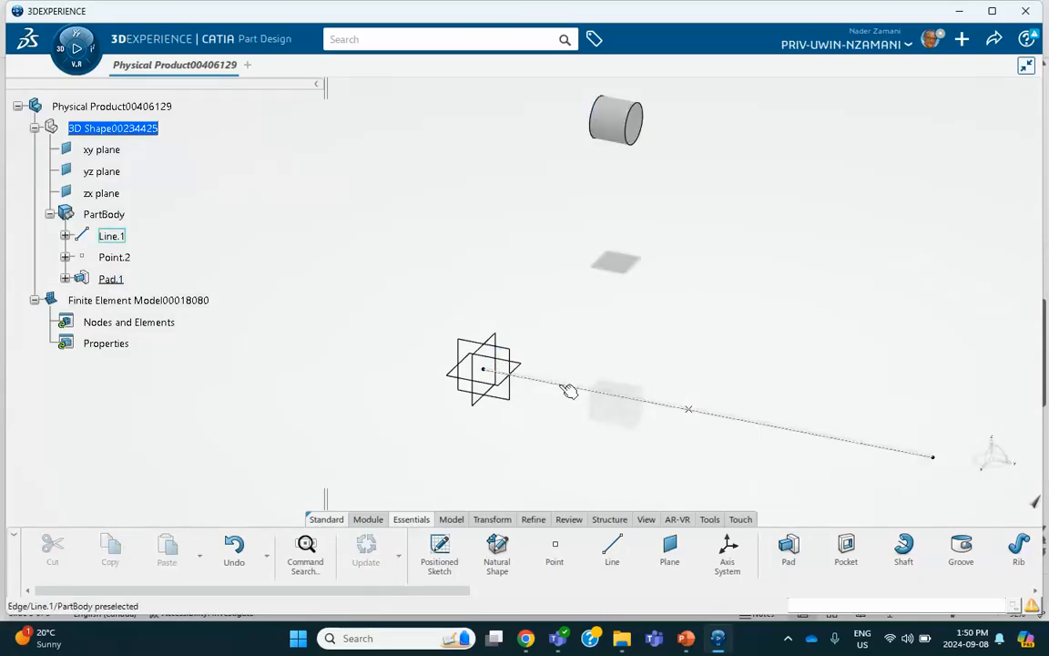
Step: In the finite element model, create and generate a 1 in beam mesh on Line.1 with Point.2 as an imposed point, tolerance 0.01 in
middle_drag(483, 248, 353, 241)
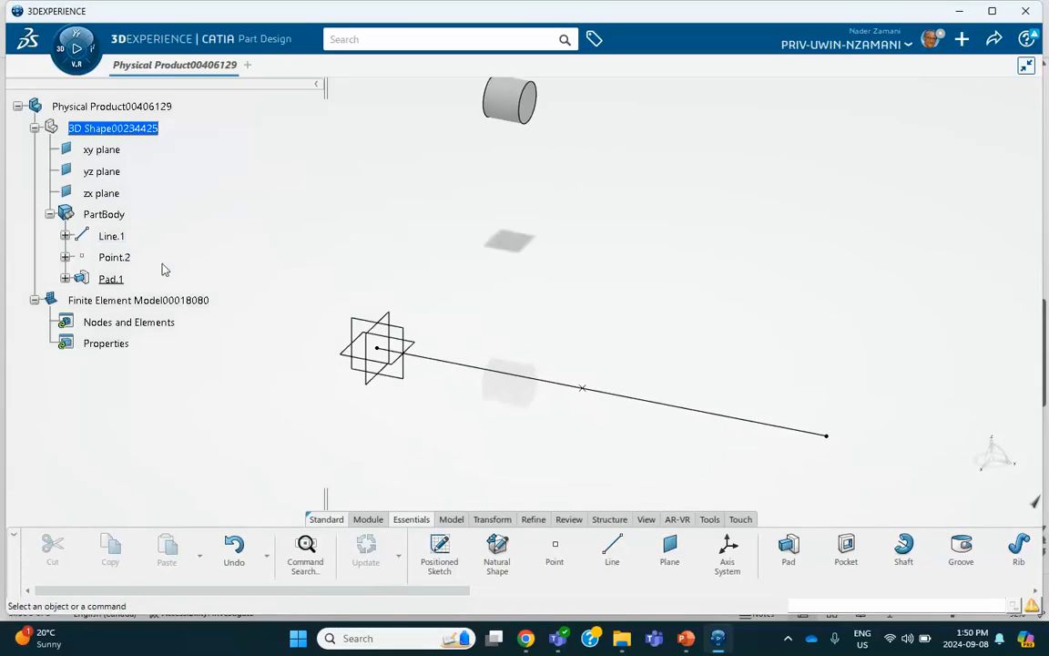
click(153, 324)
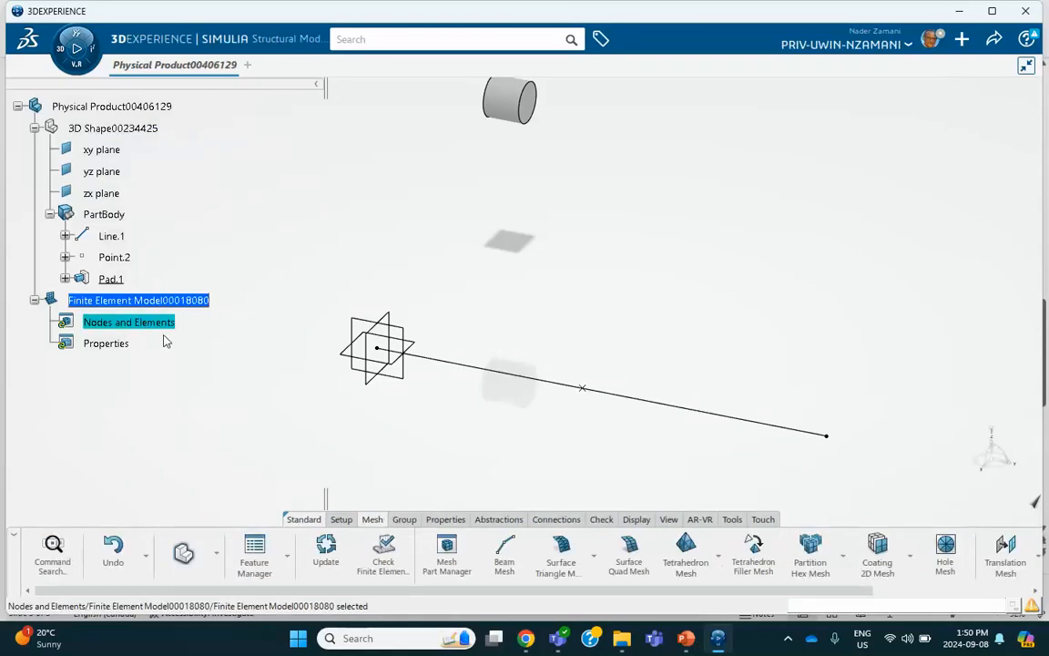
click(504, 553)
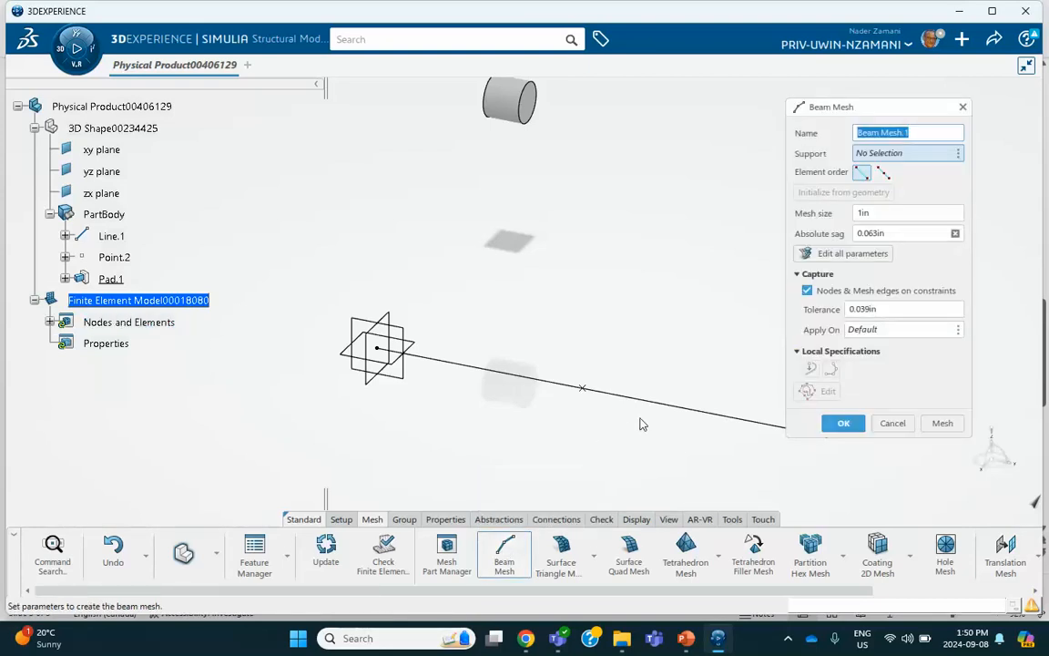
click(662, 405)
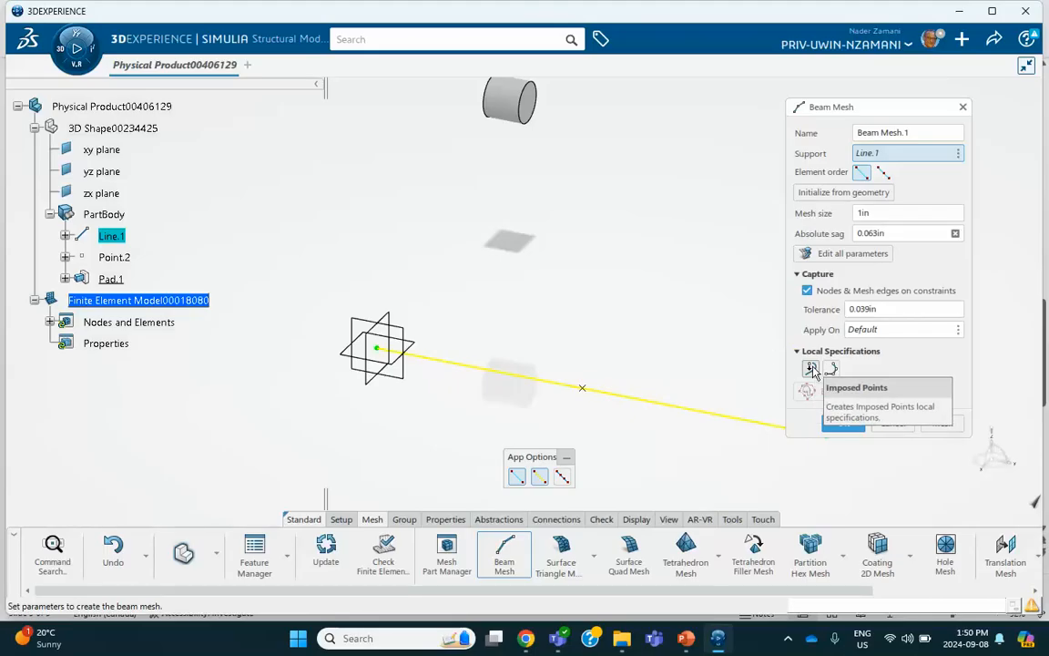
click(811, 369)
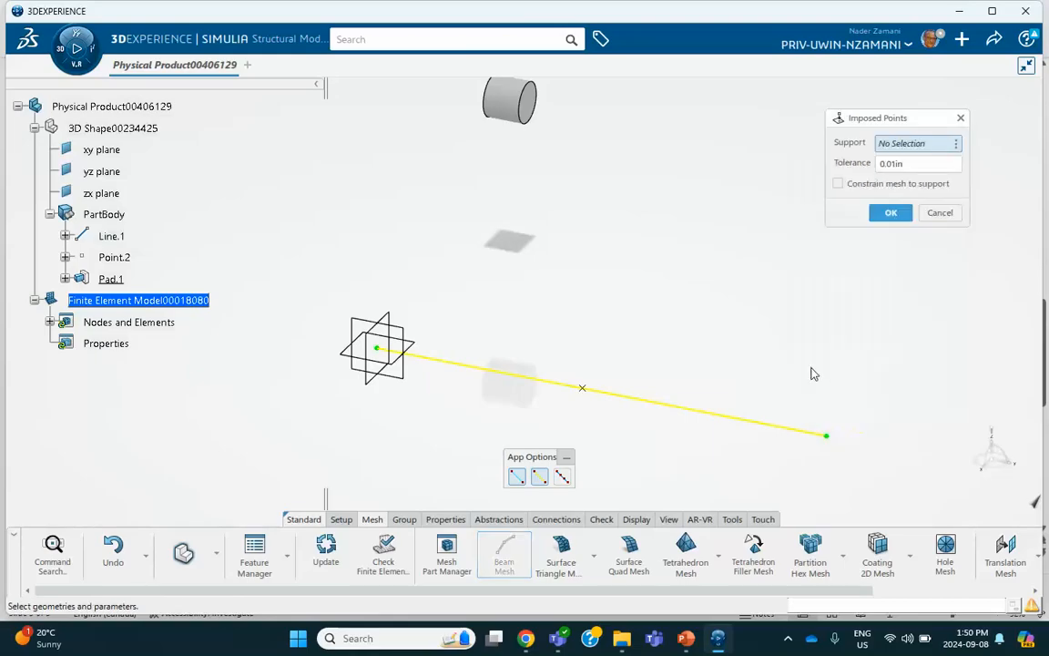
click(588, 395)
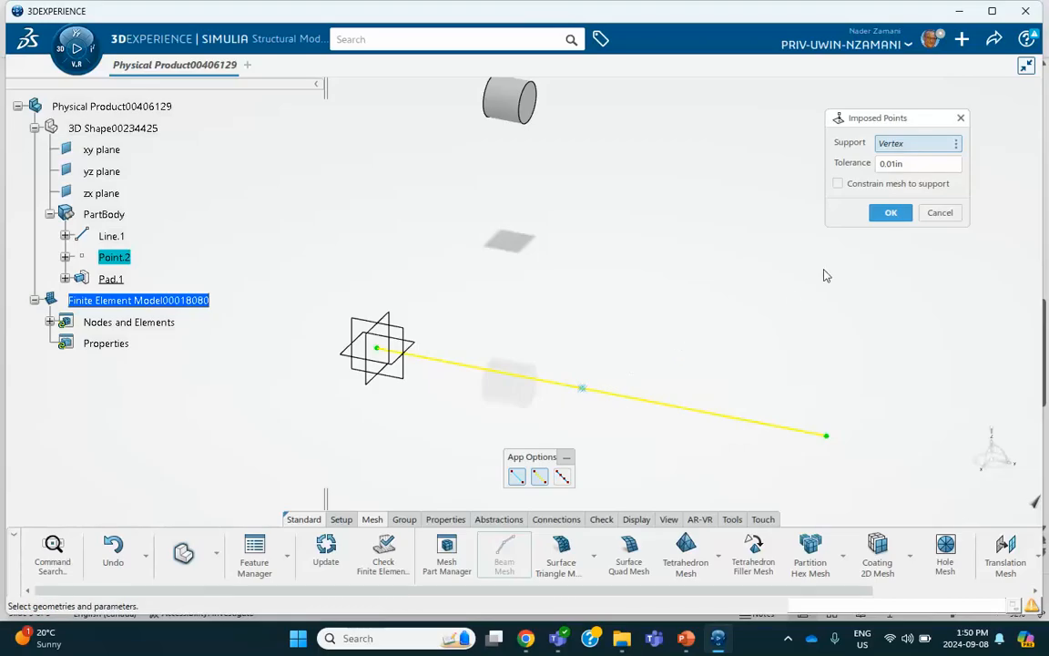
click(886, 214)
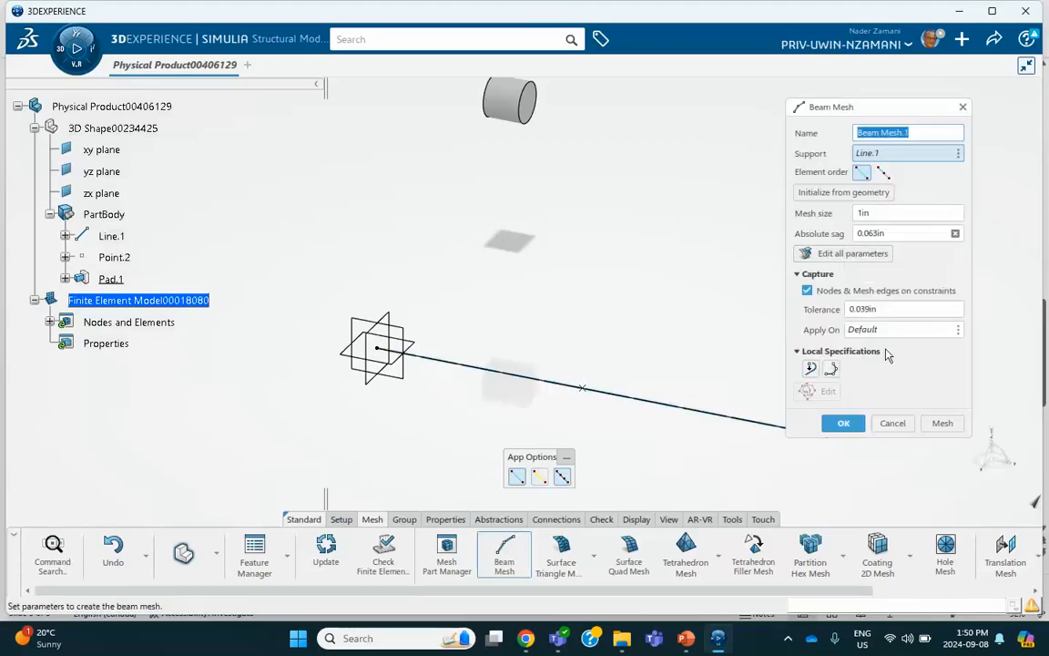
click(943, 424)
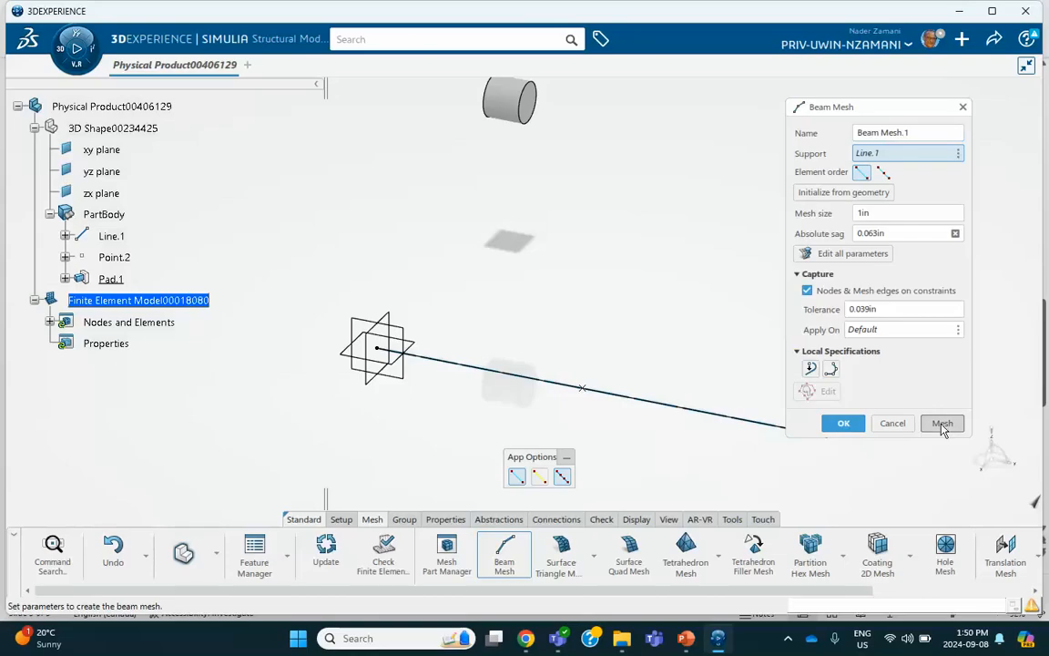
click(843, 423)
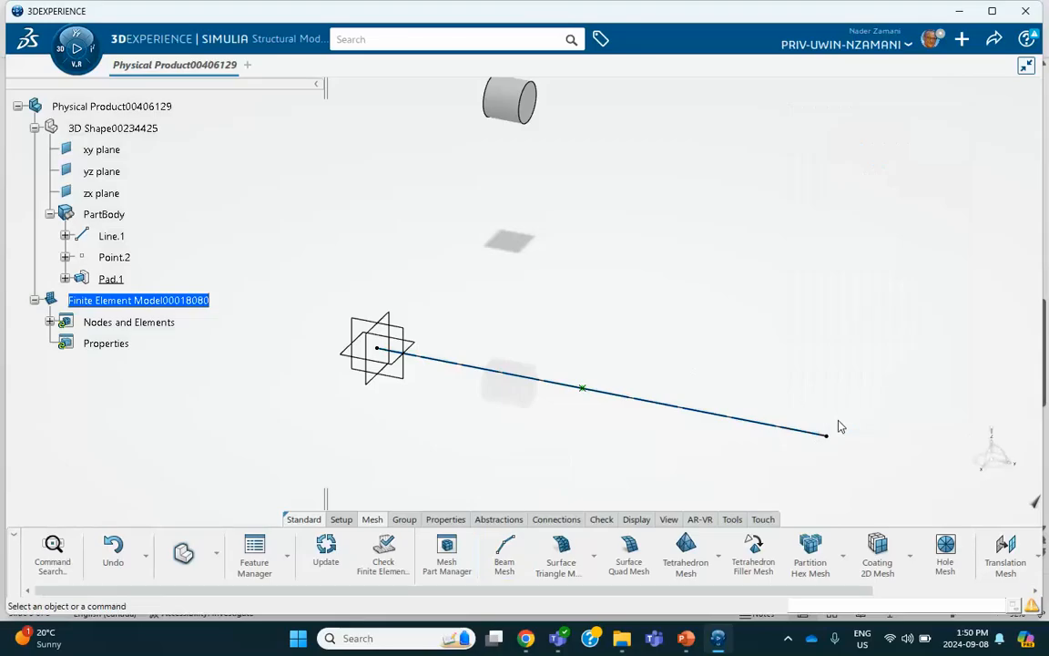
Step: Hide Line.1 so that only its generated beam mesh with the imposed point is displayed
middle_drag(623, 325, 607, 293)
middle_drag(583, 378, 579, 320)
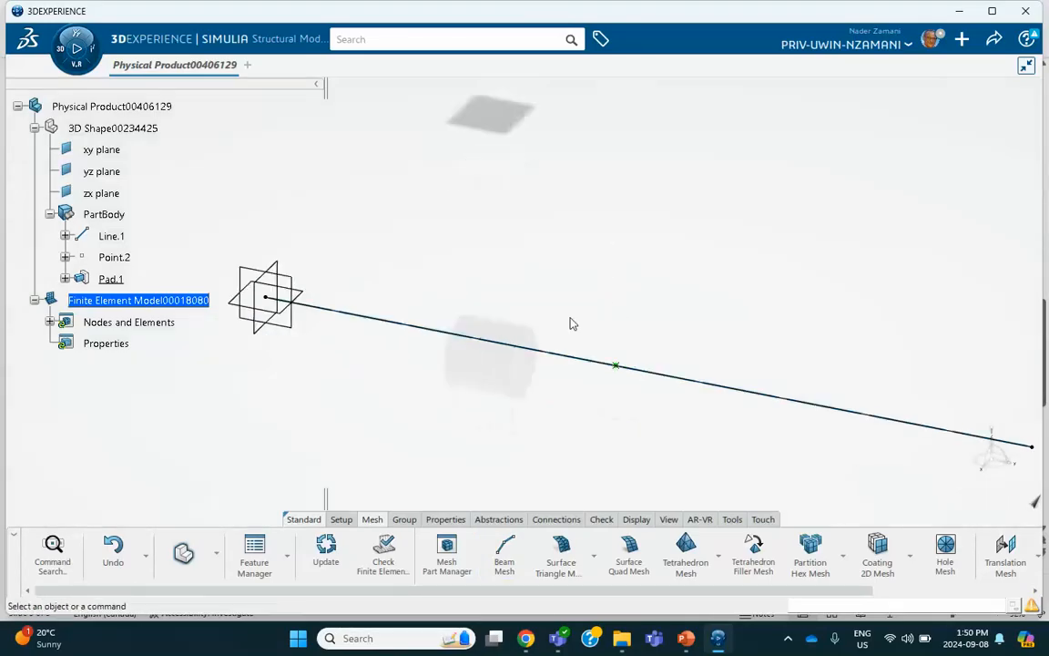
right_click(566, 358)
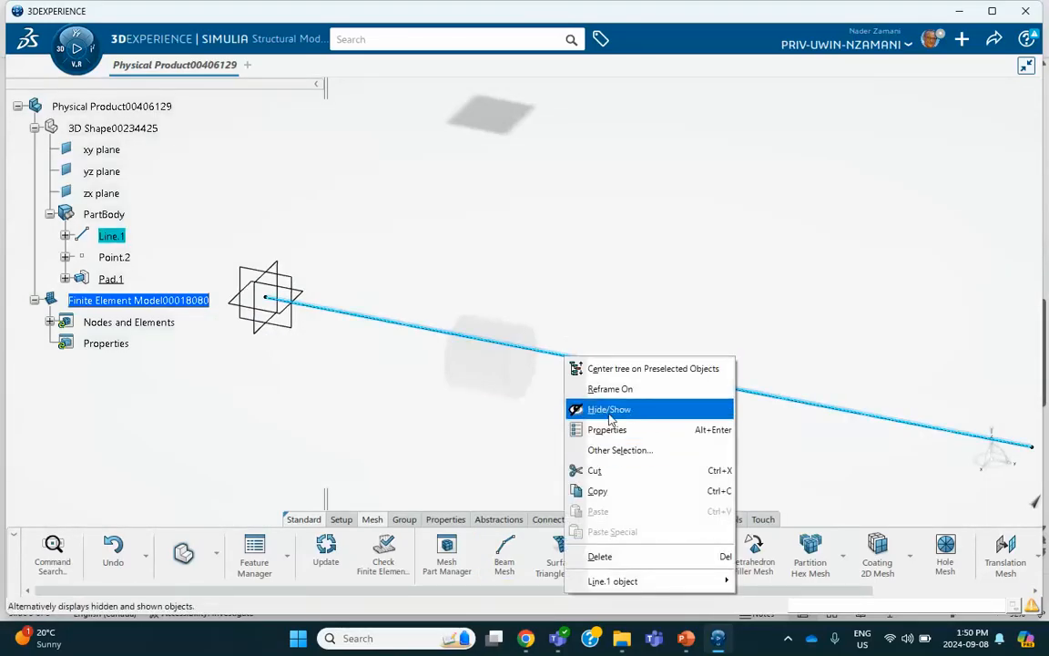
click(614, 412)
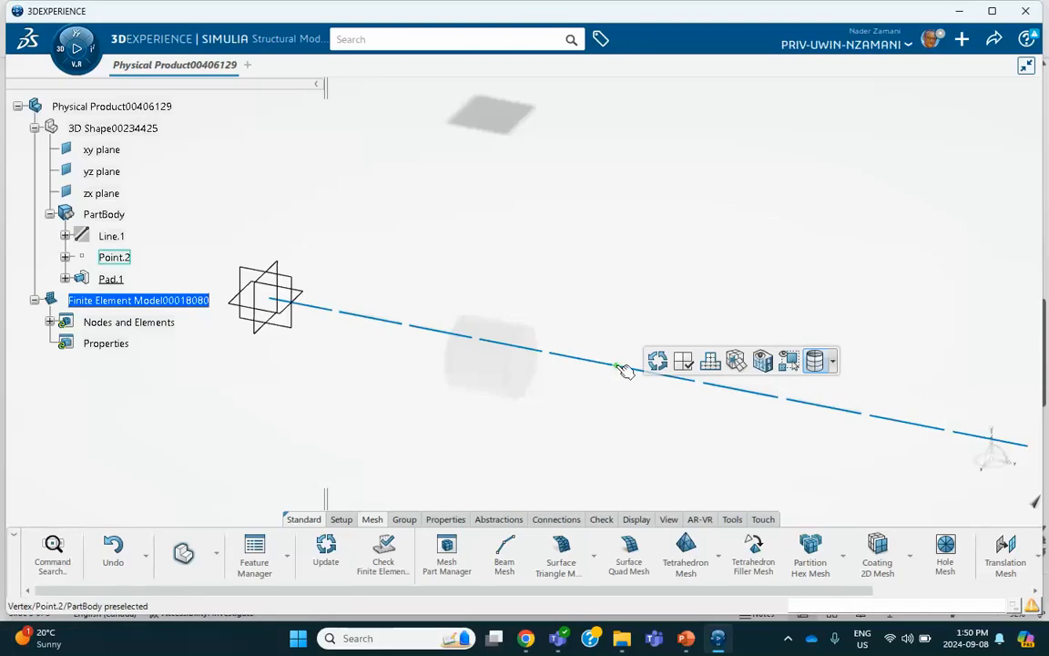
mouse_move(572, 286)
middle_down()
mouse_move(550, 255)
mouse_move(552, 289)
middle_up()
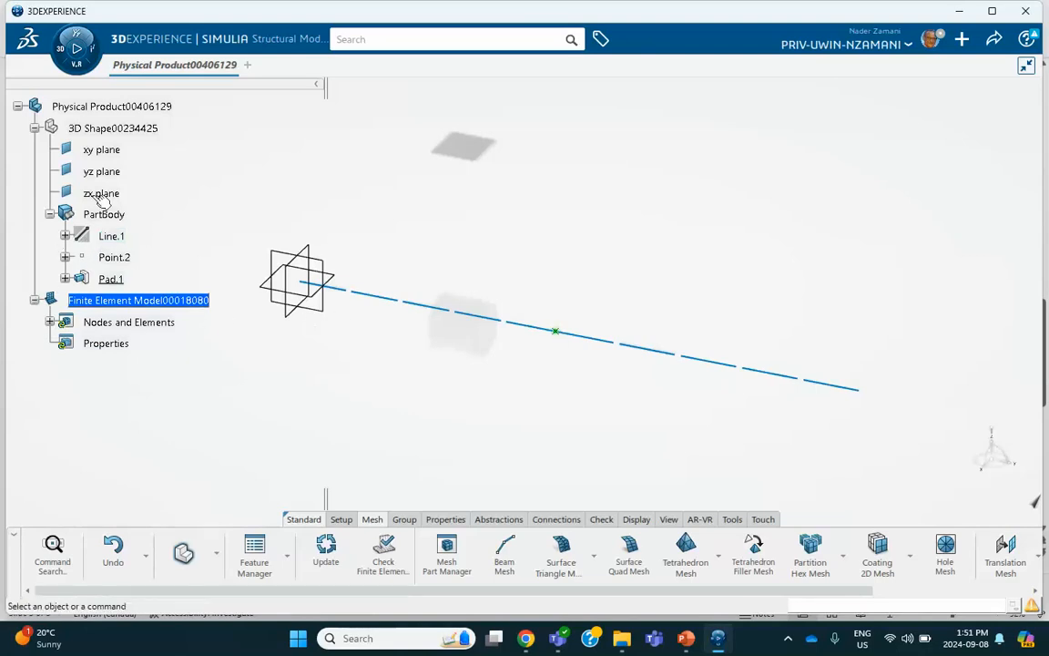
scroll(120, 193, up, 1)
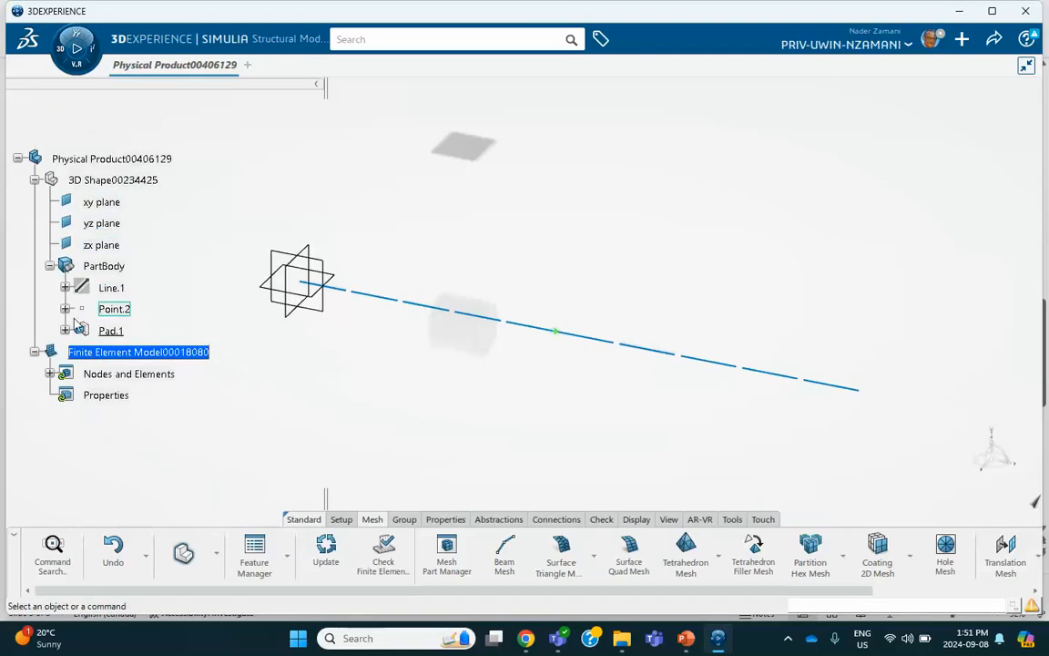
right_click(109, 288)
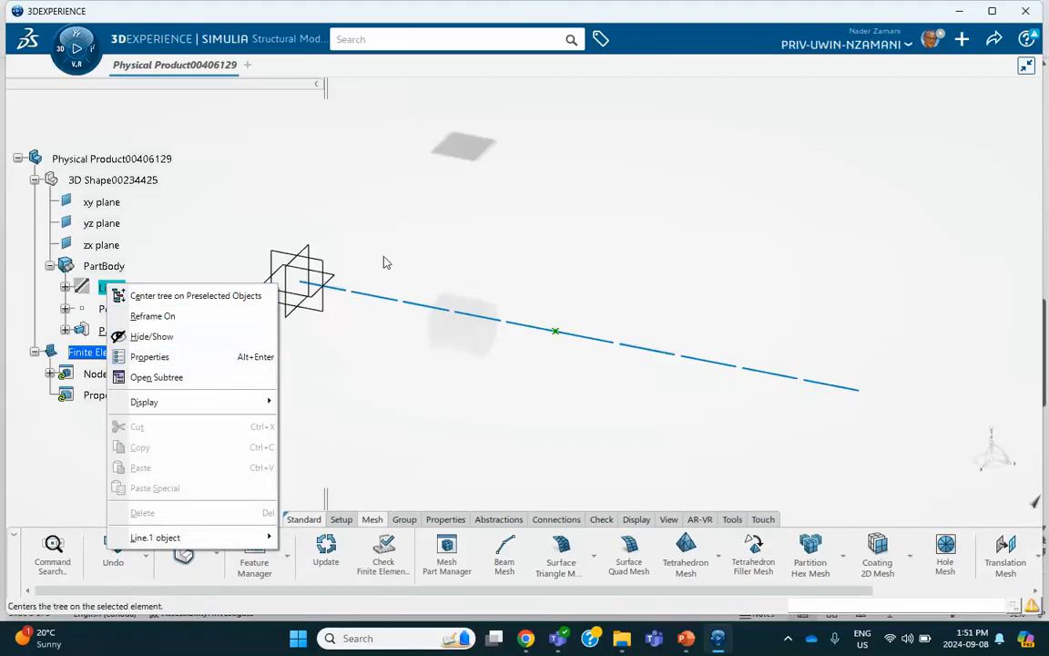
middle_click(577, 227)
click(578, 227)
middle_drag(576, 226, 599, 342)
click(591, 271)
middle_drag(590, 271, 561, 280)
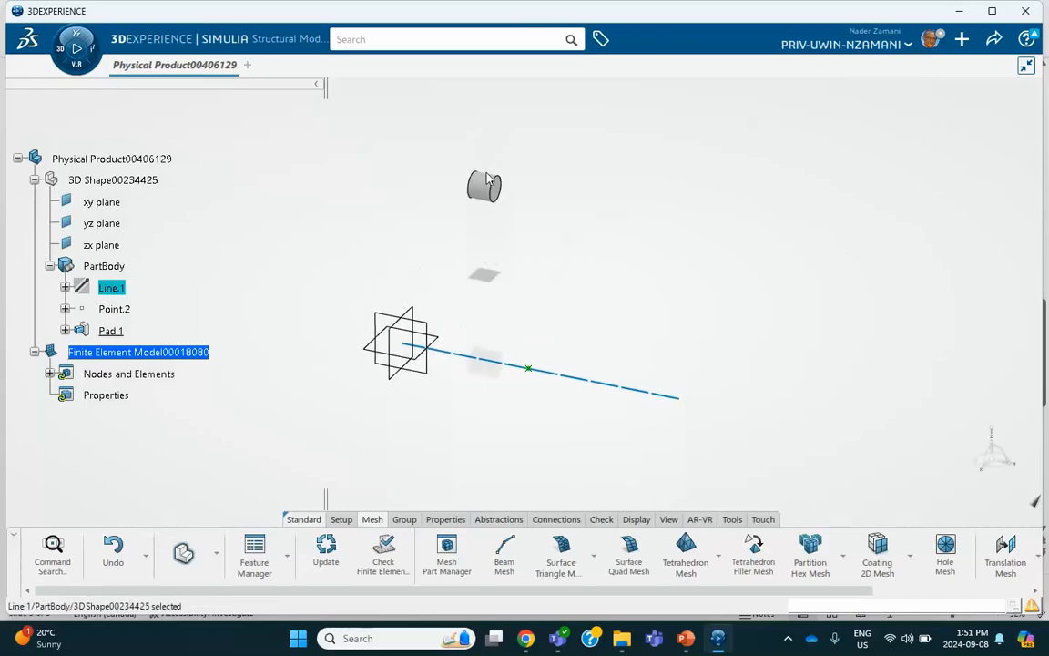
Step: Return to the 3D shape in Part Design and delete the dummy Pad.1 together with its aggregated elements
scroll(273, 248, down, 2)
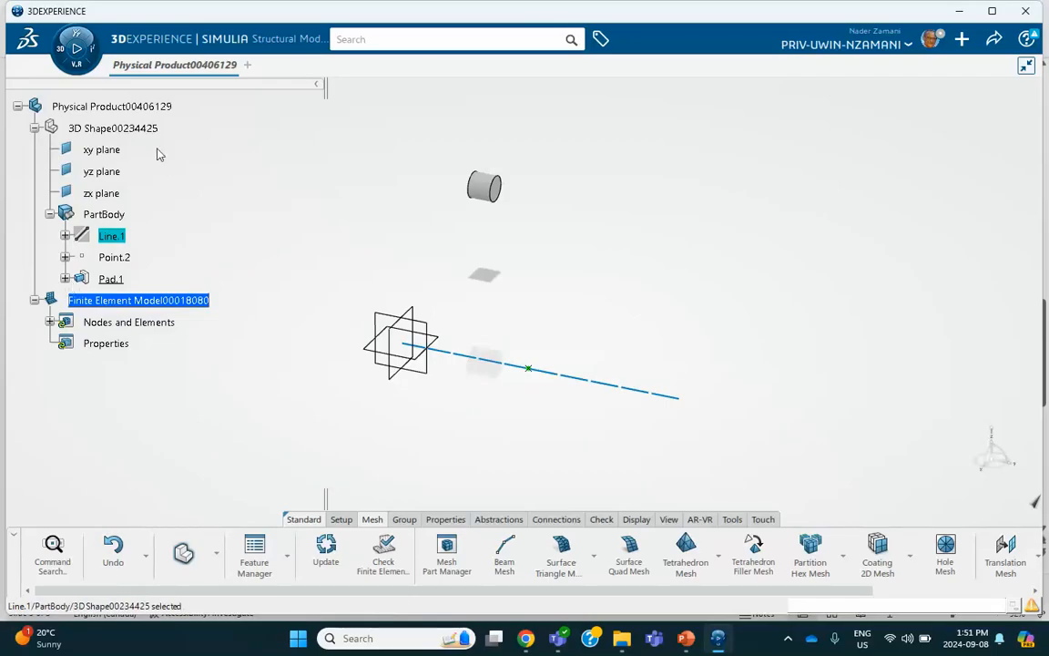
click(146, 128)
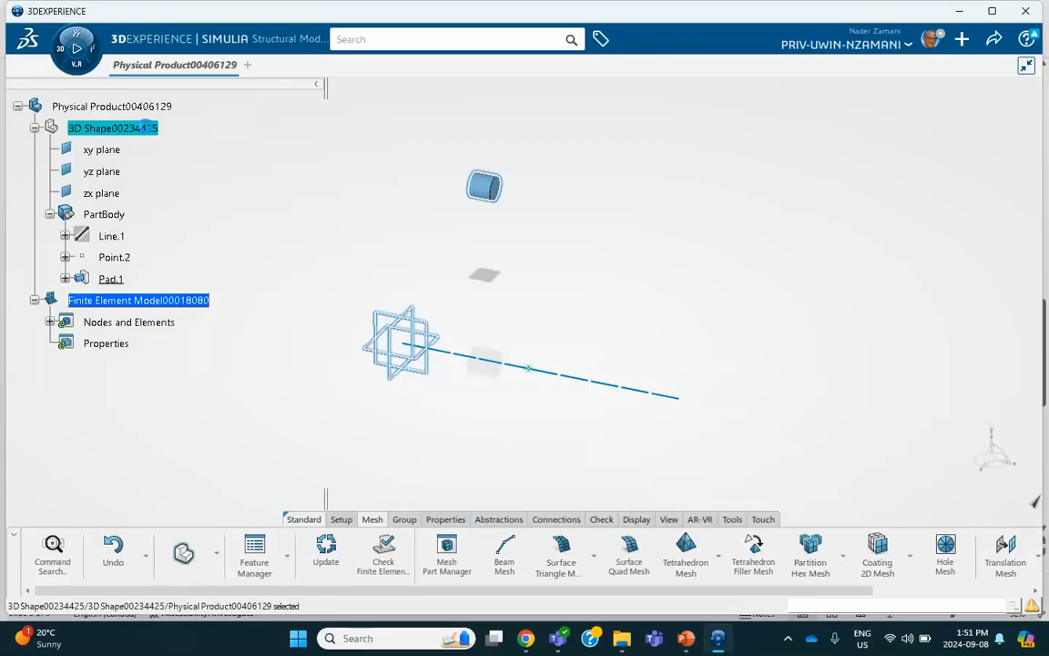
right_click(121, 280)
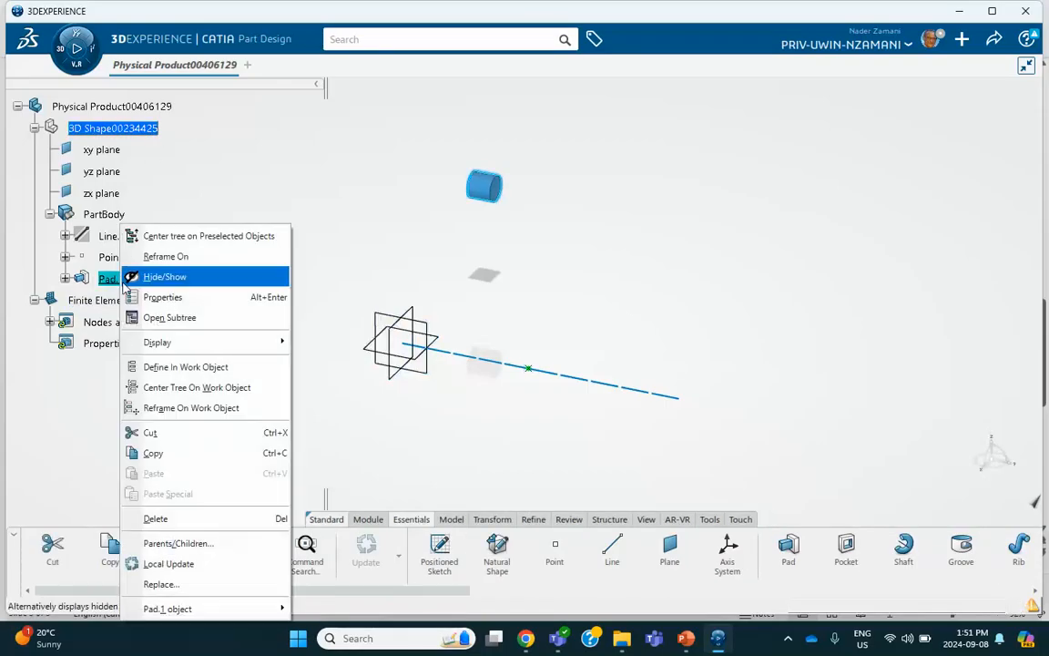
click(217, 518)
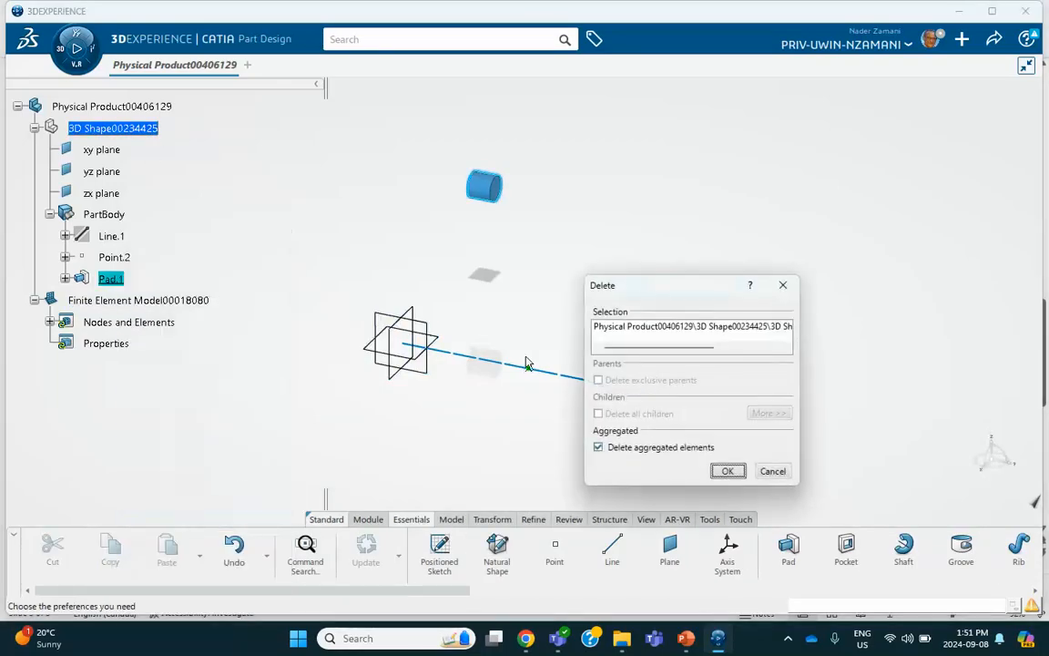
click(726, 471)
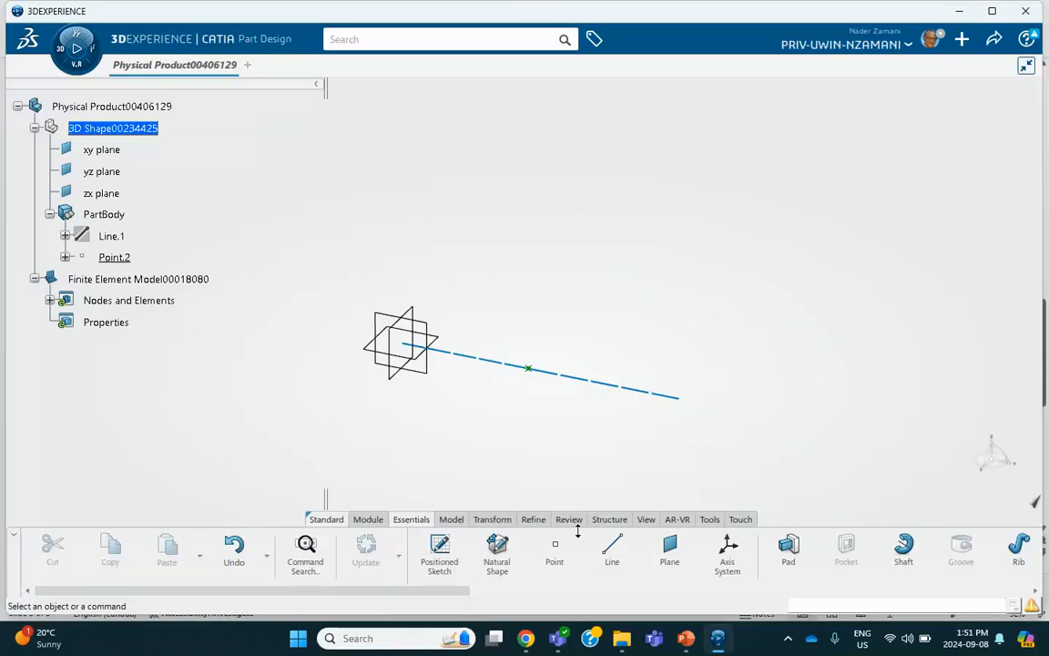
Step: Start a Point-Direction line and create its start point by coordinates at X -3 in, Y 0 in, Z 0 in
click(605, 556)
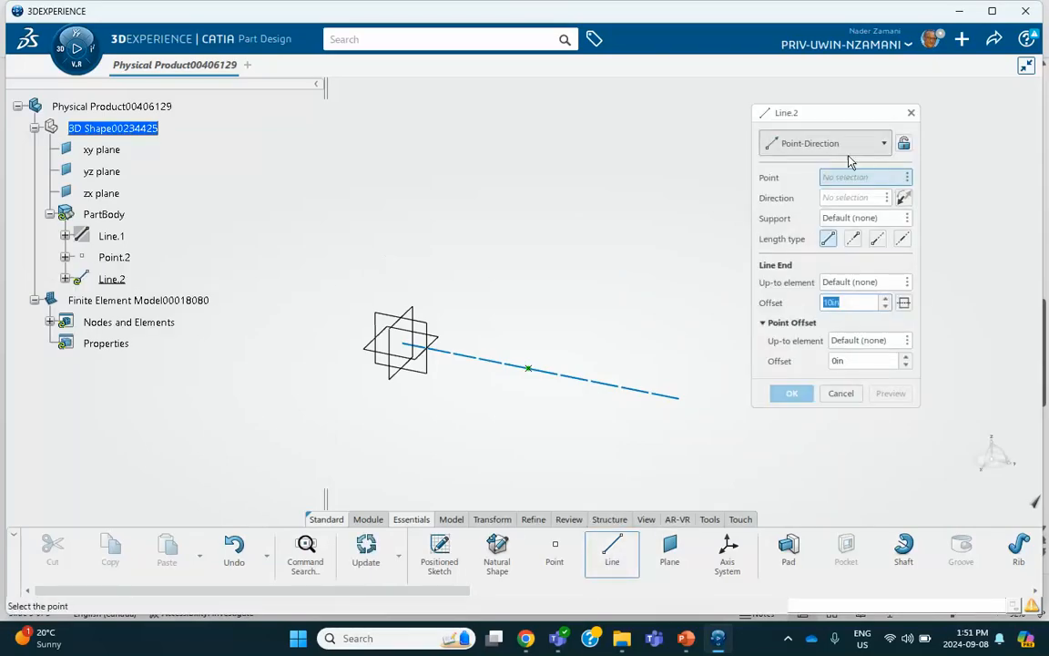
click(908, 177)
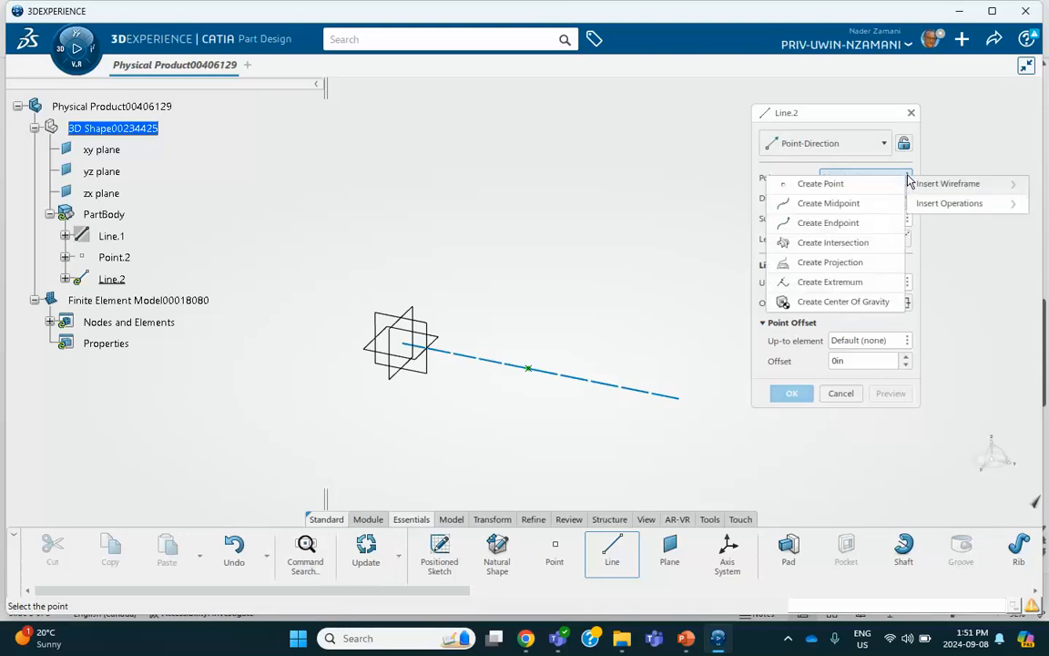
click(783, 184)
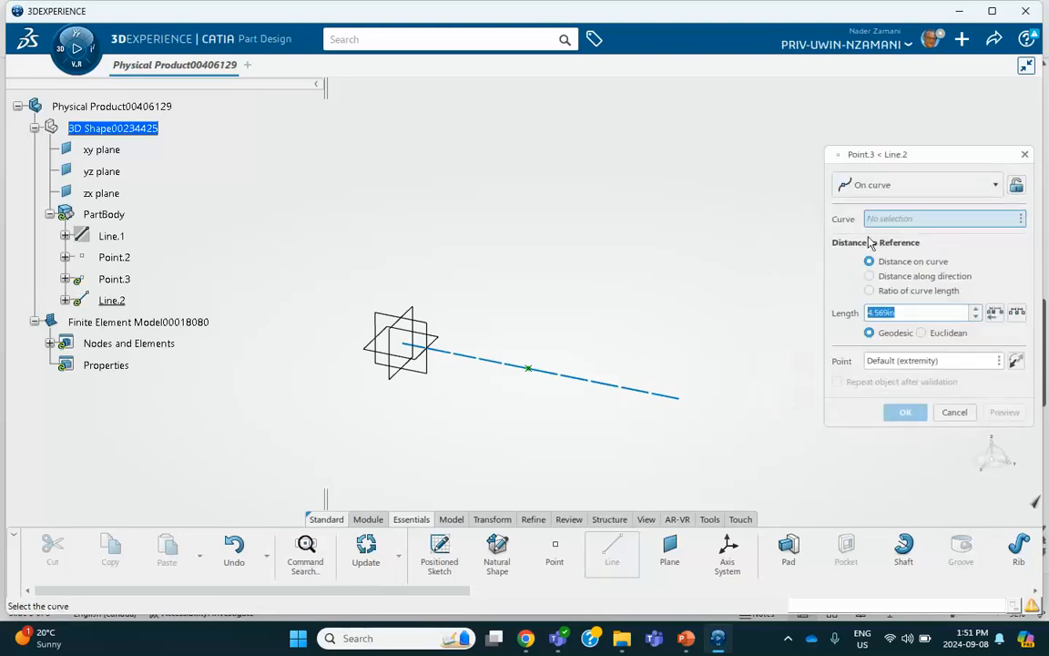
click(893, 186)
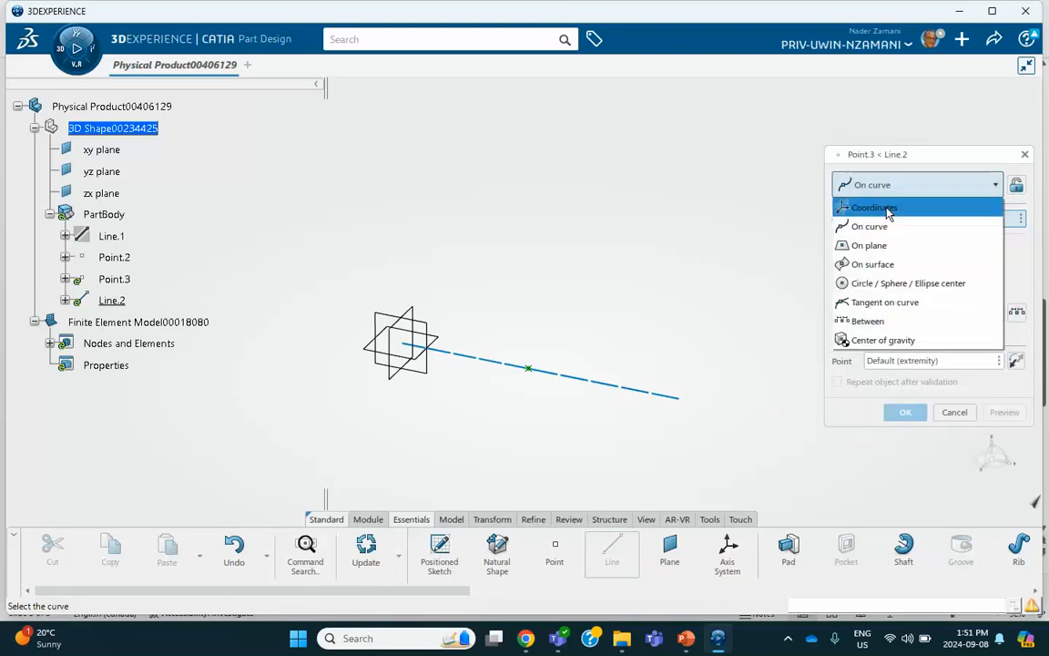
click(890, 208)
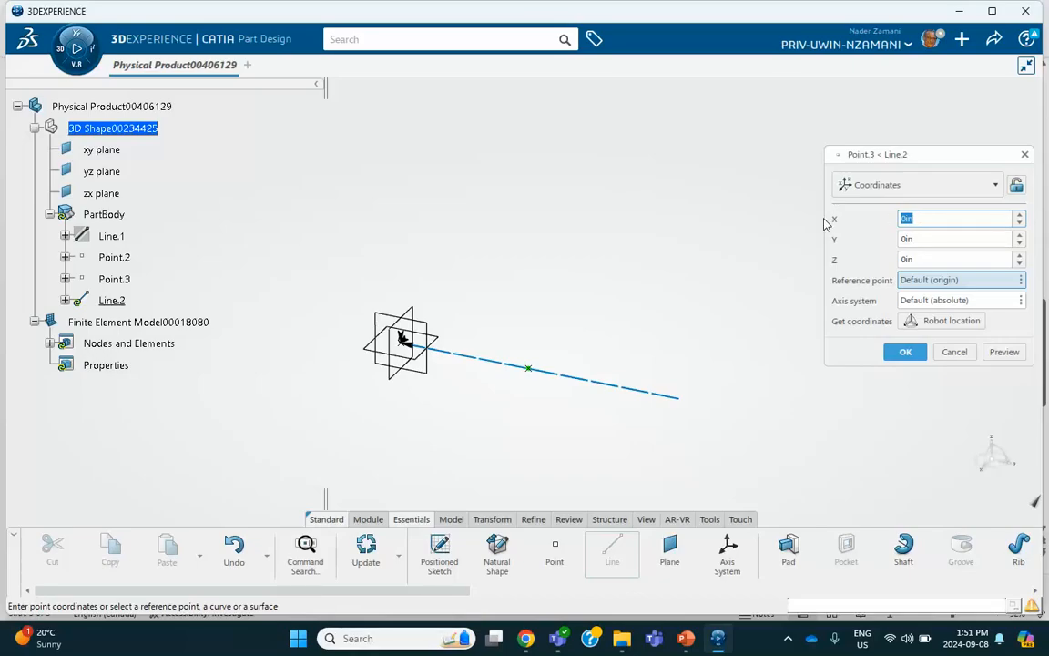
text(3)
click(905, 352)
middle_drag(459, 322, 378, 265)
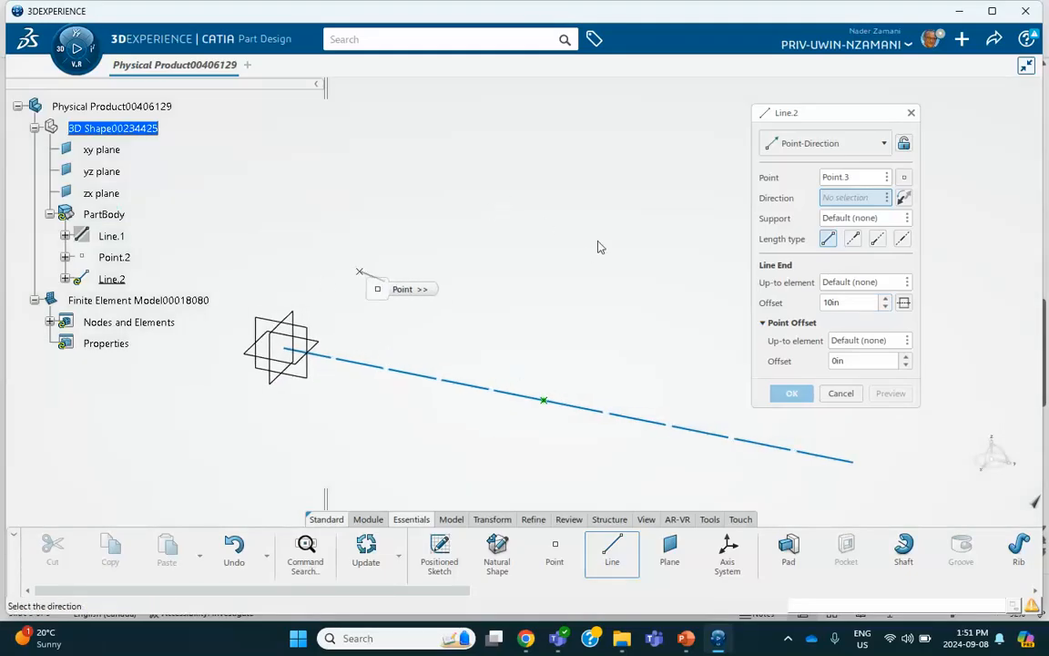
Step: Direct the new line along the Y axis with a 10 in end offset and create it
right_click(854, 211)
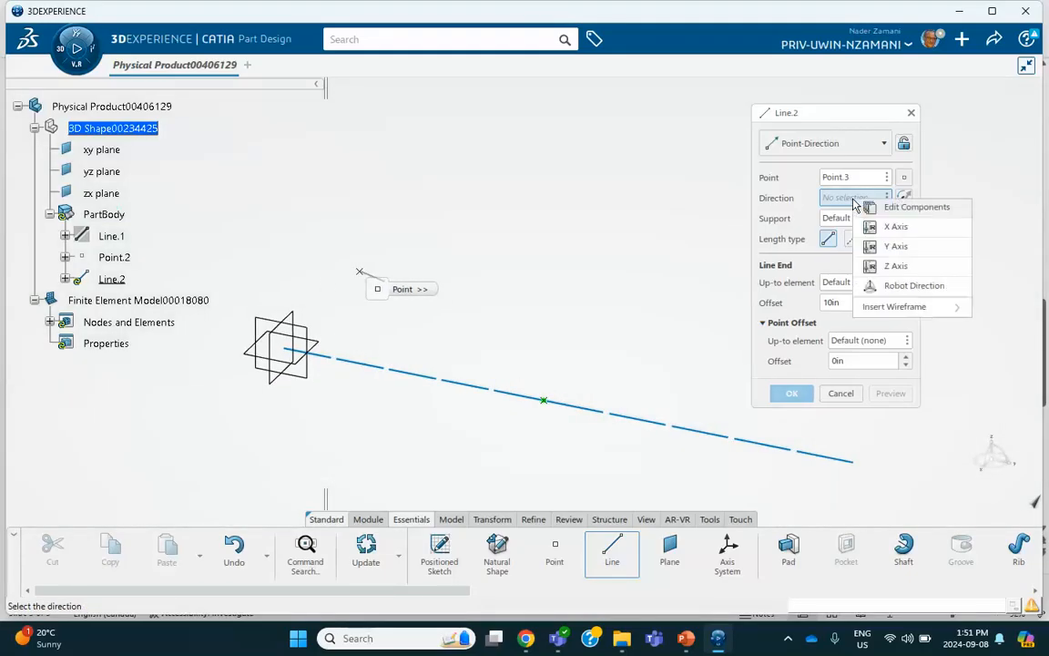
click(897, 244)
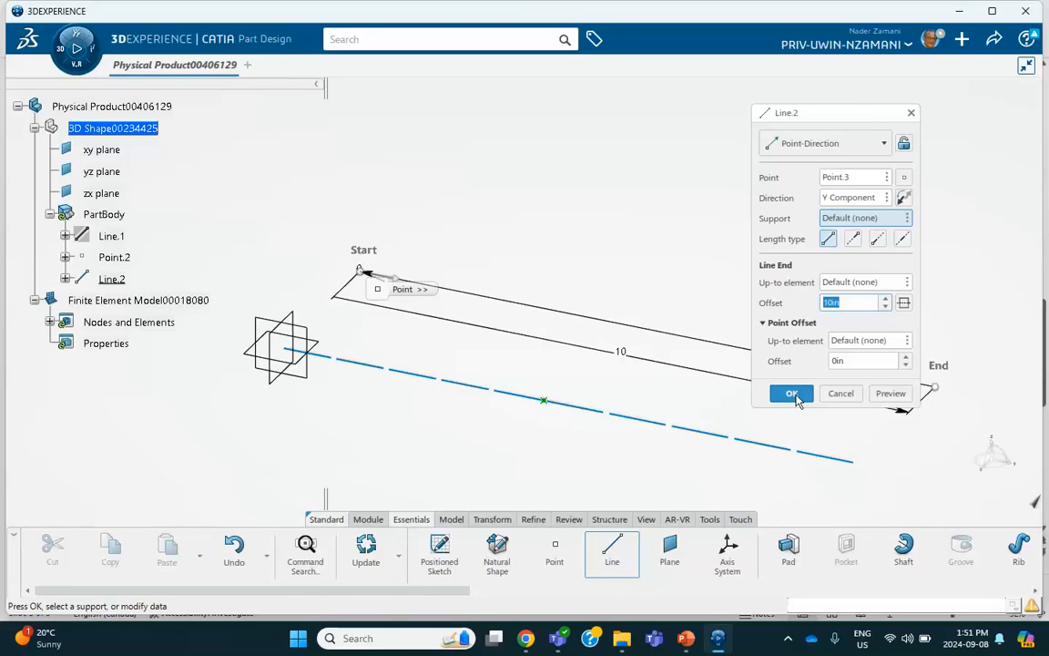
click(792, 393)
middle_drag(658, 270, 662, 204)
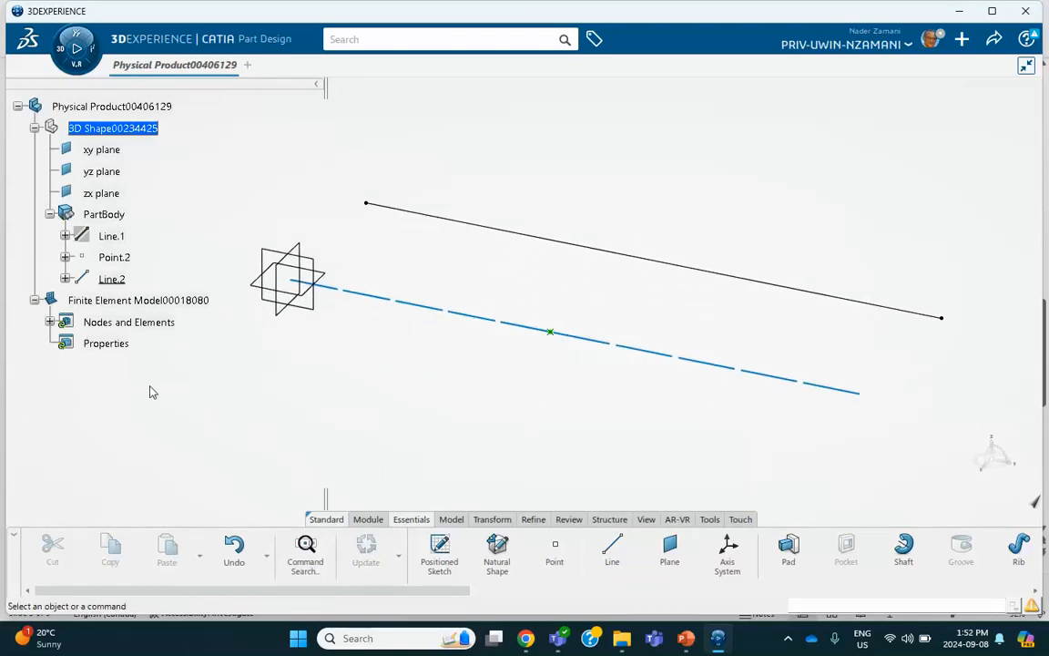
mouse_move(405, 182)
middle_down()
mouse_move(403, 161)
mouse_move(422, 230)
mouse_move(424, 185)
middle_up()
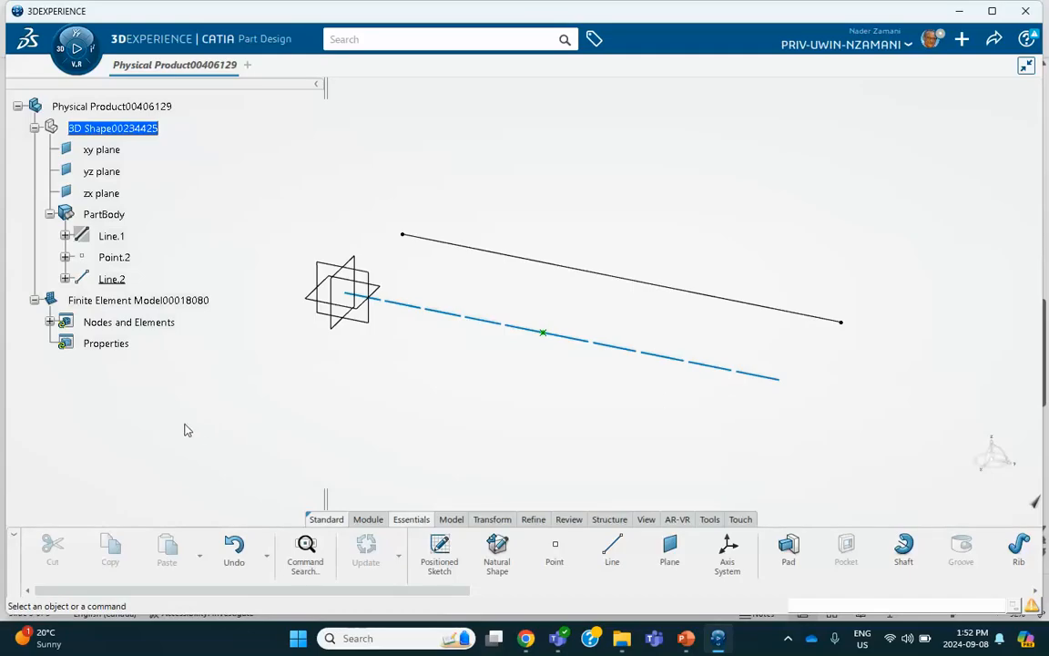
Step: Activate the finite element model and set up a second beam mesh supported by Line.2 with a 1 in mesh size
double_click(123, 129)
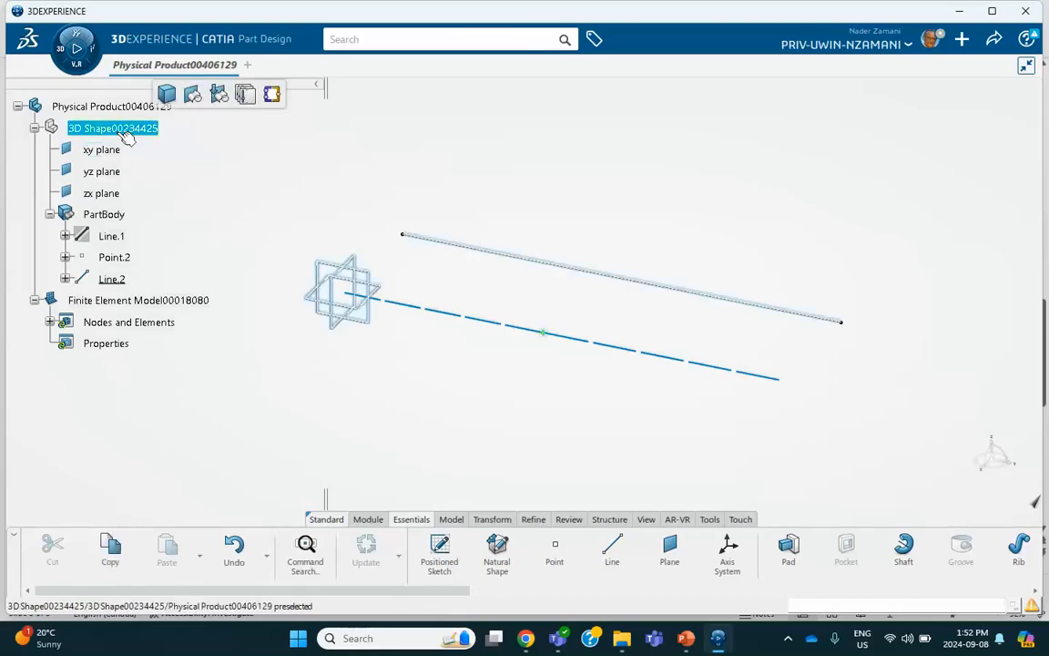
double_click(119, 133)
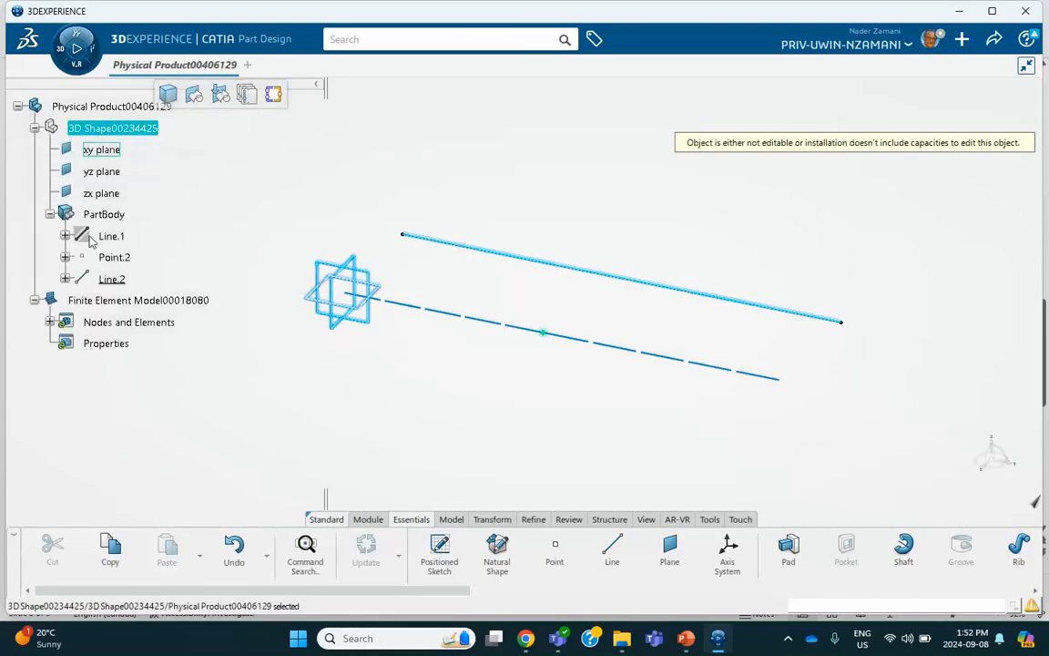
click(116, 323)
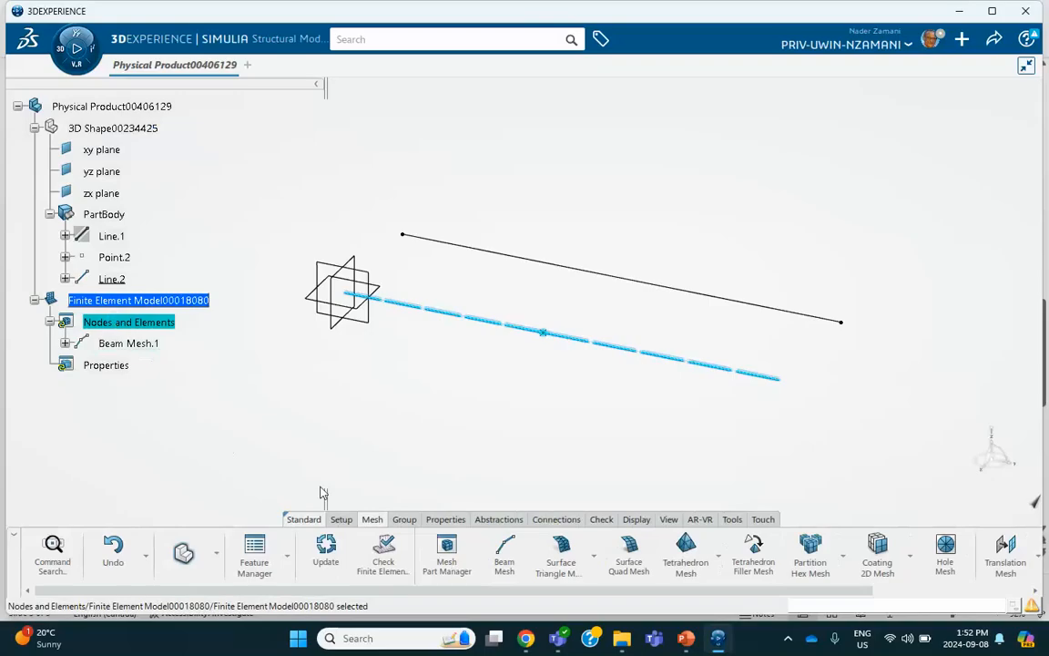
click(505, 558)
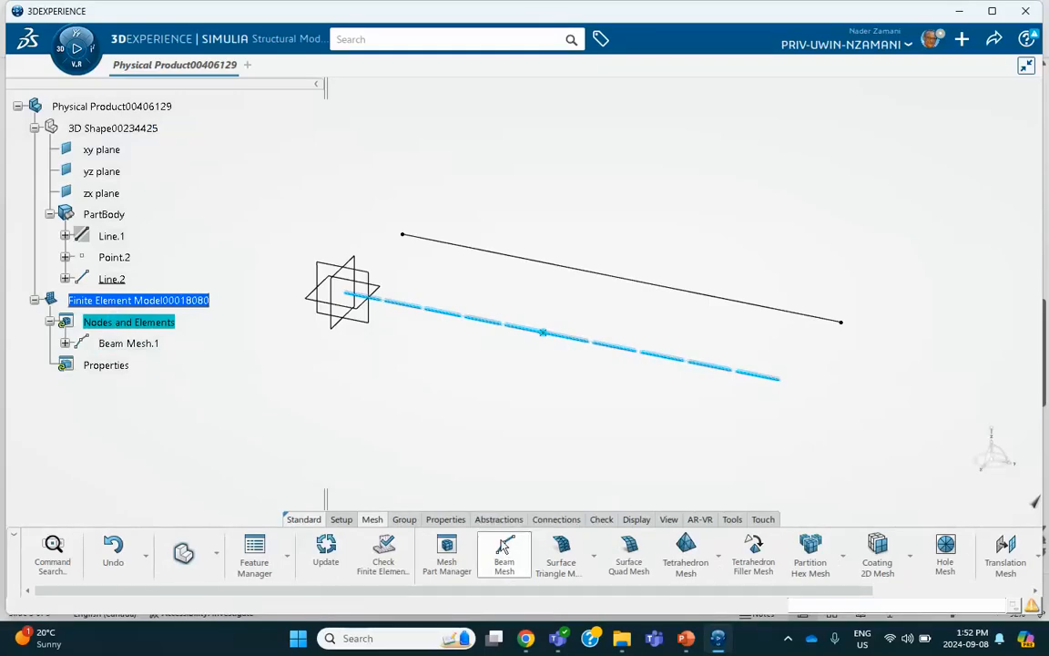
middle_drag(576, 220, 503, 130)
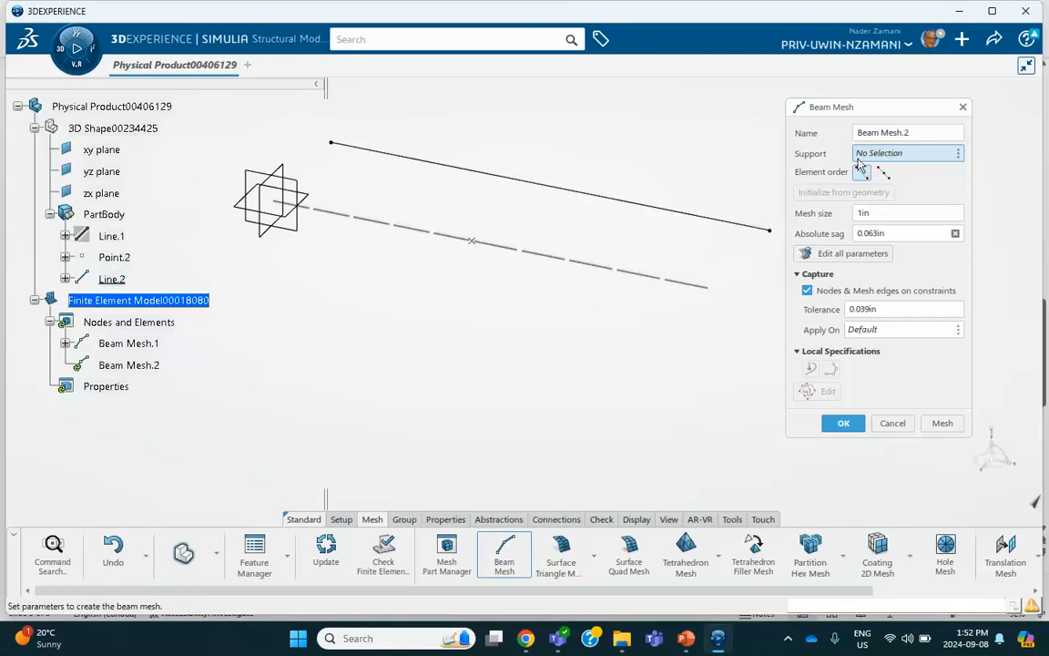
click(595, 194)
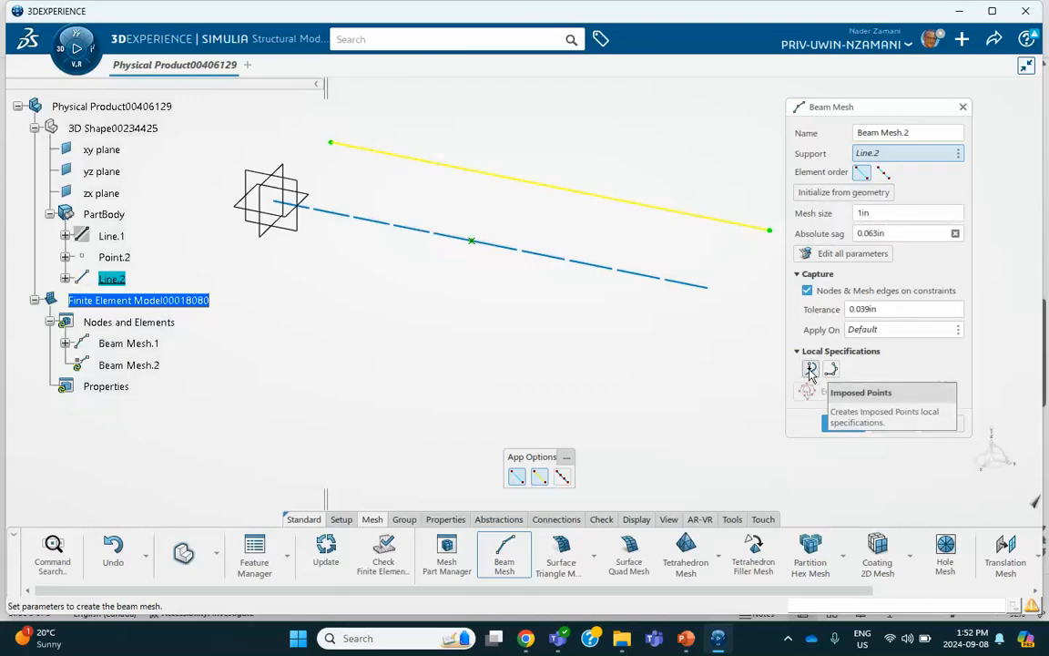
Step: Try to create an imposed-point support directly within the Line.2 beam mesh, and cancel the mesh
click(809, 369)
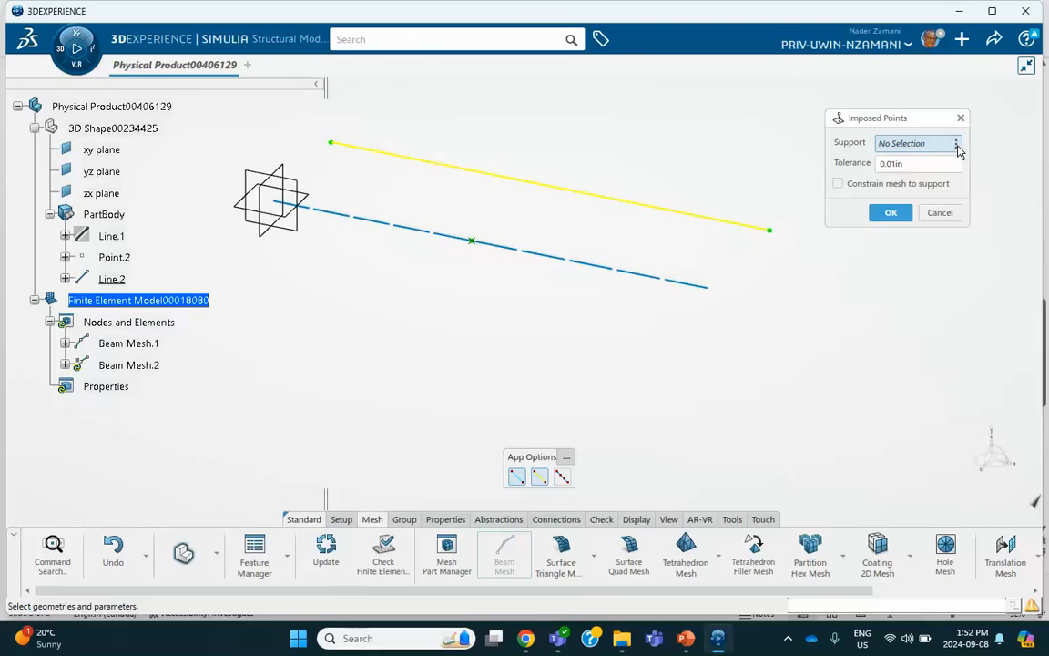
click(958, 144)
mouse_move(950, 216)
click(847, 211)
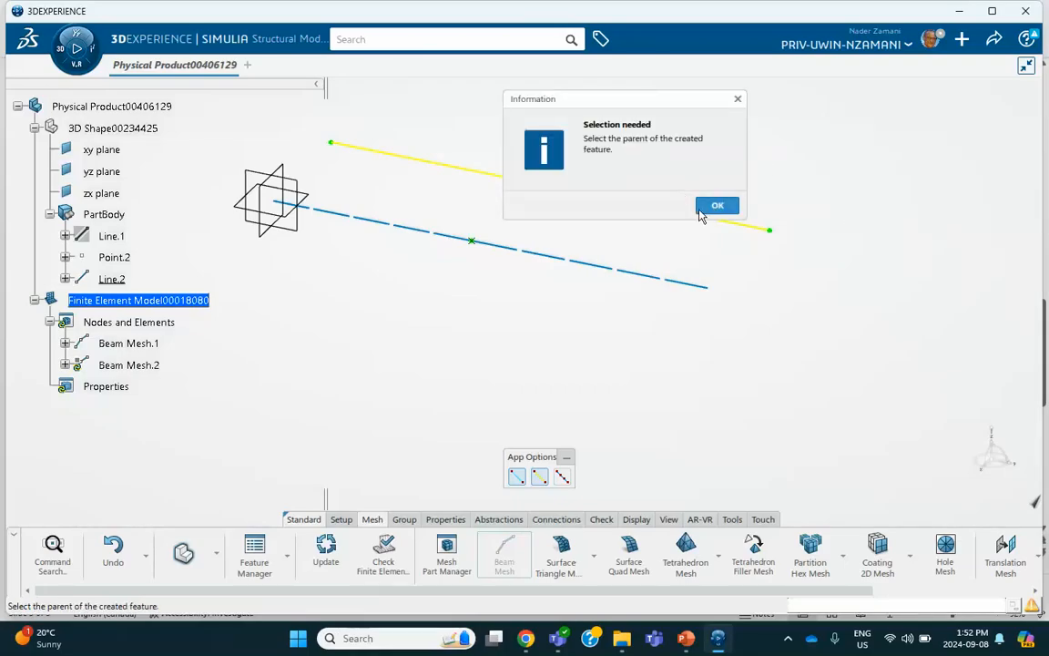
click(718, 206)
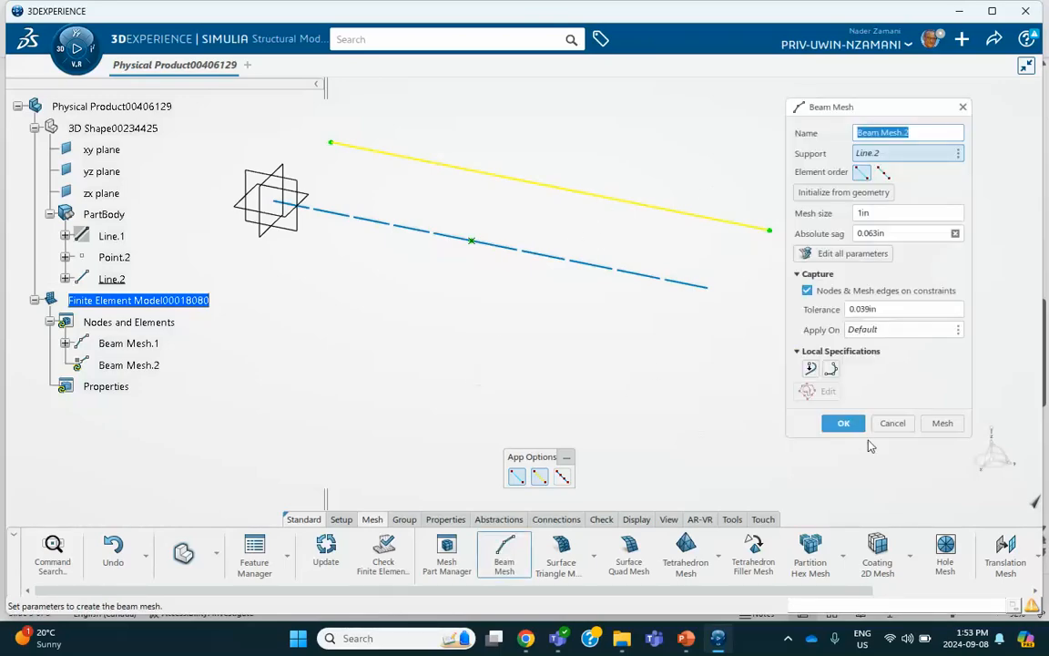
click(893, 423)
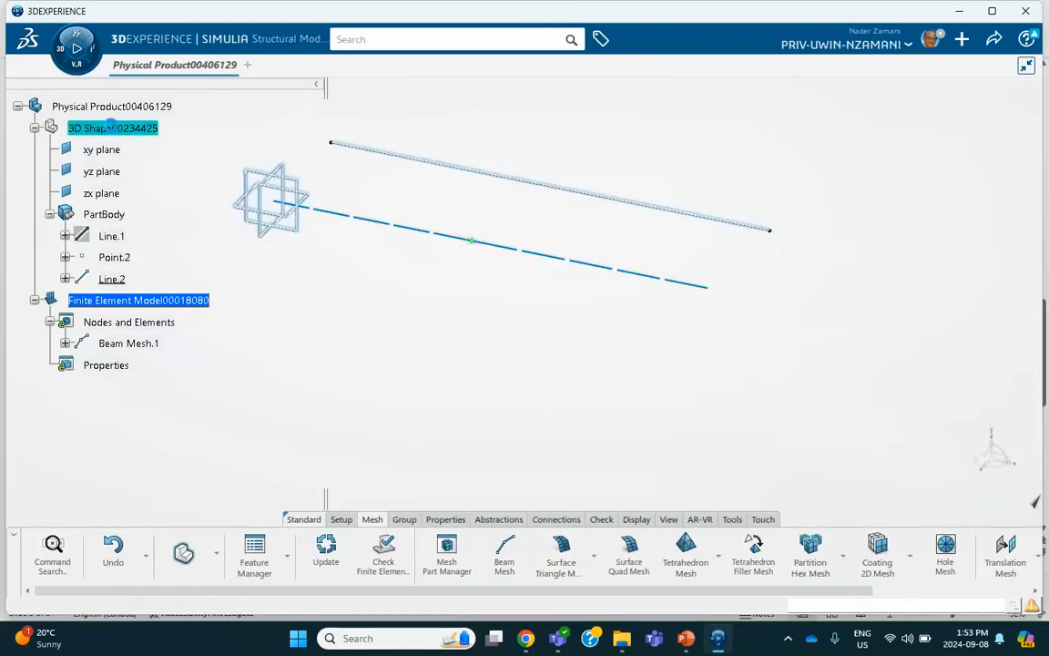
Step: Activate the 3D shape and create an on-curve point on Line.2 about 7.3 in from its start
double_click(111, 128)
click(309, 357)
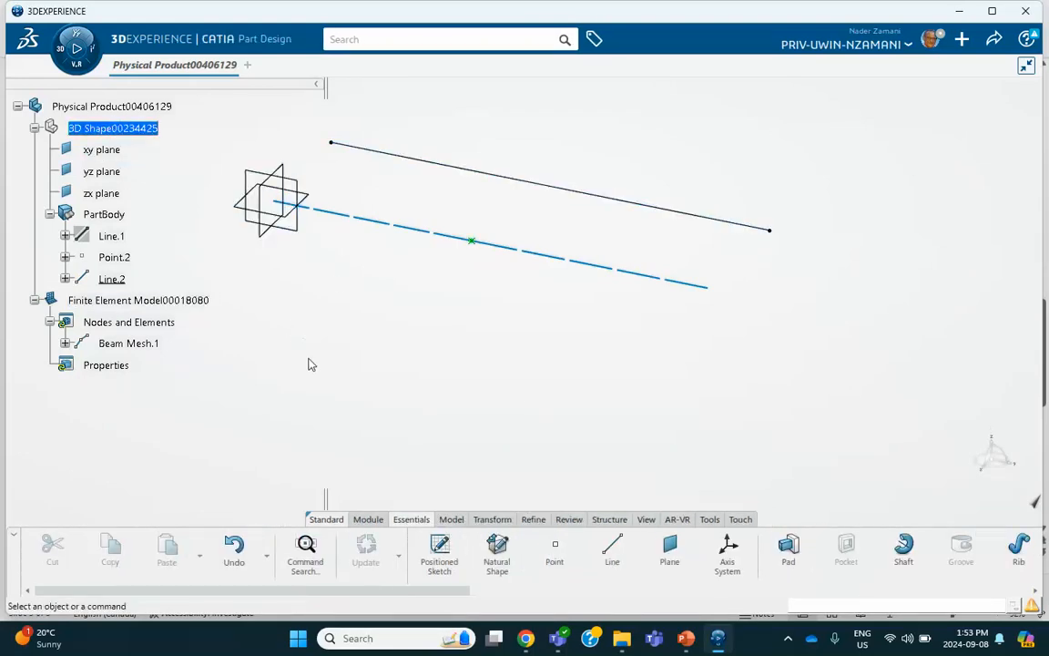
click(555, 549)
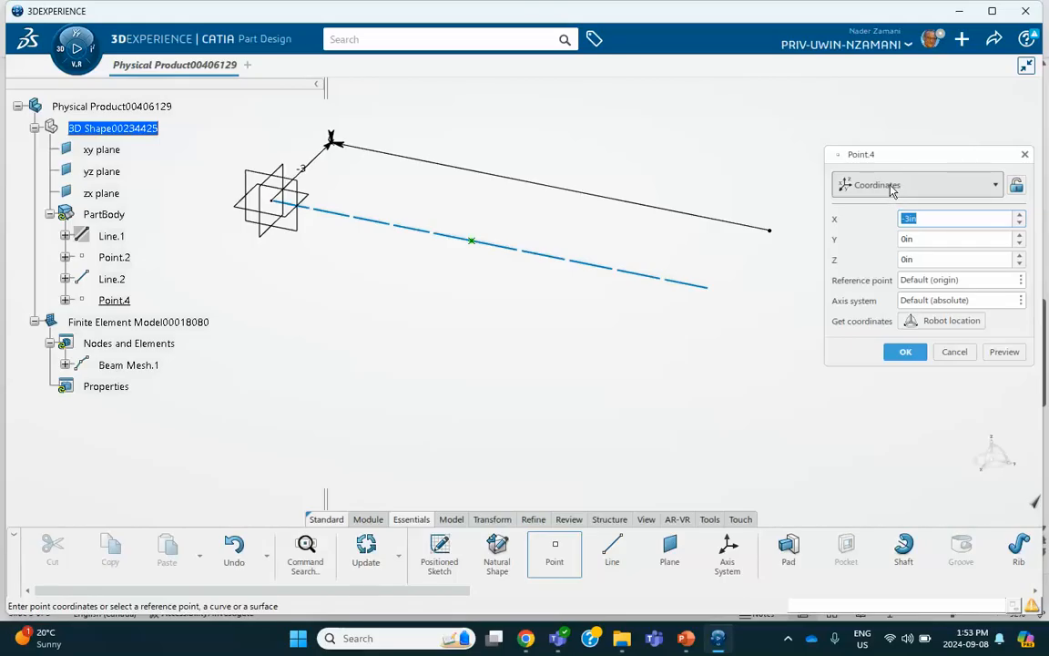
click(900, 186)
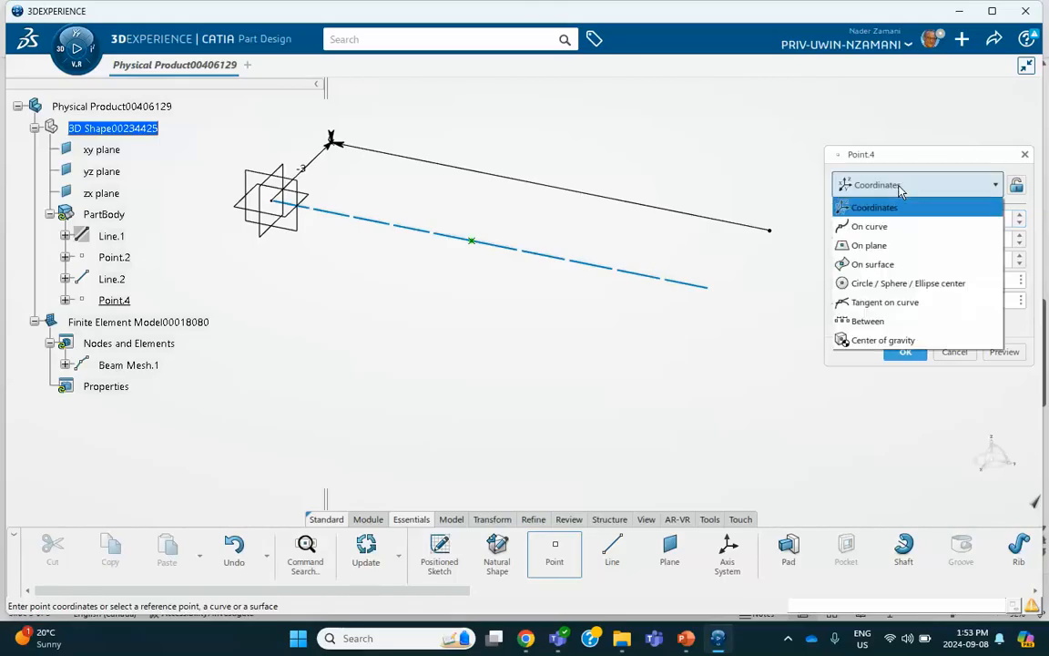
click(870, 227)
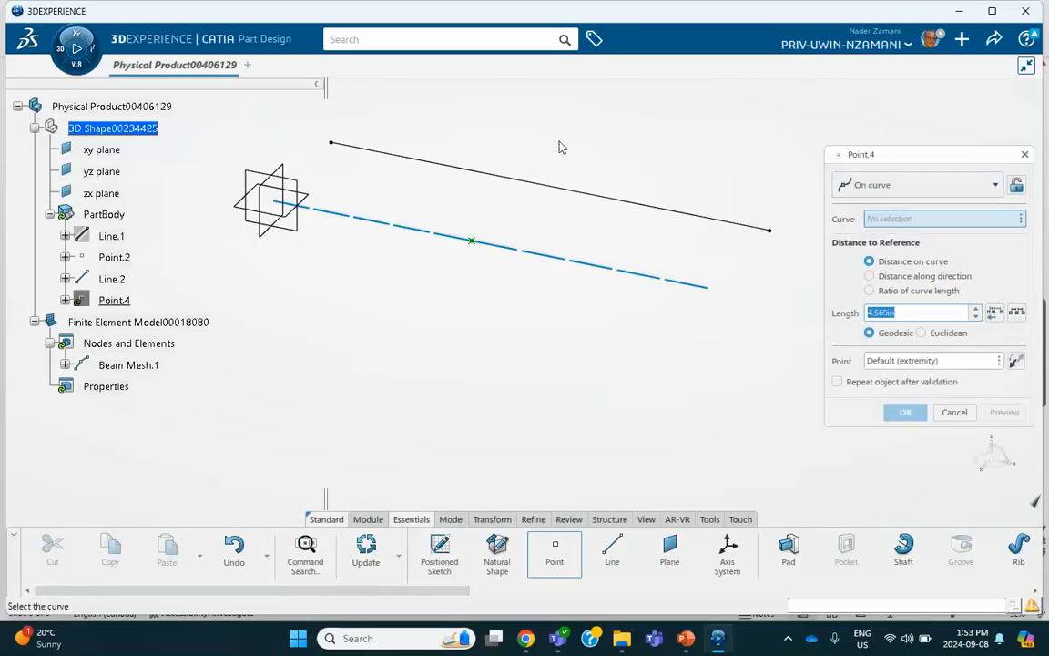
click(553, 194)
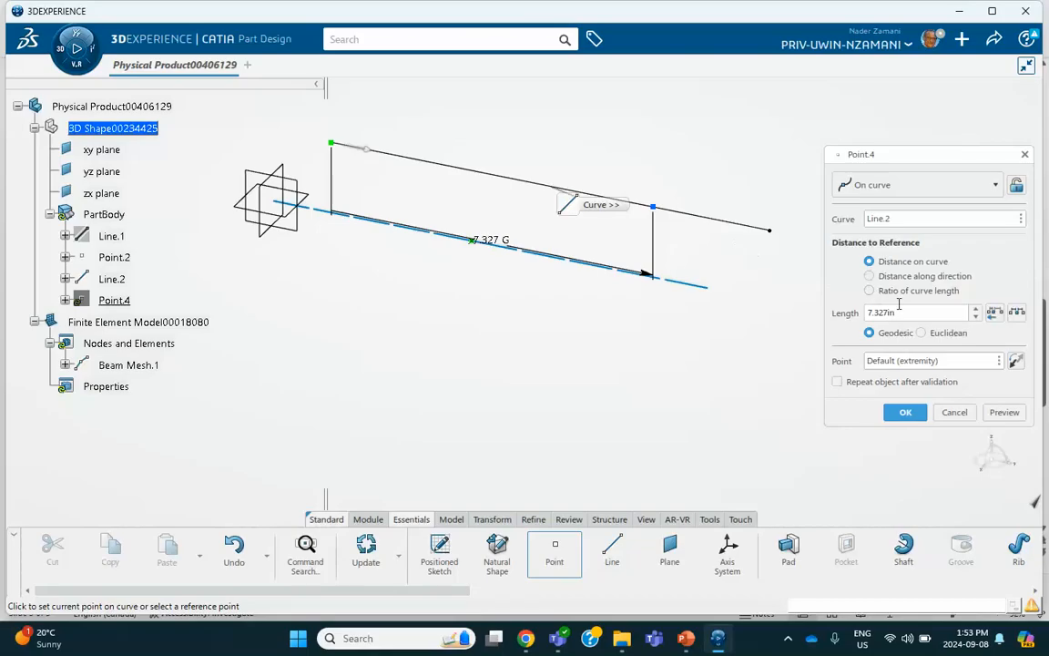
click(905, 412)
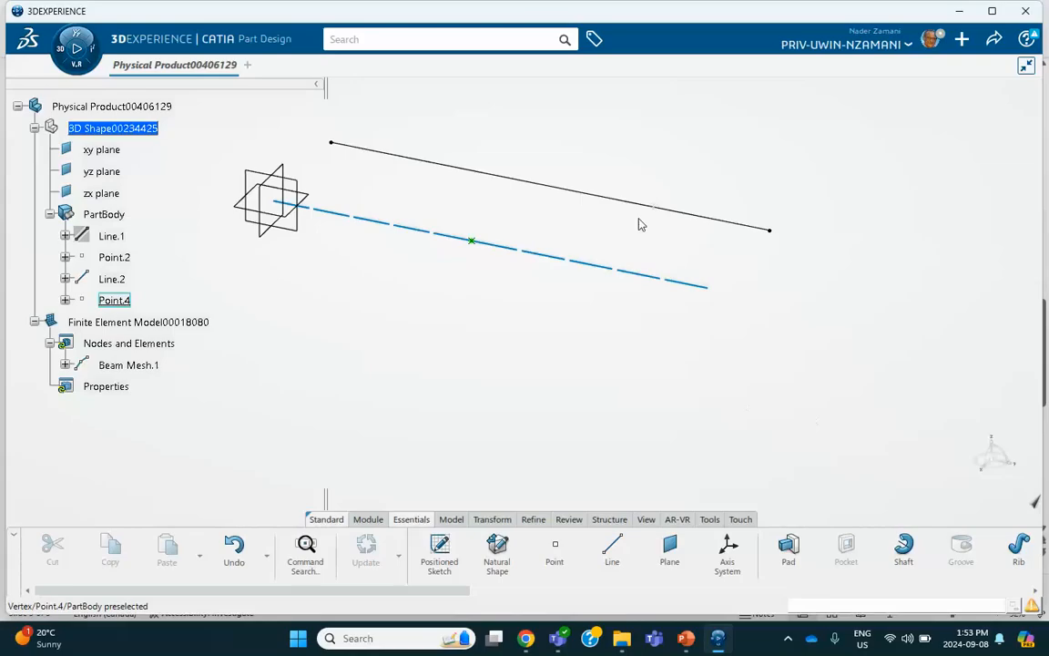
Step: Activate the finite element model and start a second beam mesh supported by Line.2 with a 1 in mesh size
scroll(194, 365, down, 2)
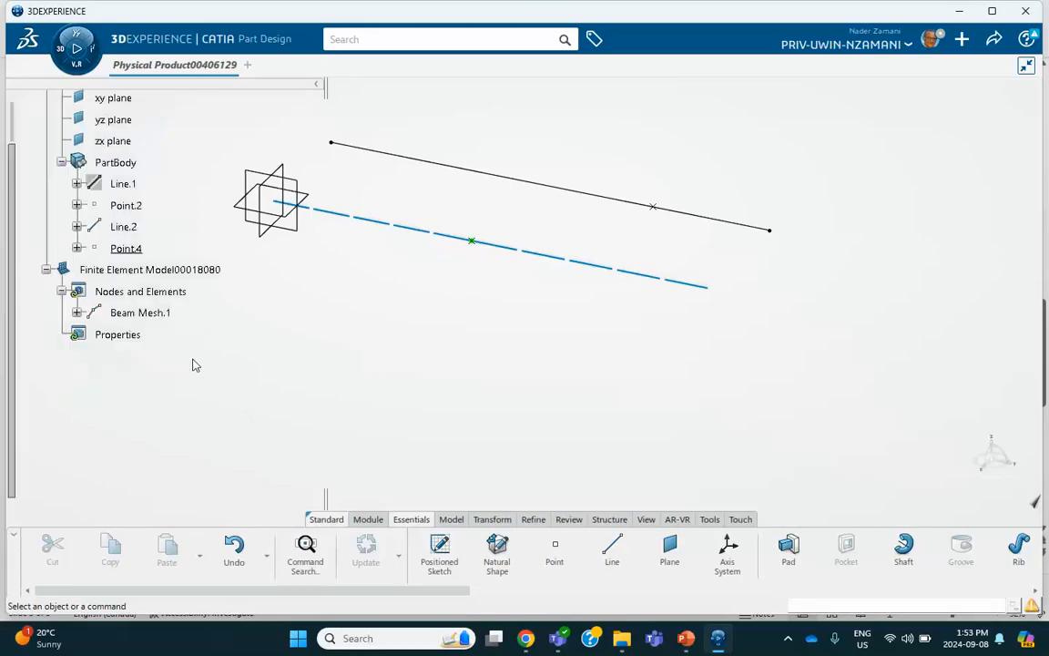
click(153, 291)
double_click(153, 291)
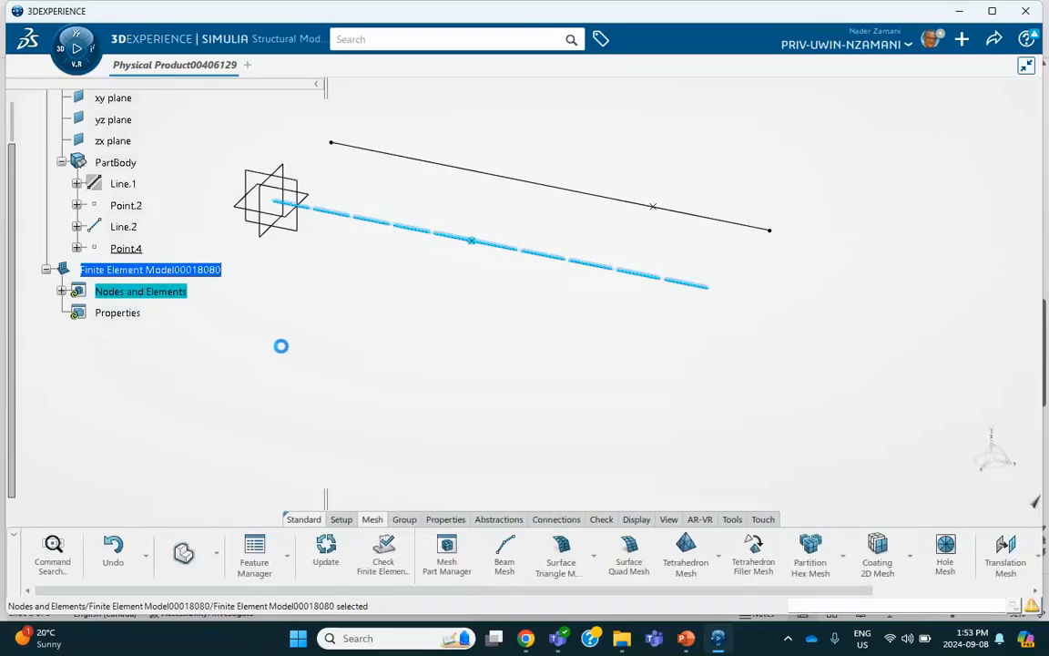
click(61, 290)
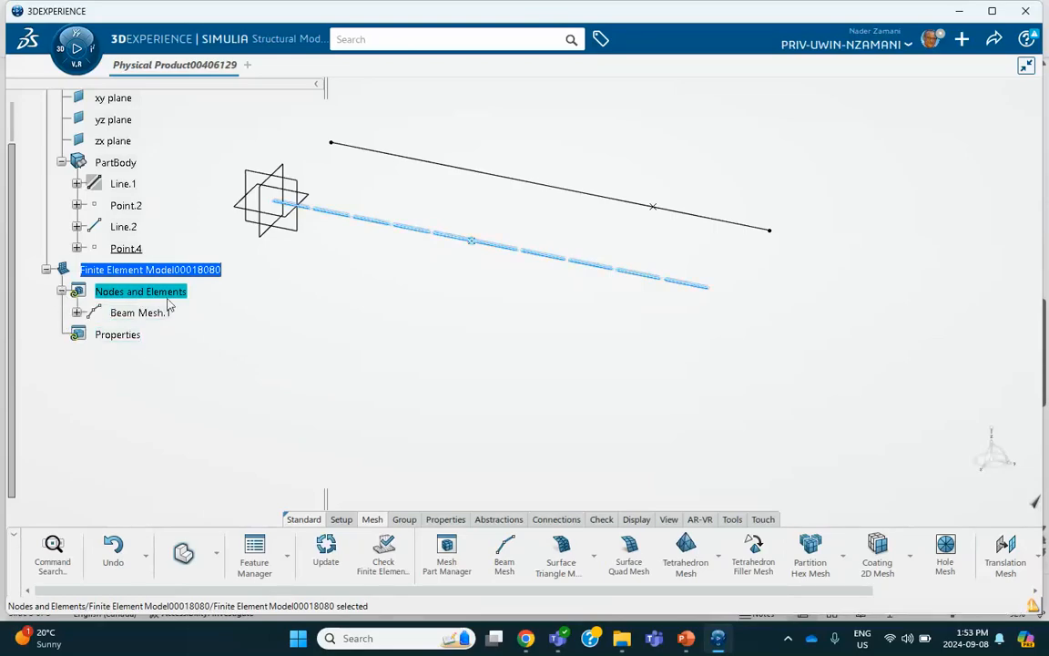
click(504, 554)
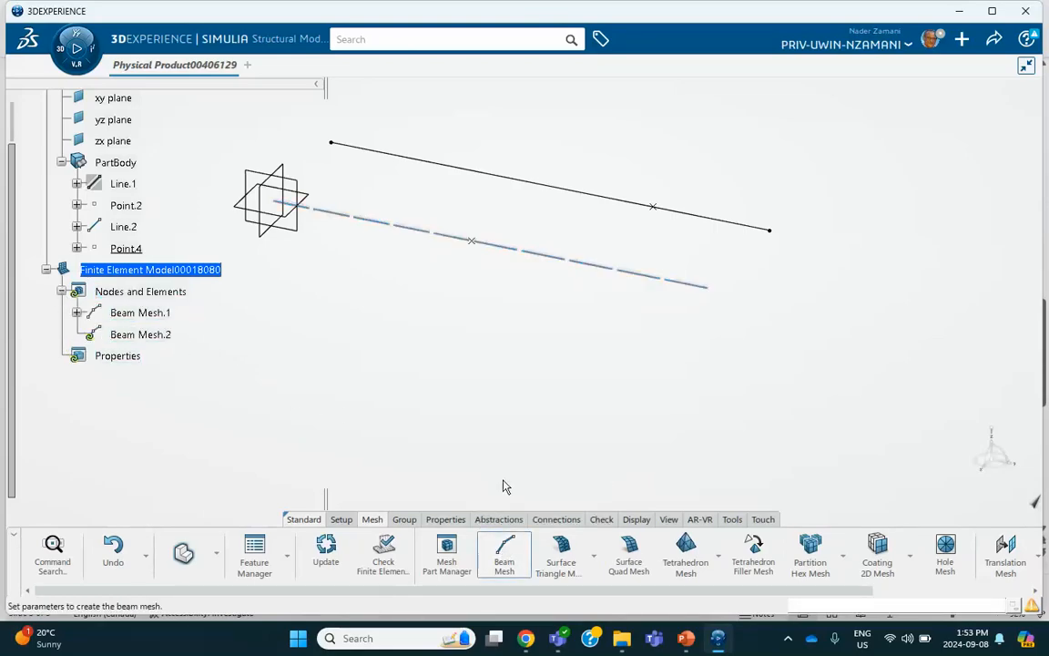
click(526, 184)
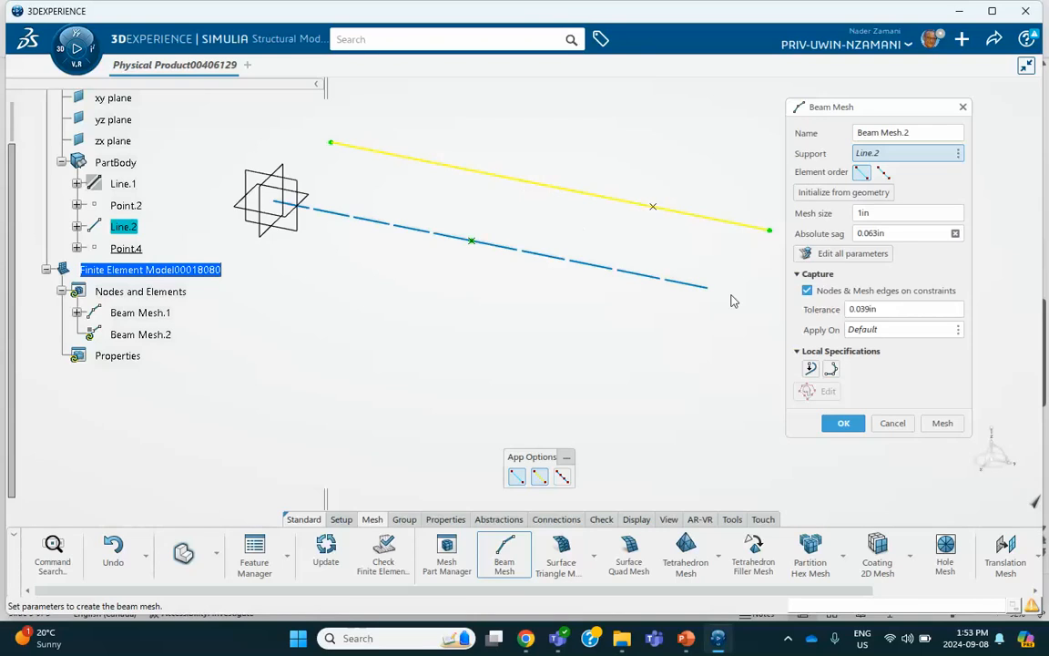
Step: Impose Point.4 on the Line.2 beam mesh with a 0.01 in tolerance and create the mesh
click(814, 372)
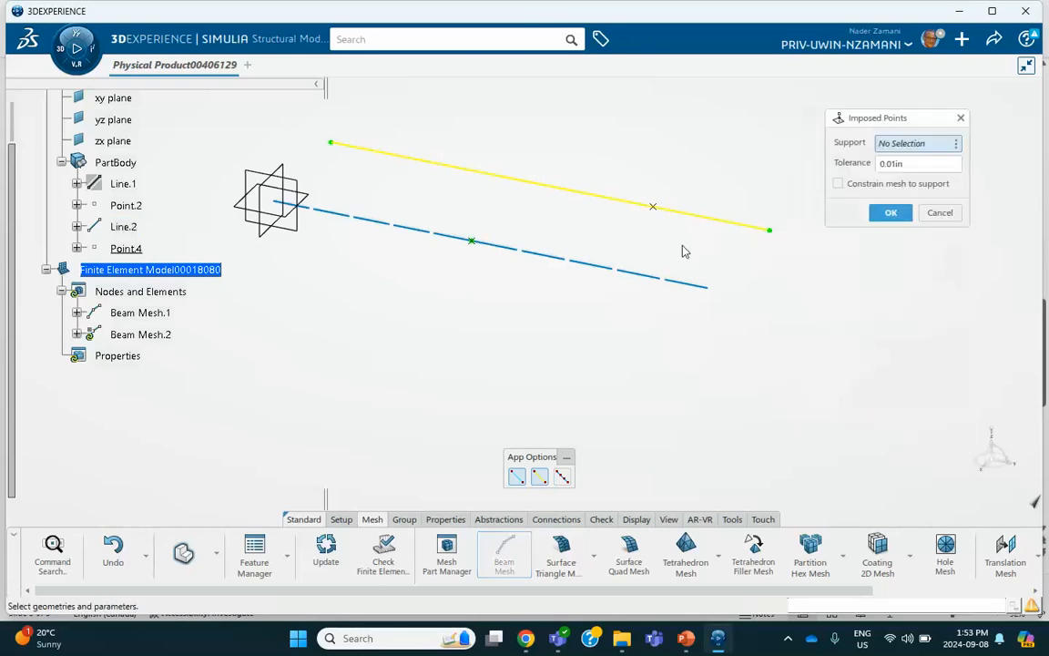
click(656, 210)
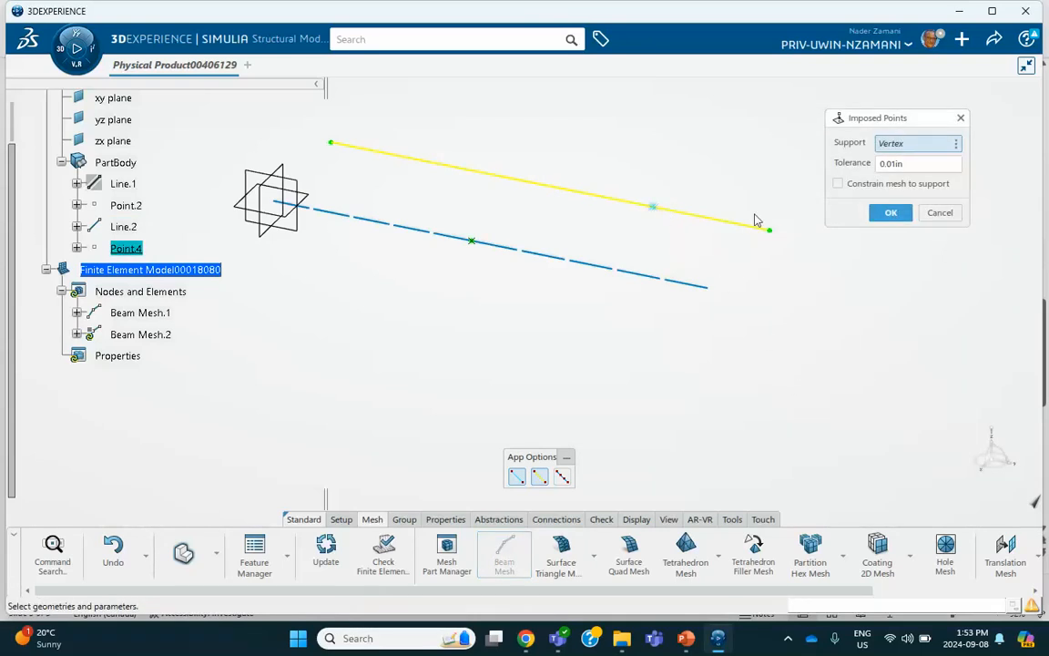
click(890, 212)
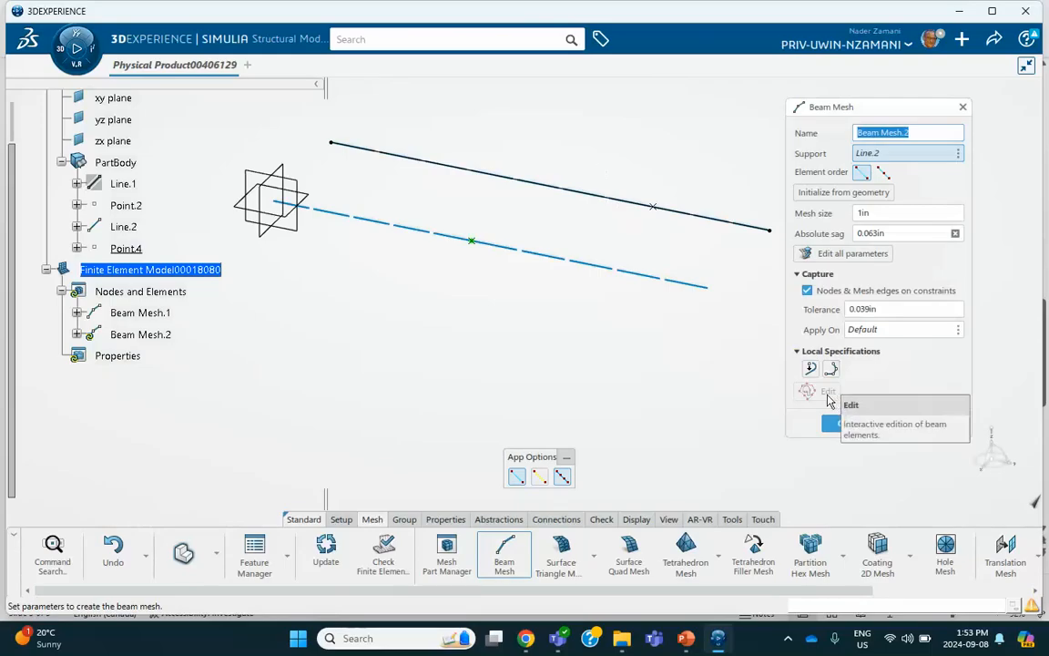
click(841, 424)
Step: Hide the Line.2 geometry beneath its beam mesh
middle_drag(674, 200, 676, 254)
right_click(703, 277)
click(745, 330)
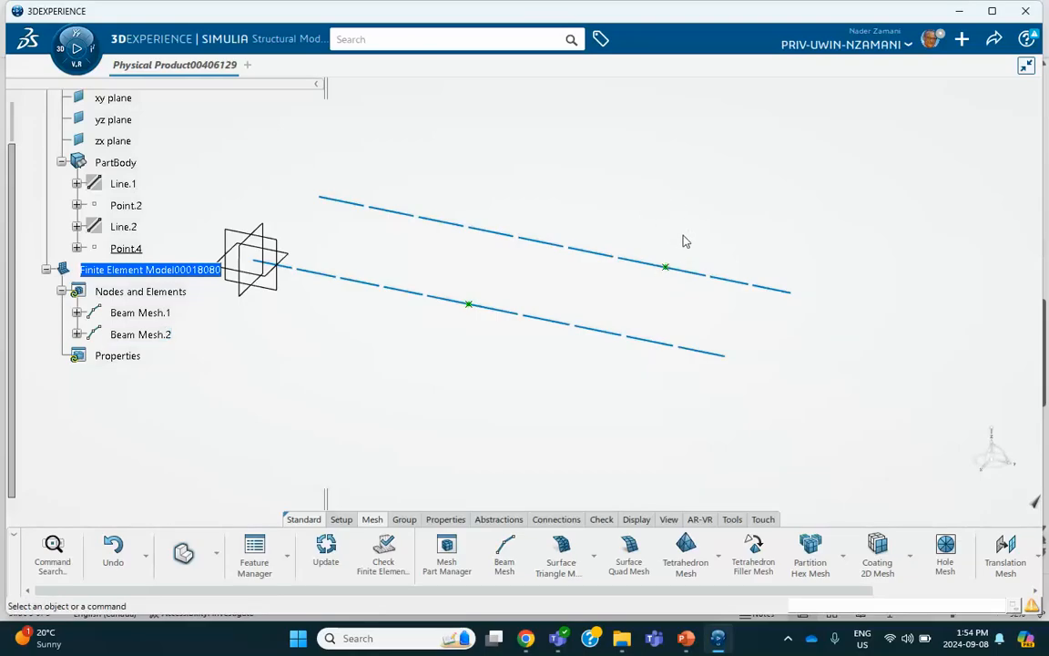
middle_drag(558, 169, 682, 155)
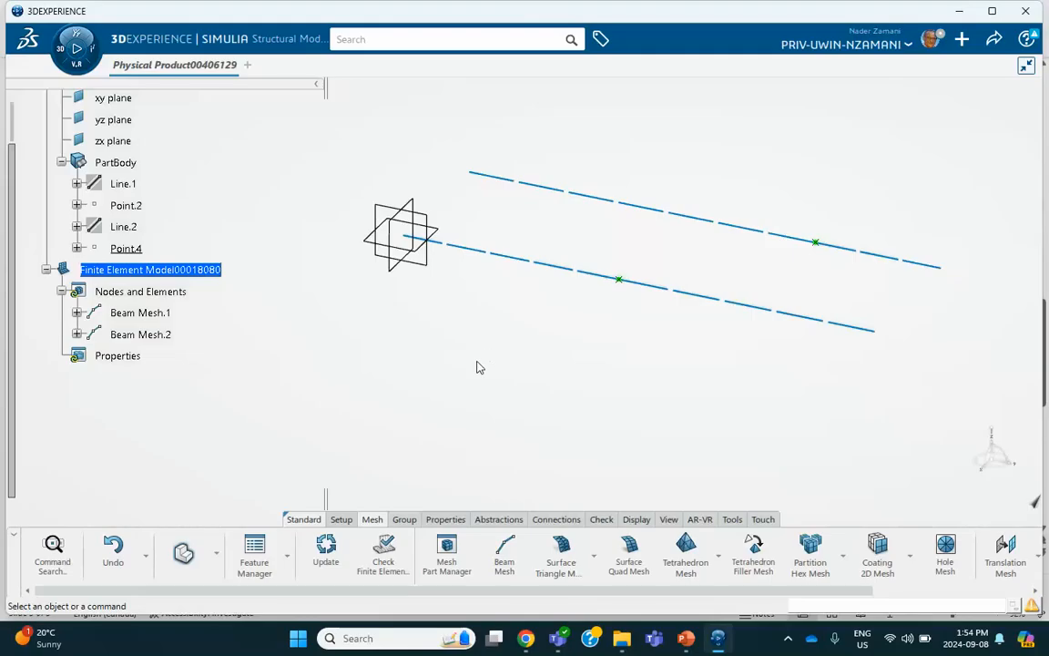
click(376, 377)
click(731, 519)
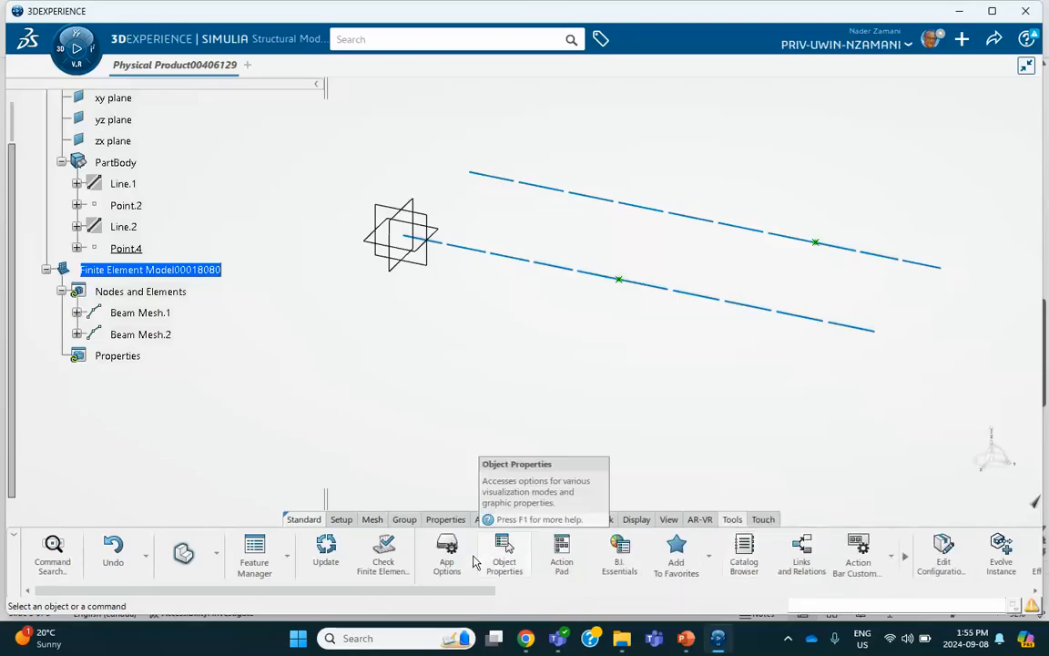
drag(459, 591, 699, 590)
Step: Activate the 3D shape in Part Design and open the Material Browser
scroll(233, 165, up, 3)
double_click(114, 181)
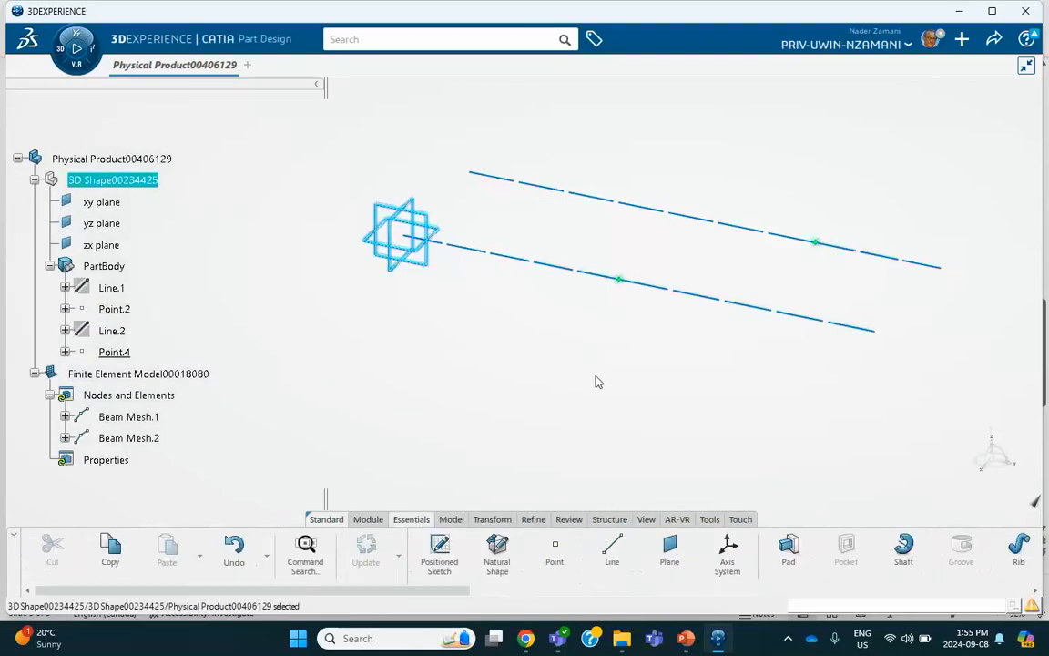
click(710, 519)
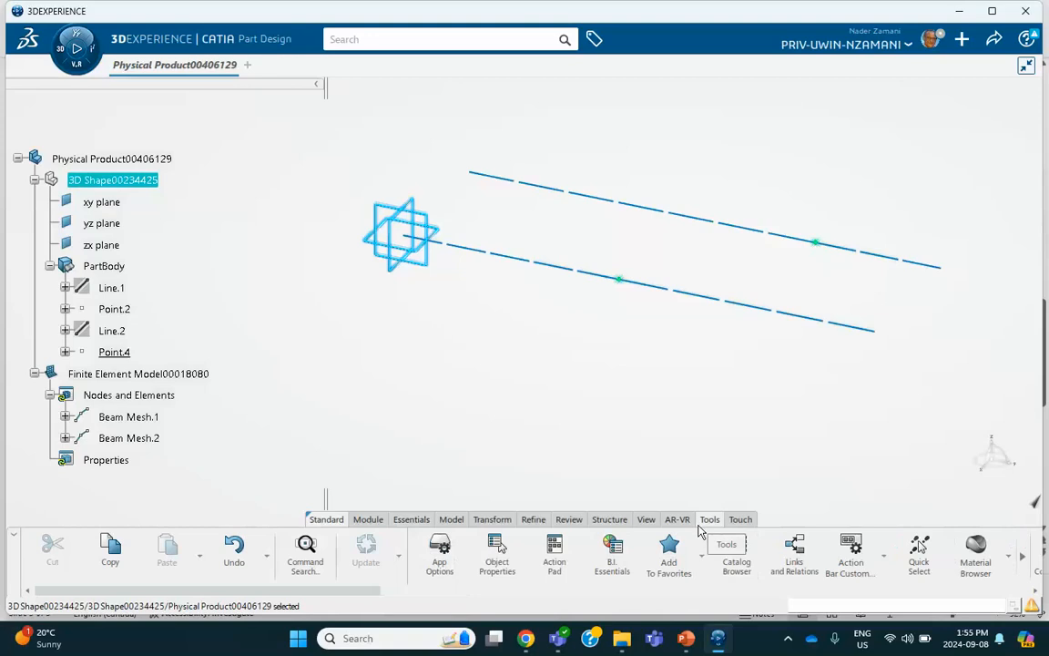
click(976, 551)
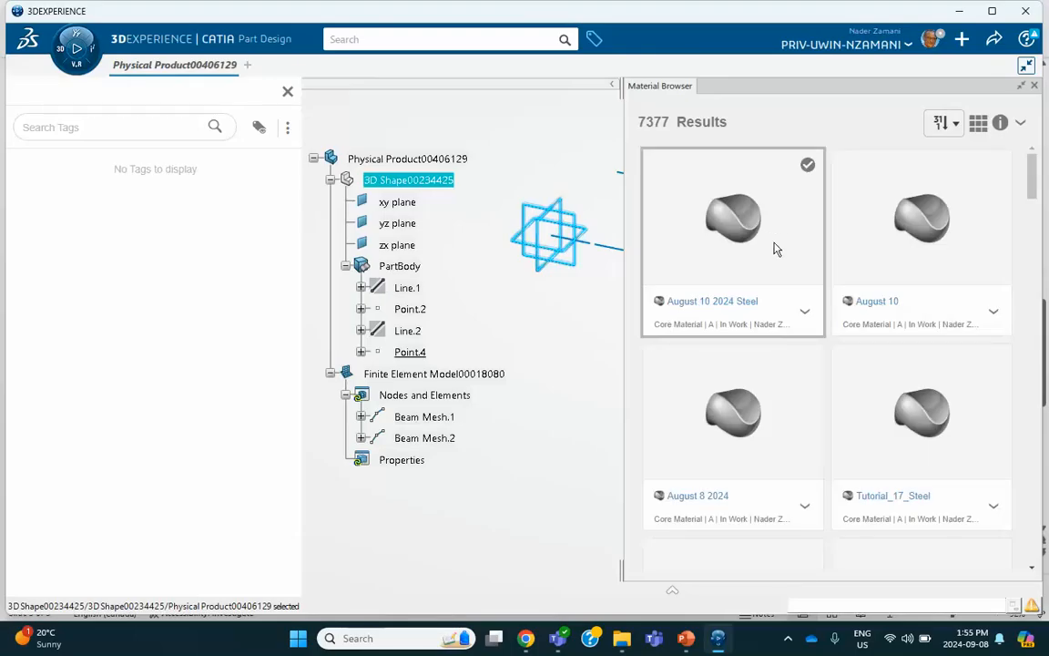
Step: Apply the August 10 2024 Steel core material to the physical product and close the Material Browser
click(807, 317)
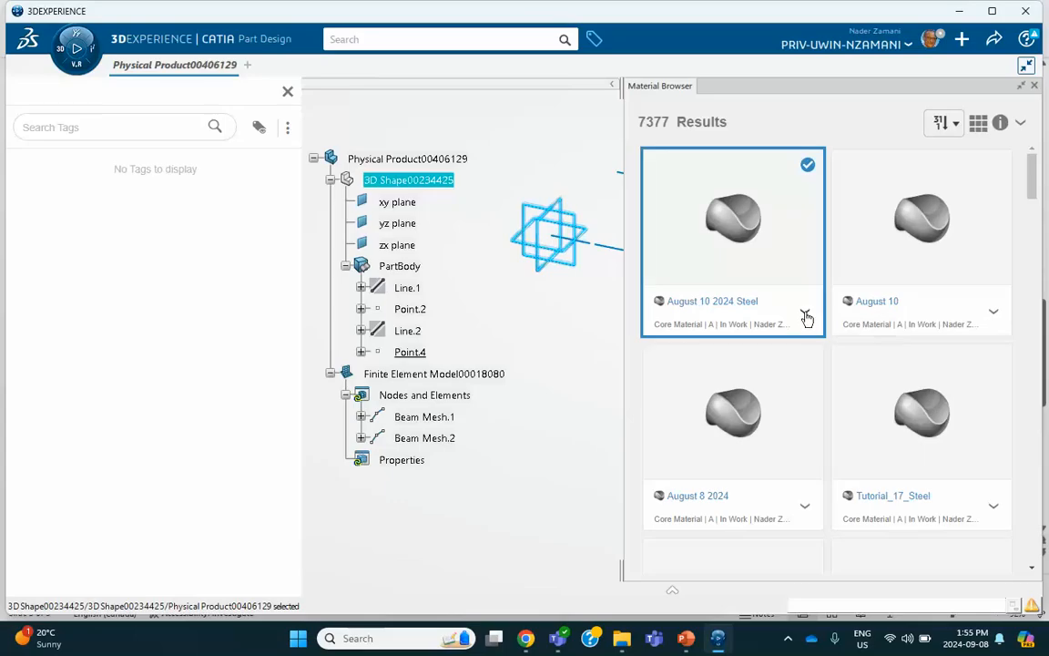
click(806, 316)
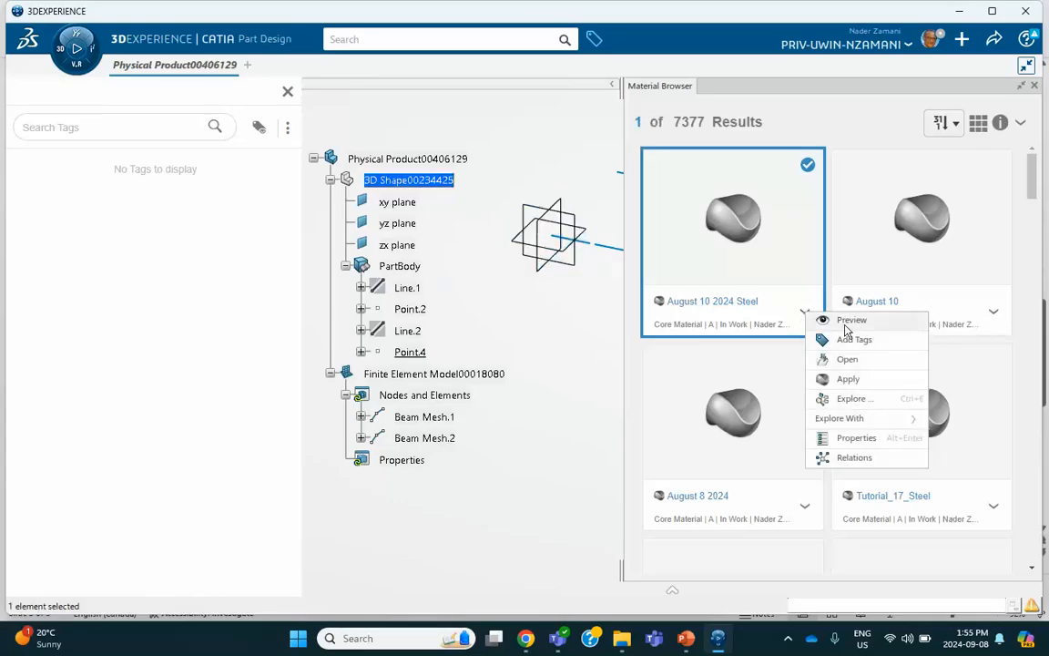
click(848, 379)
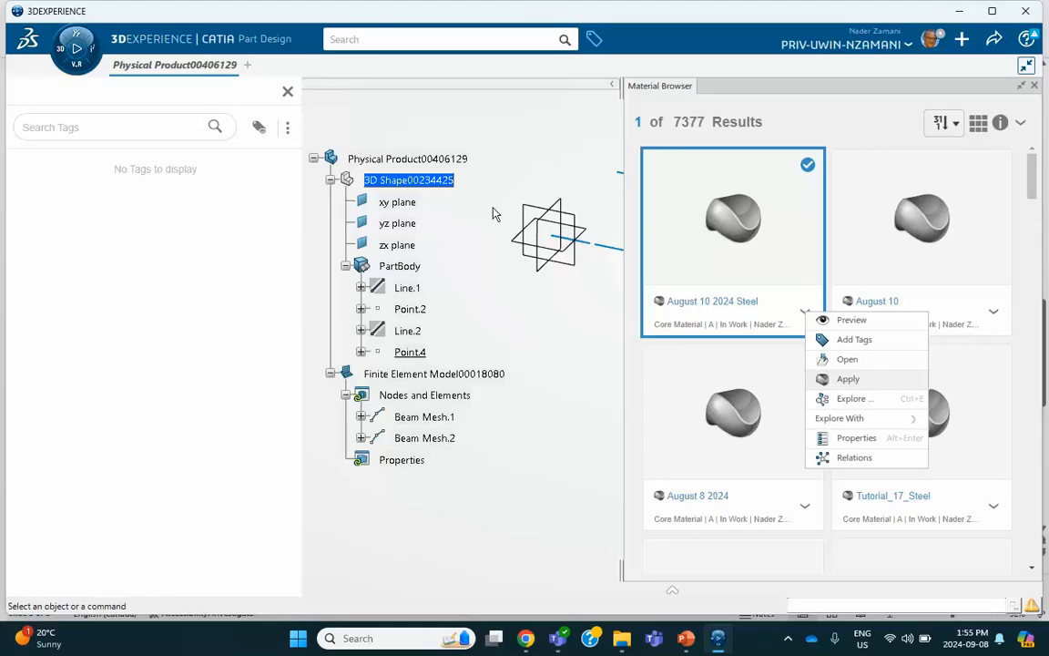
click(443, 162)
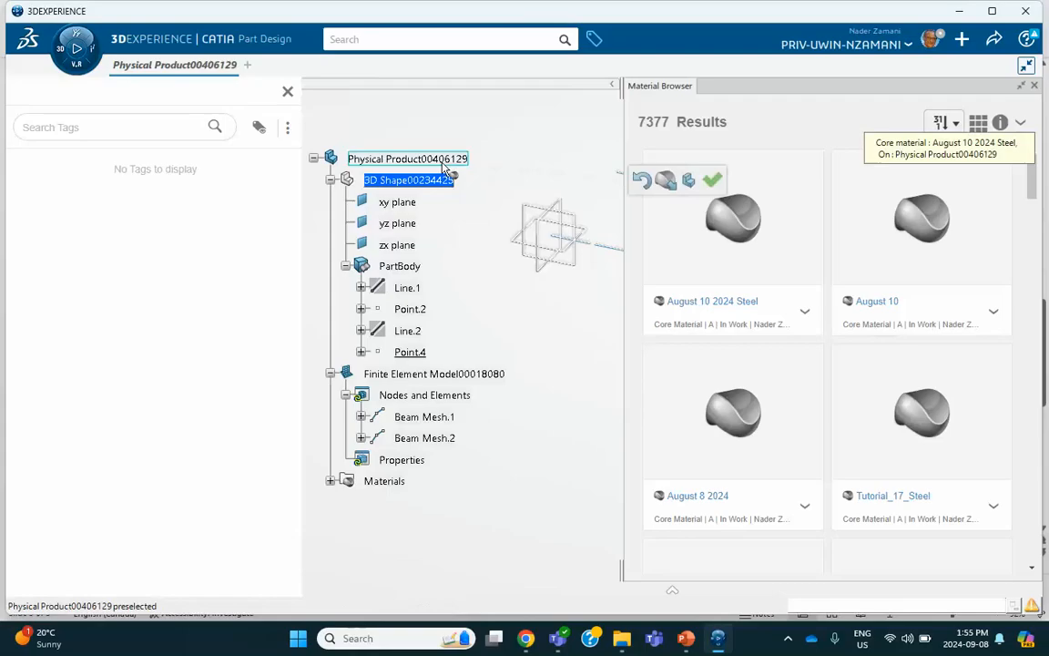
click(712, 180)
click(1034, 86)
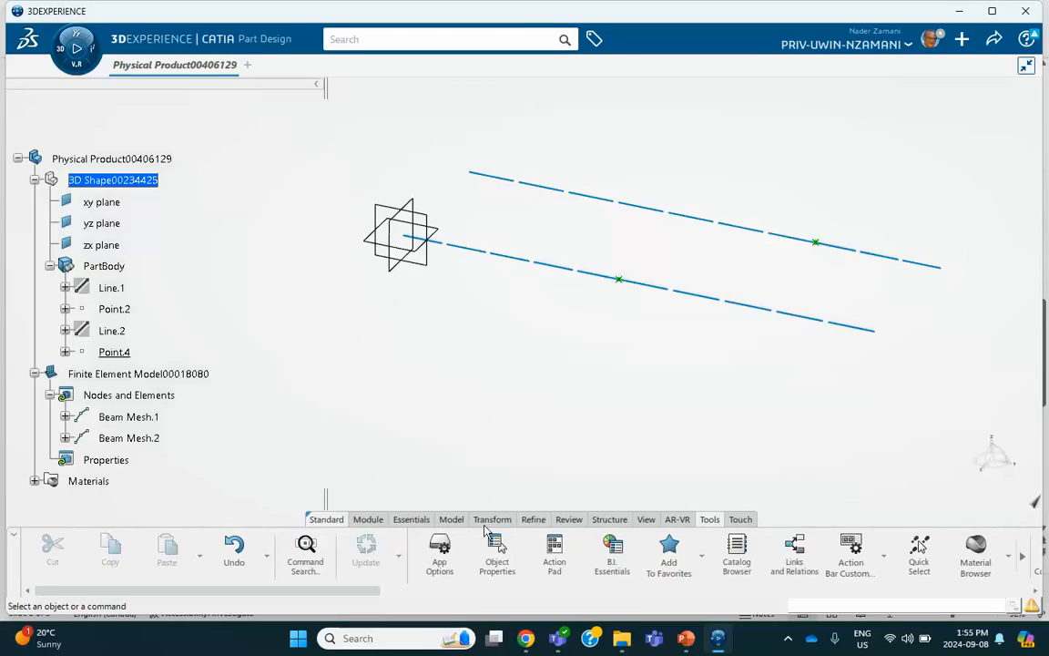
Step: Reactivate the finite element model and expand its Nodes and Elements branch
scroll(244, 345, down, 3)
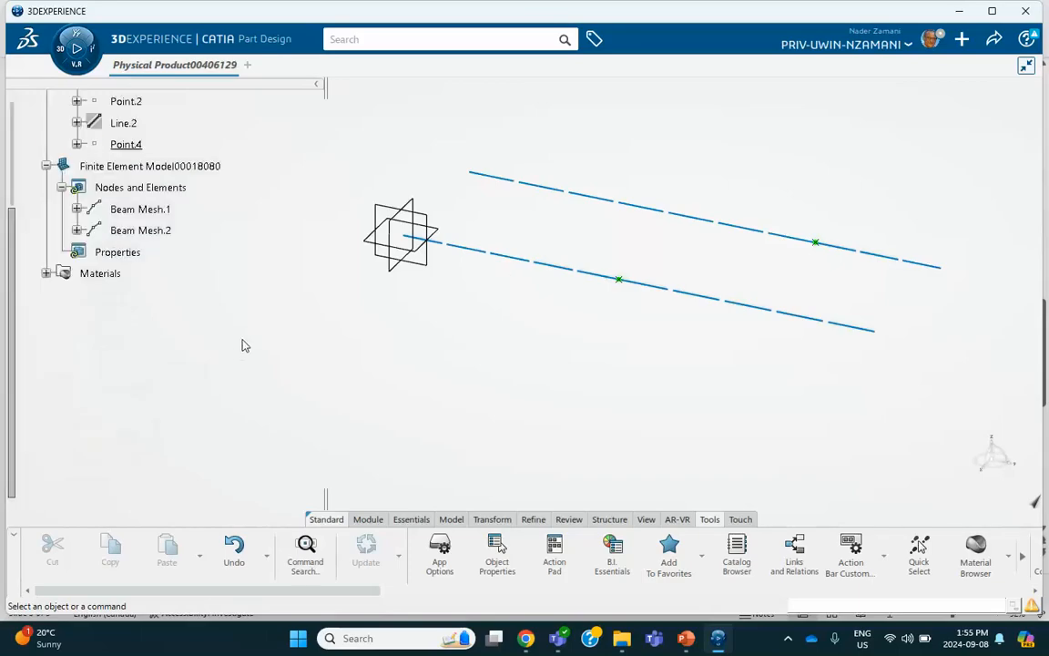
click(129, 187)
double_click(130, 188)
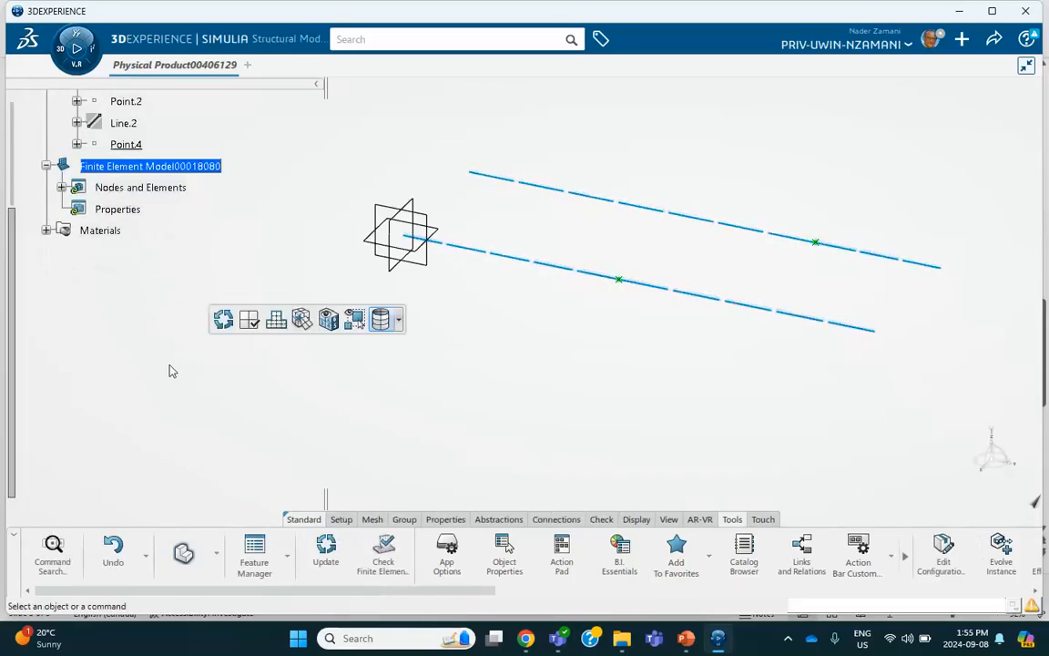
click(61, 187)
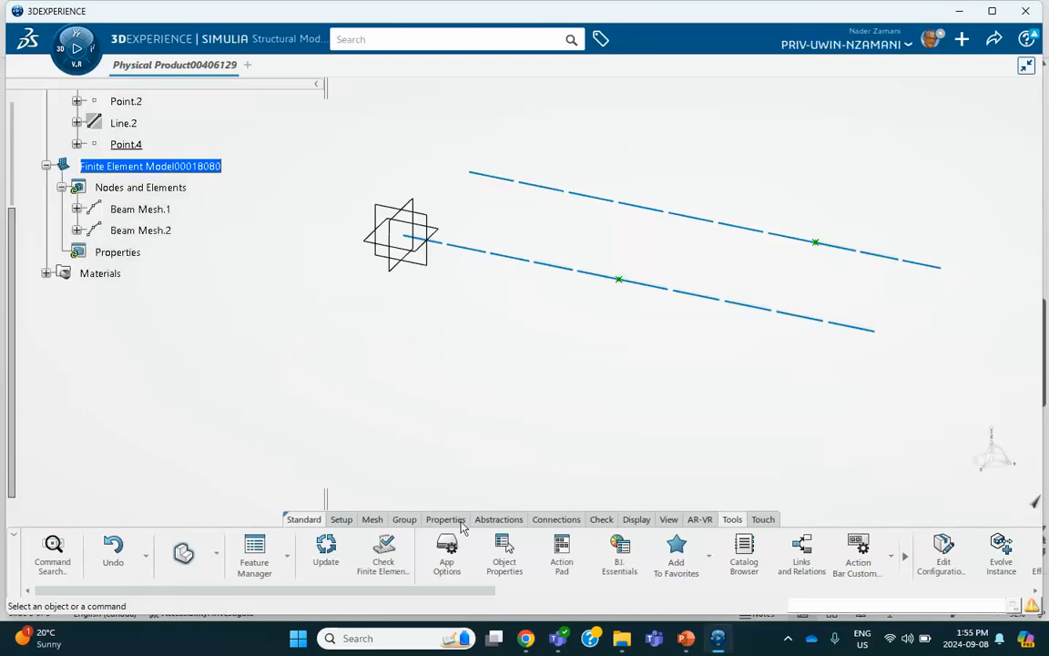
Step: Create a circular beam profile with a radius of 0.1
click(496, 524)
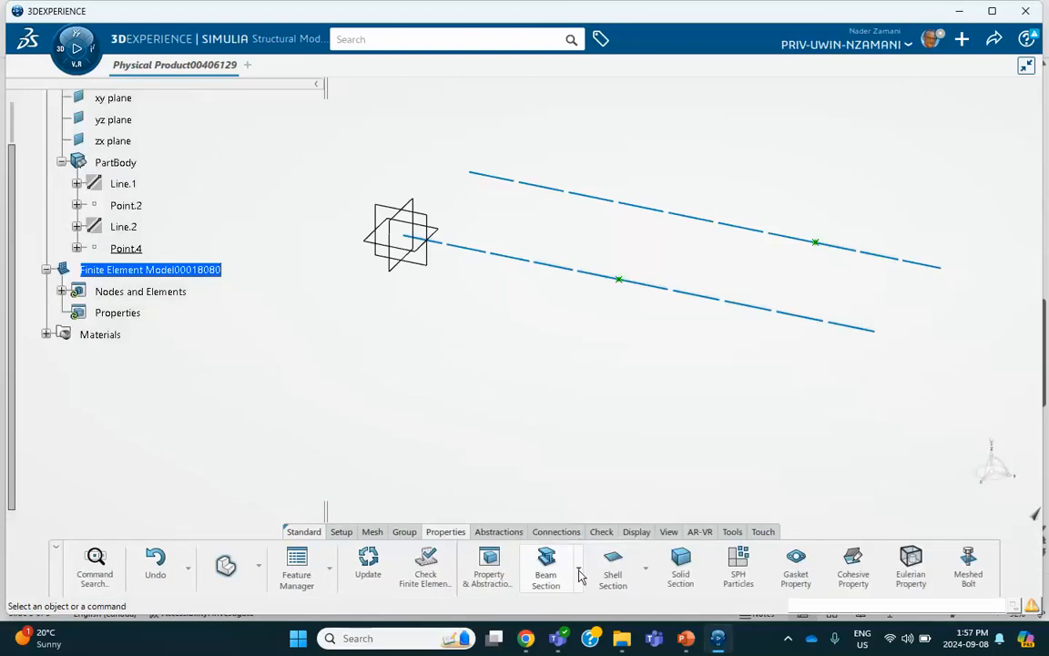
click(577, 568)
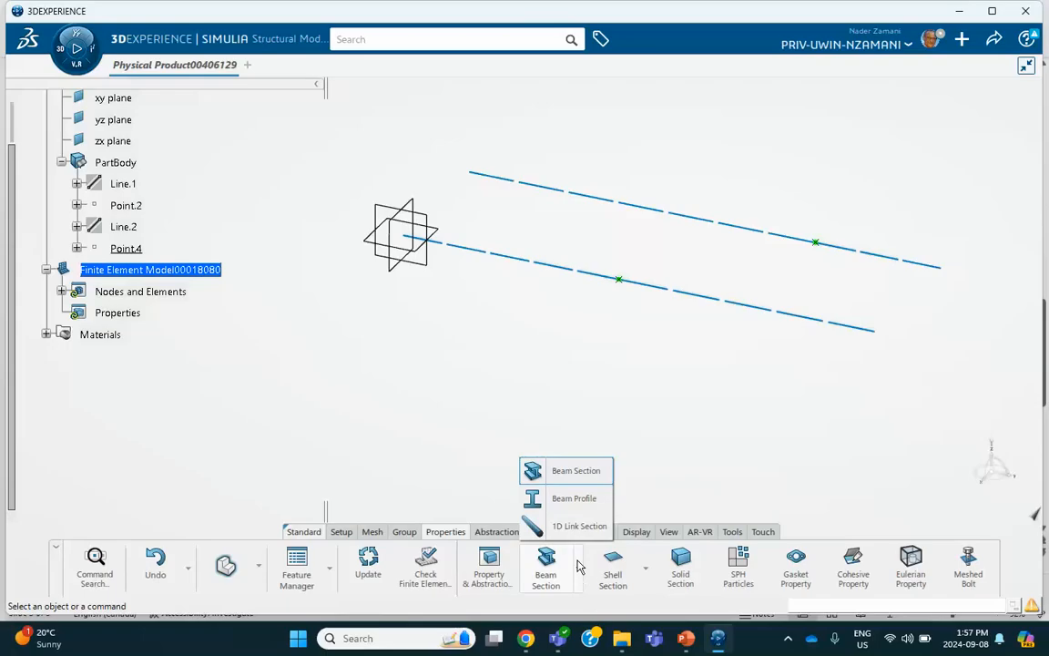
click(570, 507)
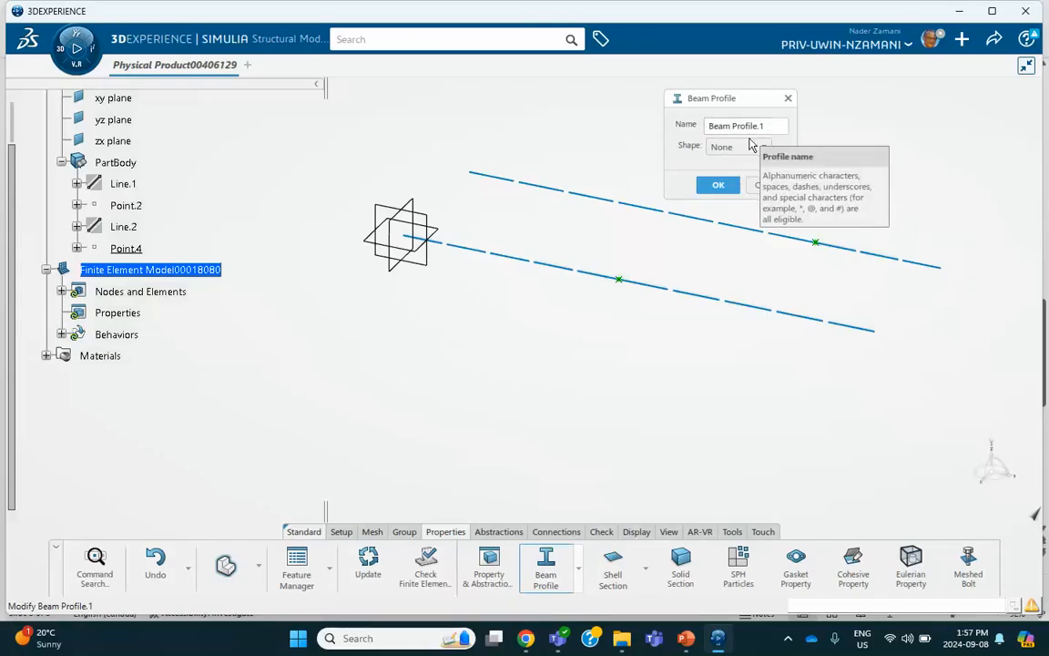
click(754, 146)
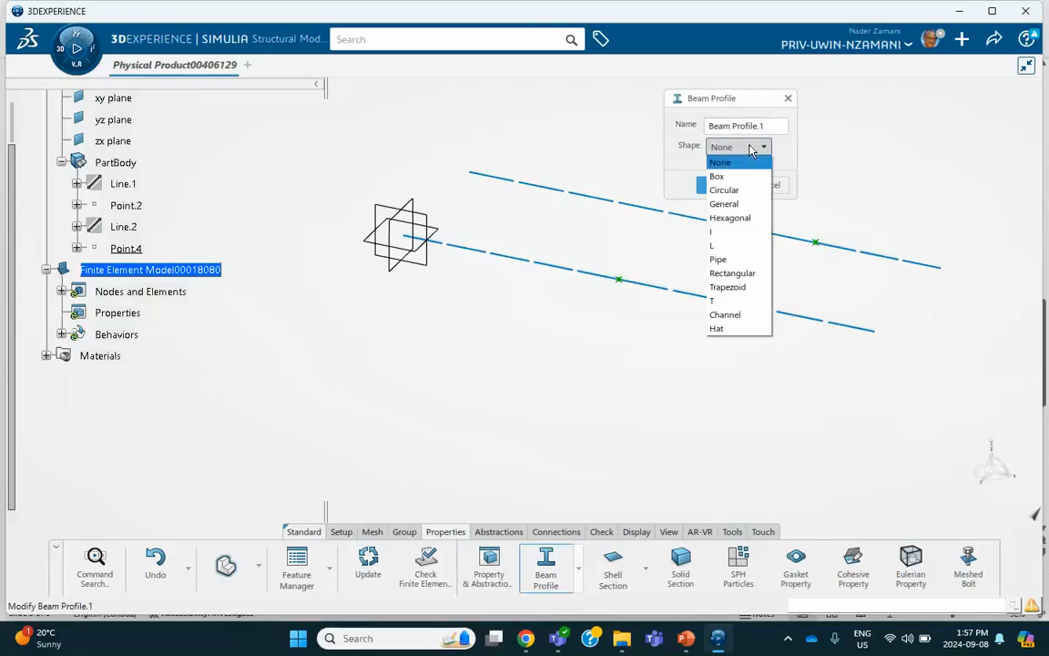
click(731, 192)
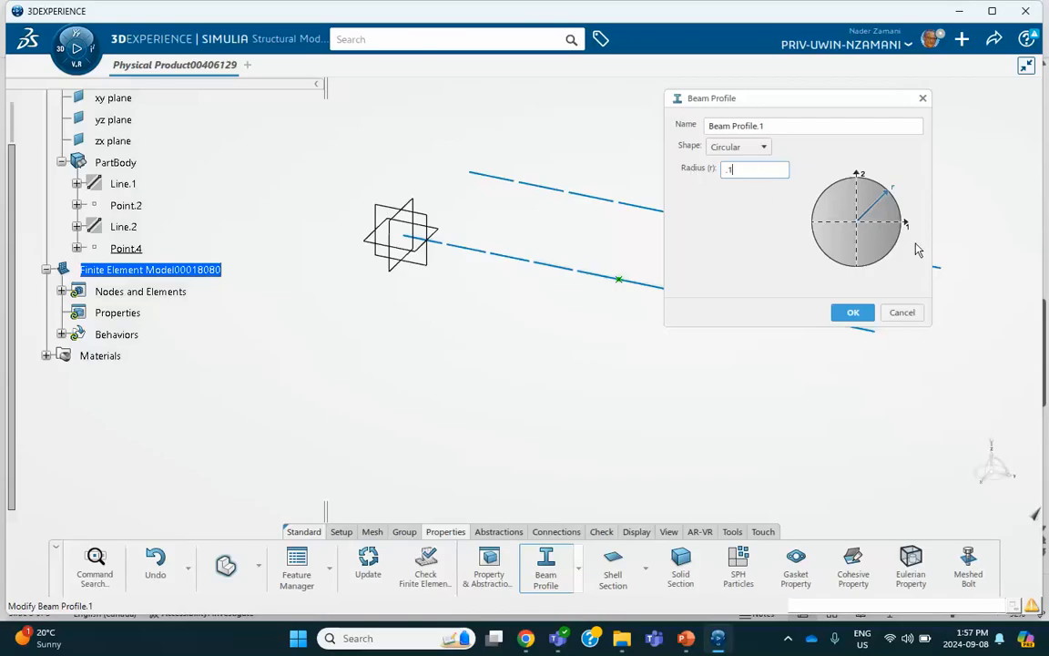
click(854, 312)
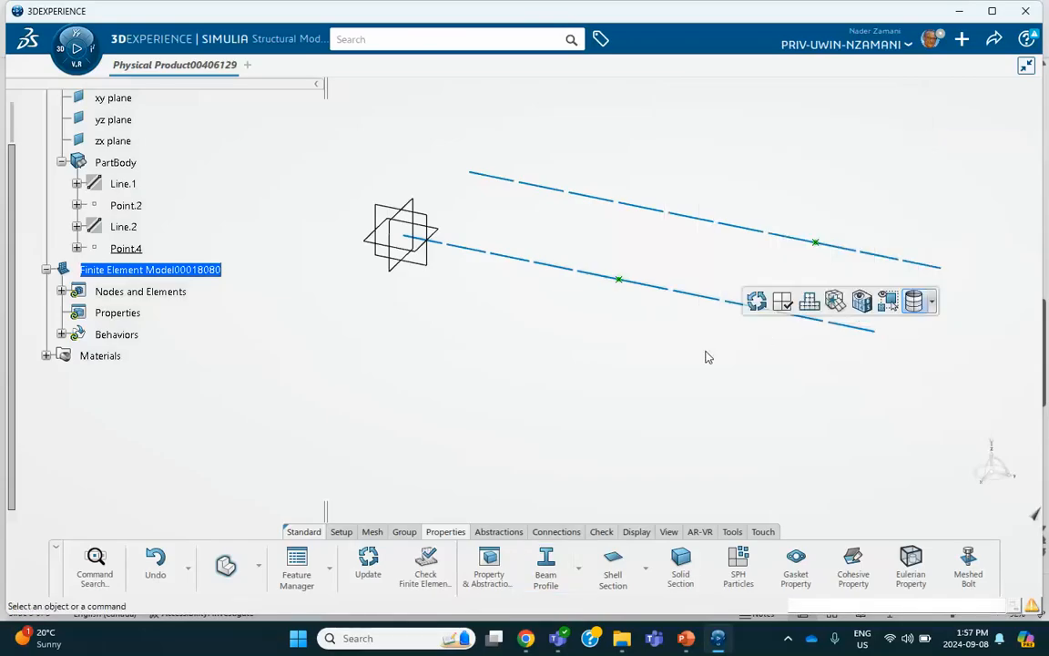
Step: Create a beam section on Line.1 and Line.2 using Beam Profile.1
click(578, 567)
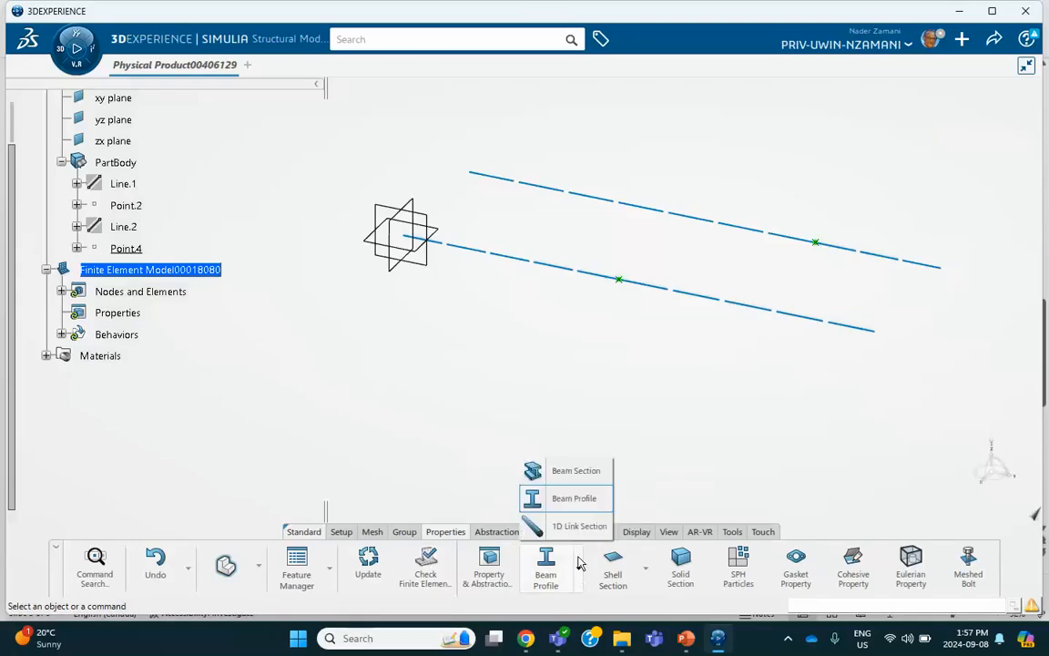
click(551, 469)
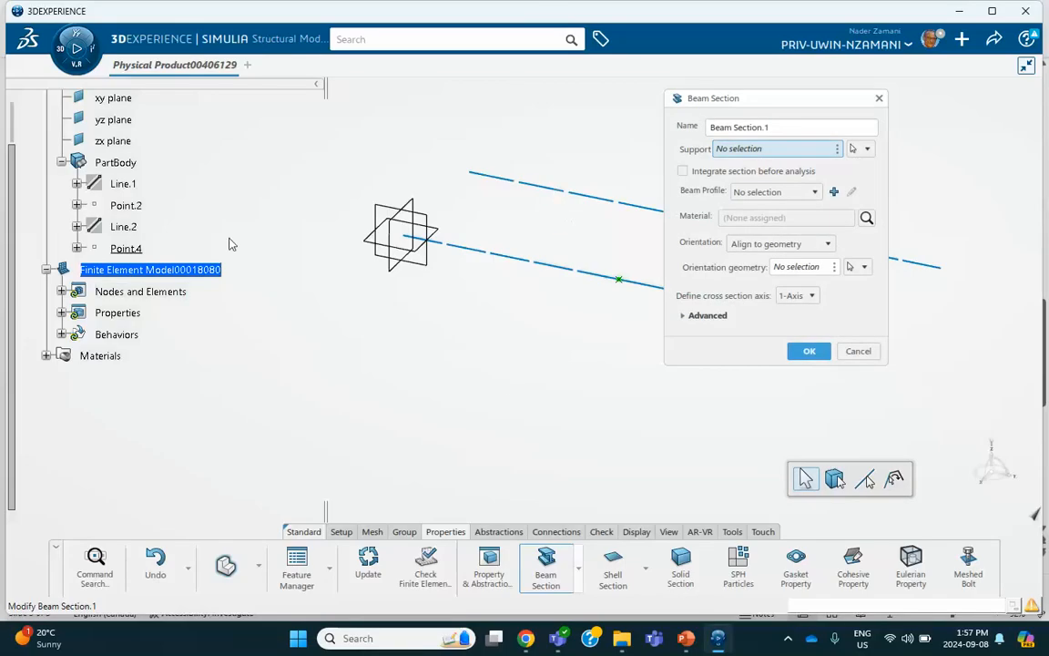
click(124, 184)
click(124, 226)
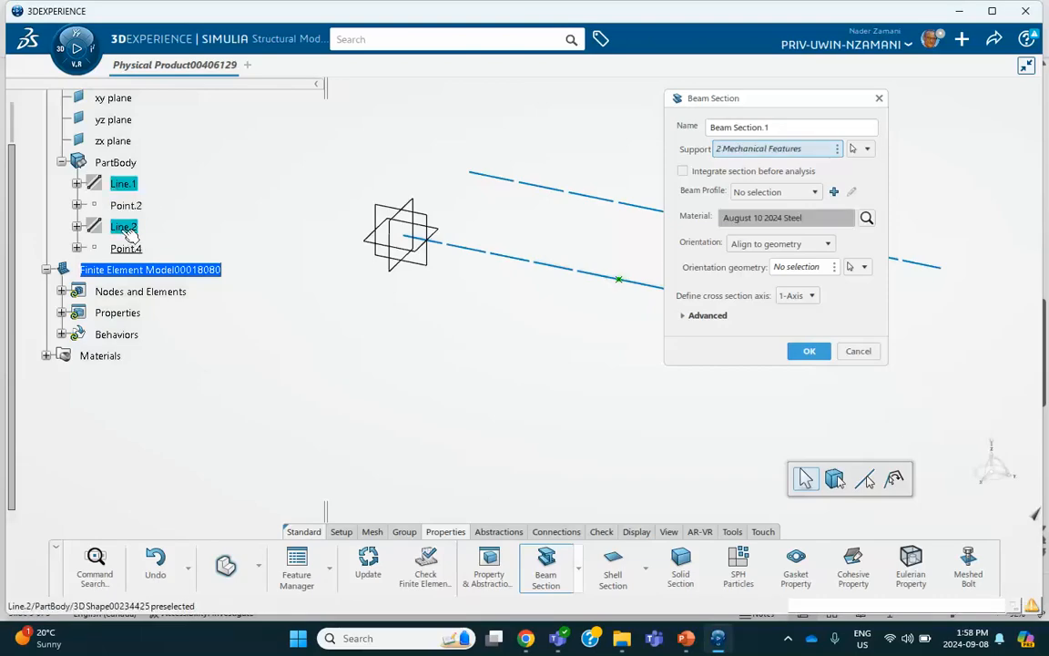
click(774, 192)
click(769, 208)
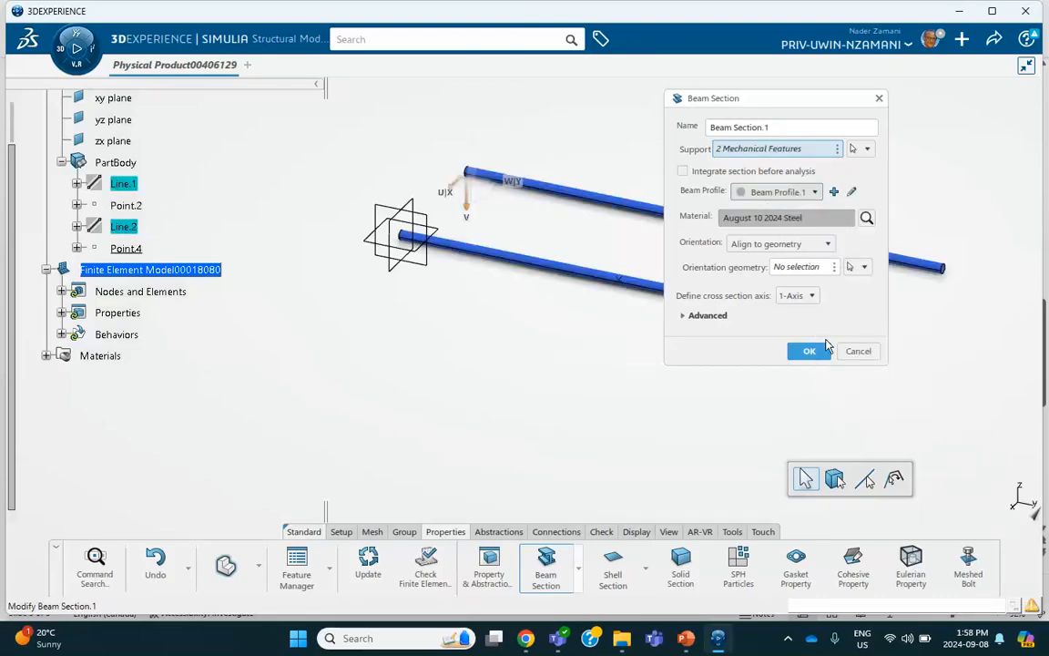
middle_drag(614, 257, 488, 292)
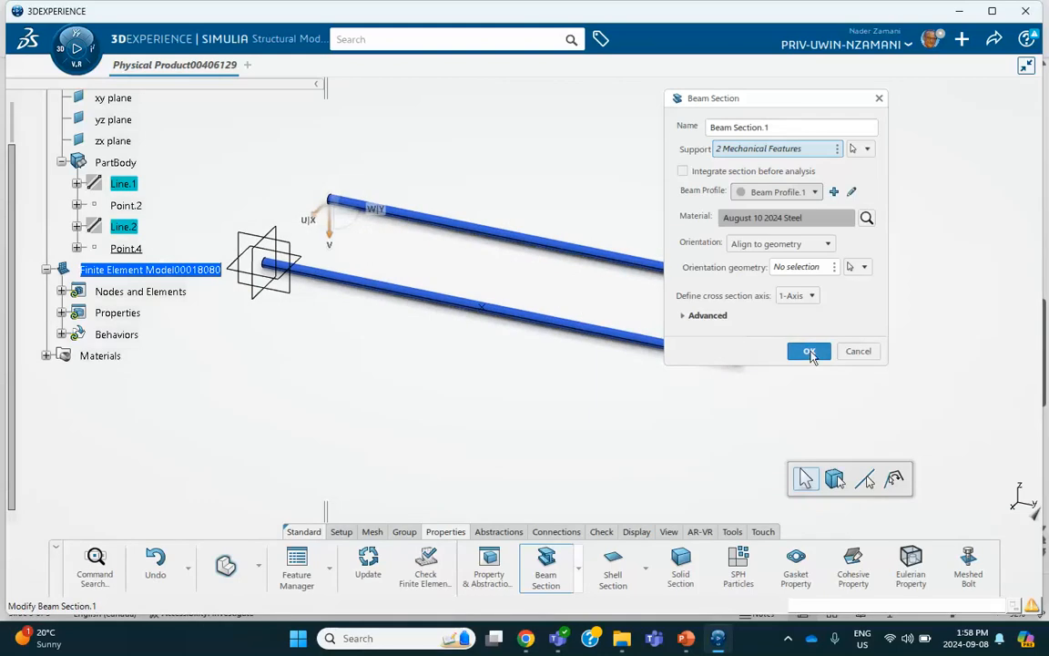
click(808, 351)
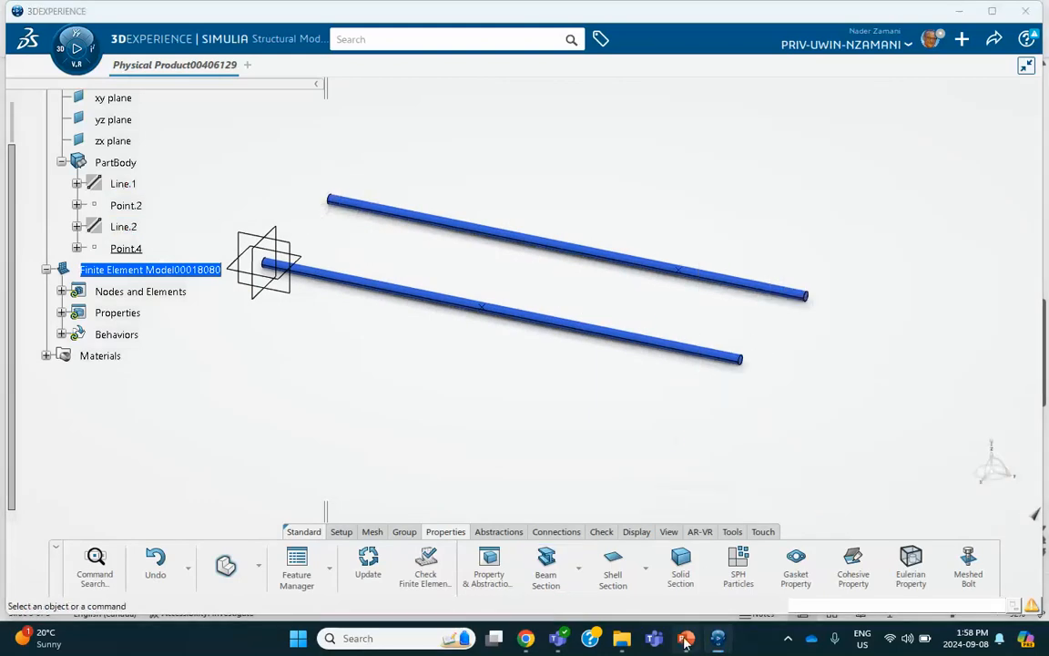
Step: Switch to PowerPoint to check the slide on displaying beam cross sections, and return to 3DEXPERIENCE
key(alt+Tab)
click(50, 177)
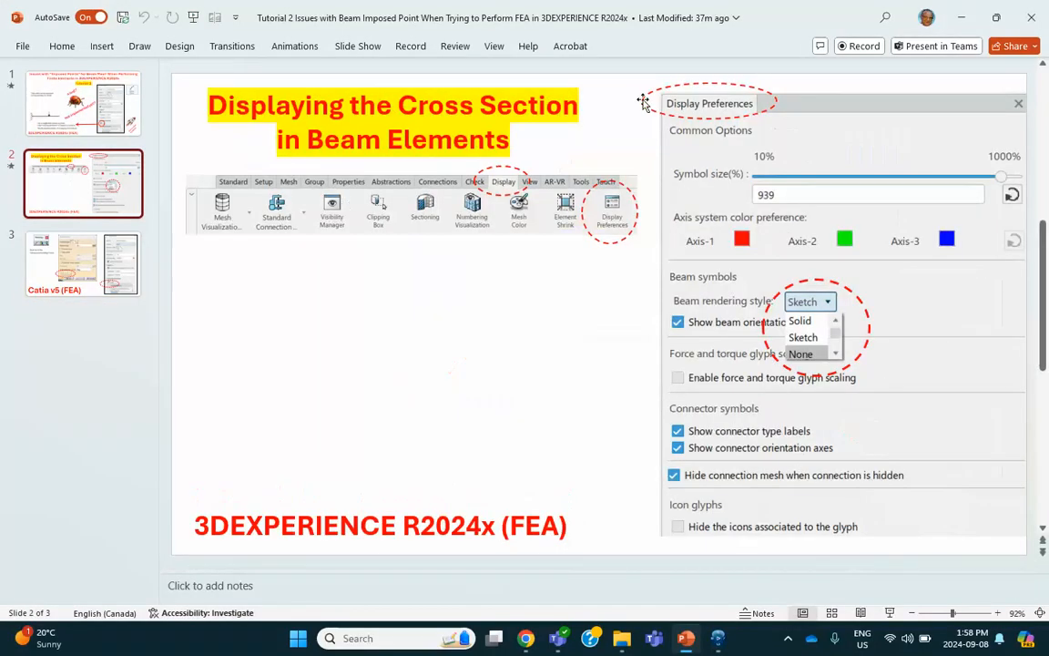
key(alt+Tab)
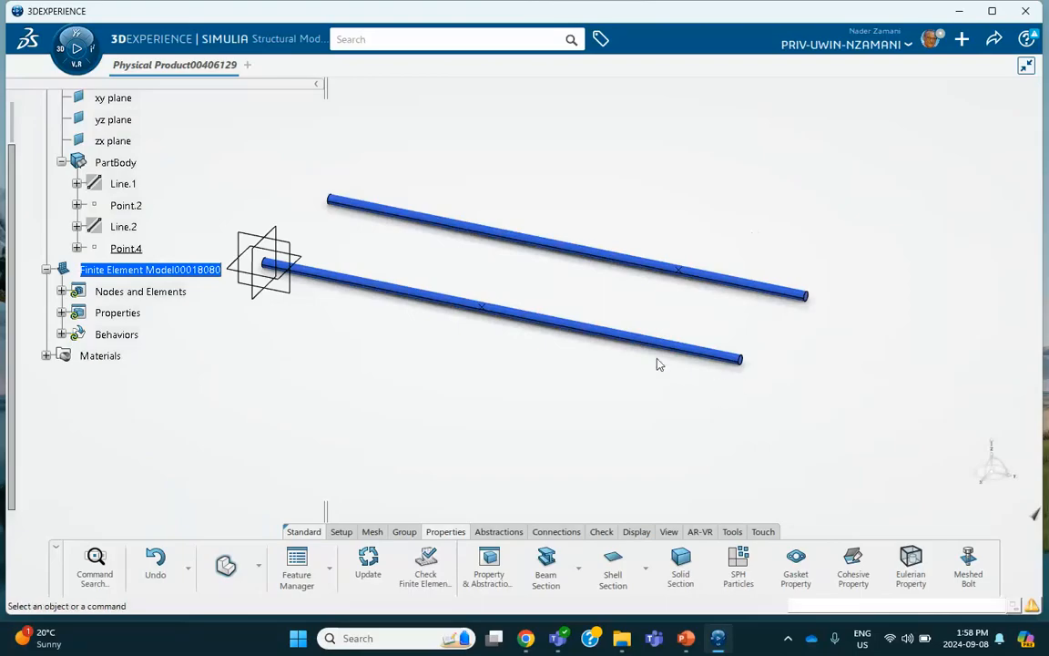
middle_drag(778, 337, 716, 304)
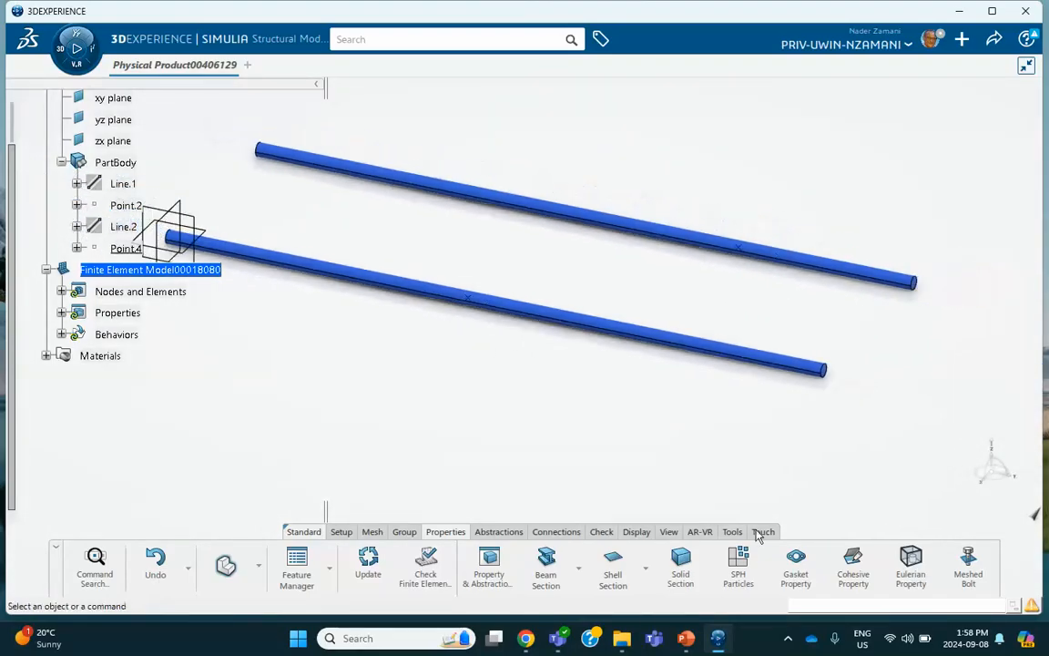
Step: Compare the Sketch and None beam rendering styles in Display Preferences, settle on Sketch and close the preferences
click(636, 531)
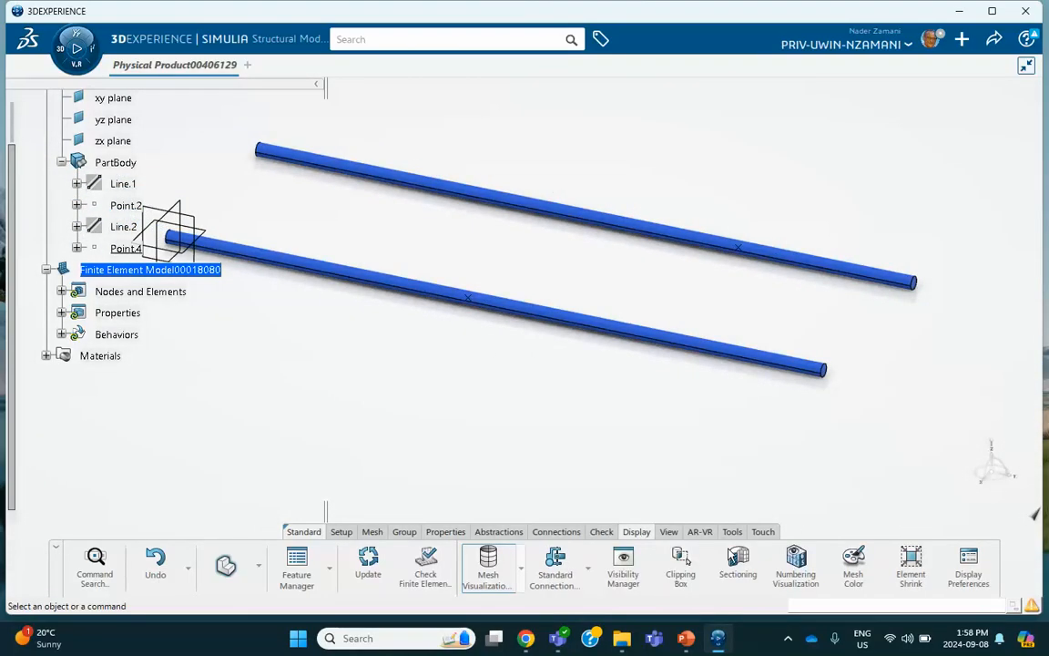
click(971, 566)
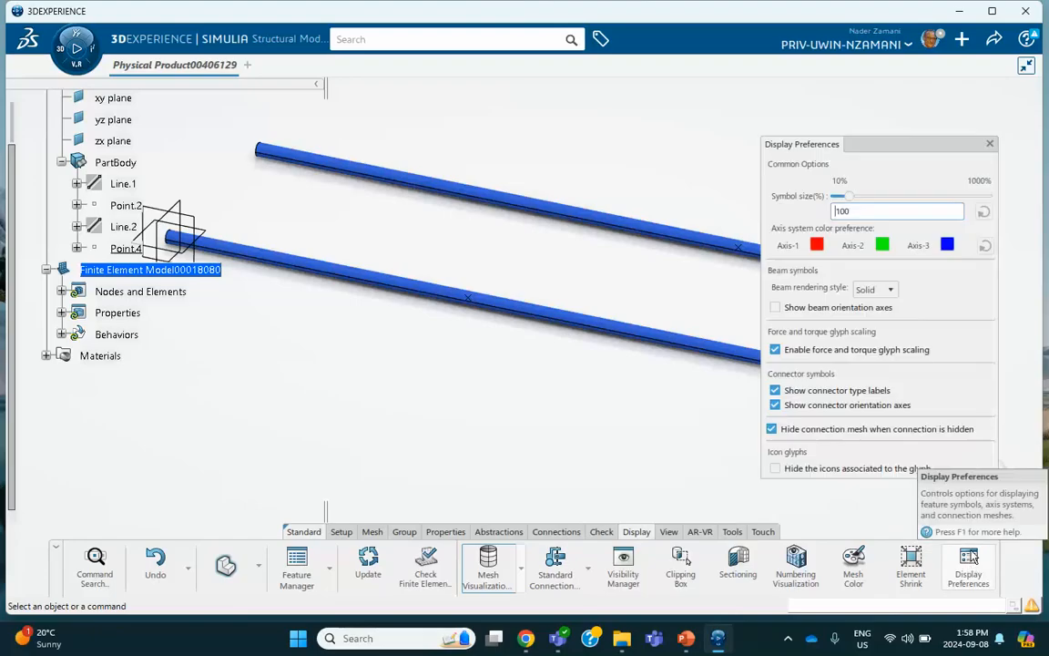
click(883, 291)
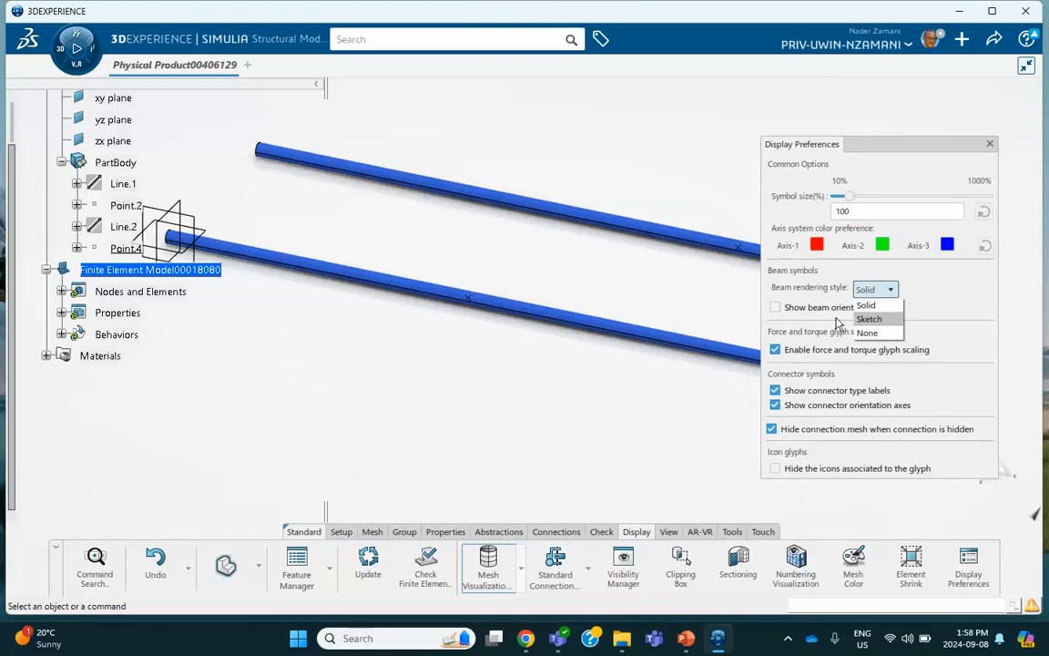
click(863, 319)
click(873, 290)
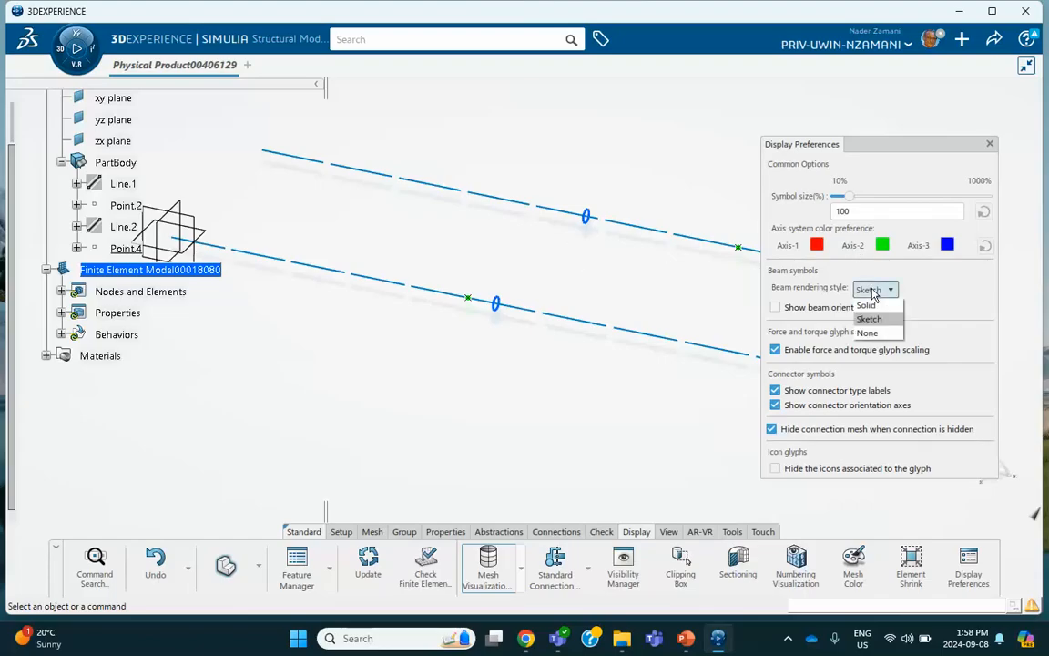
click(867, 332)
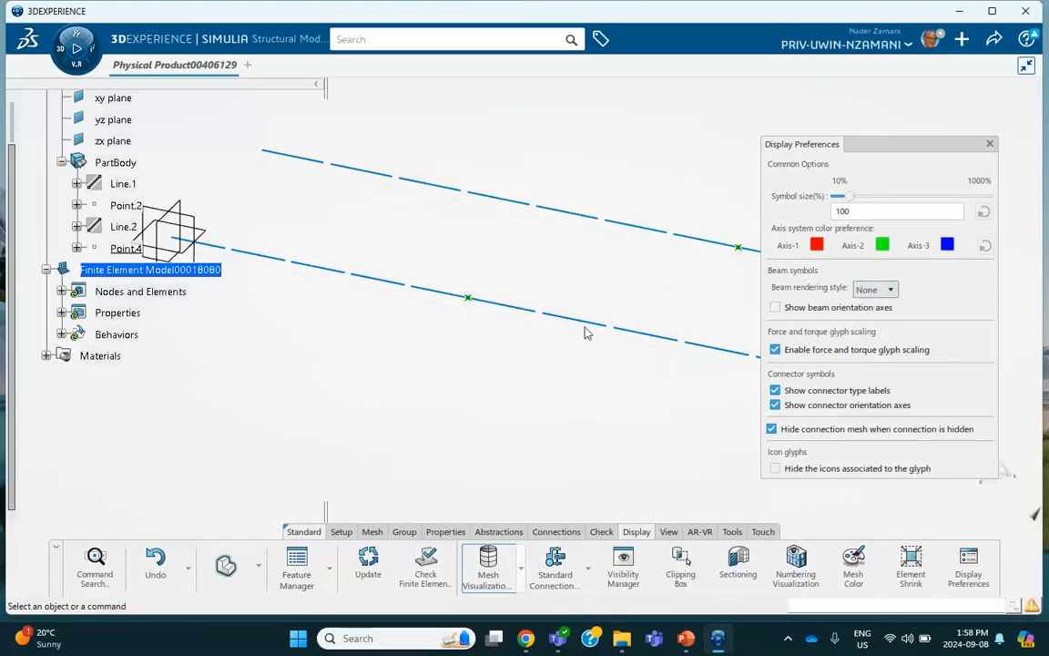
click(874, 290)
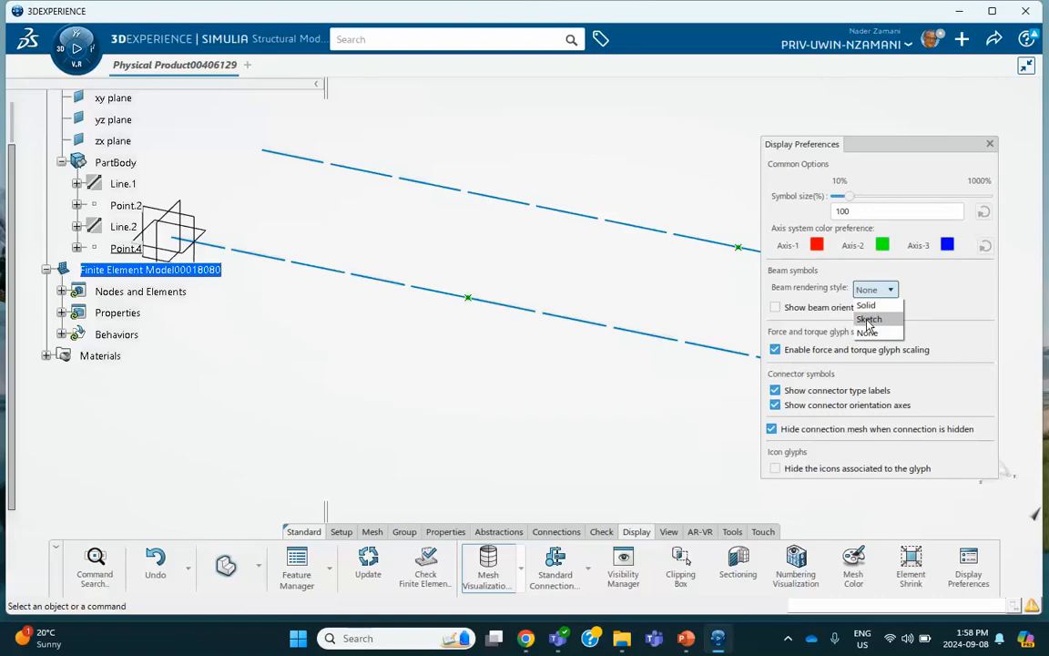
click(868, 320)
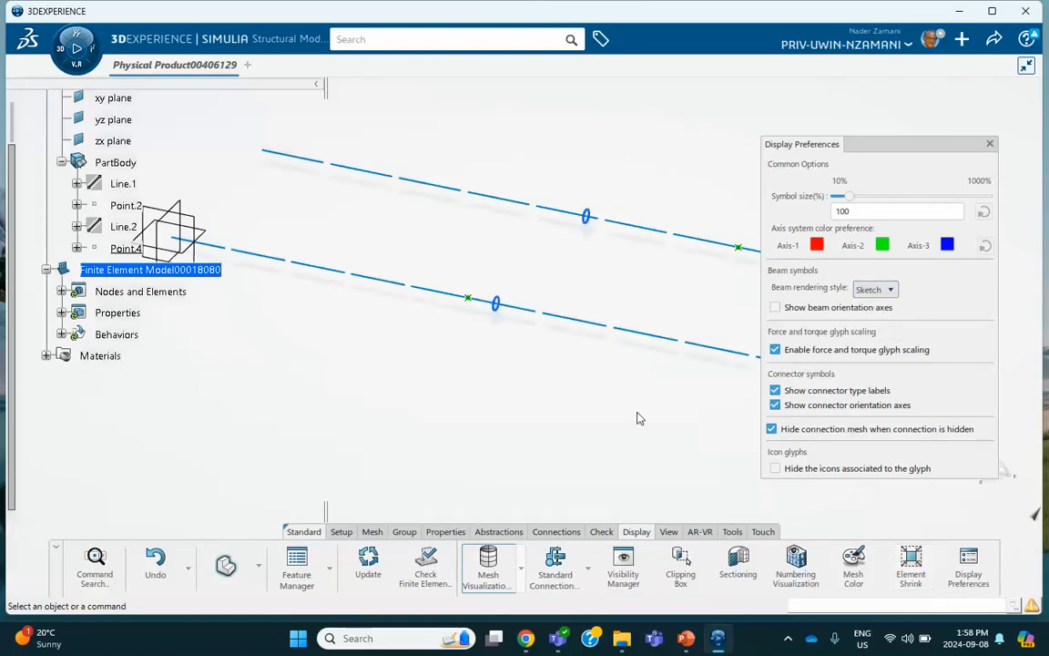
click(990, 144)
middle_drag(680, 136, 784, 146)
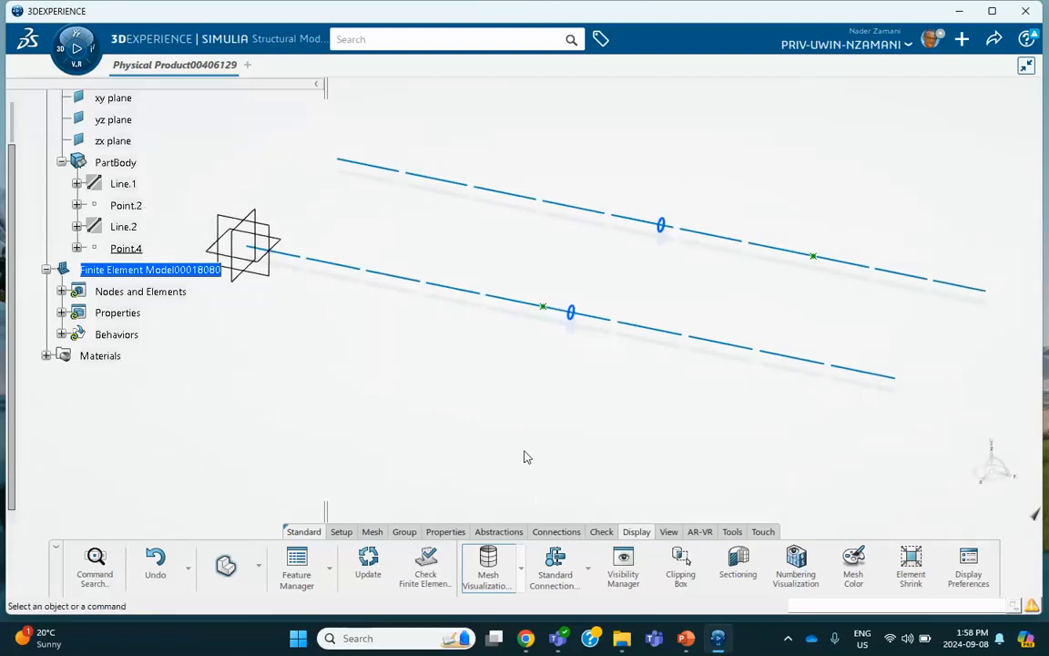
Step: Open Structural Scenario Creation and initialize a structural physics simulation with the existing finite element model
click(62, 58)
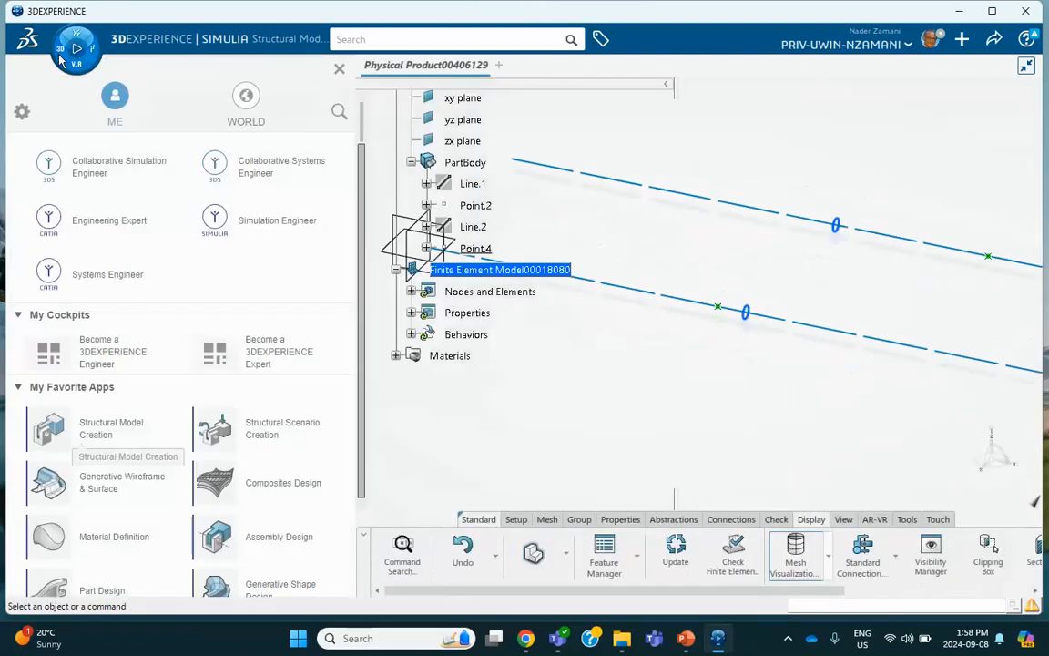
scroll(238, 410, down, 1)
click(248, 371)
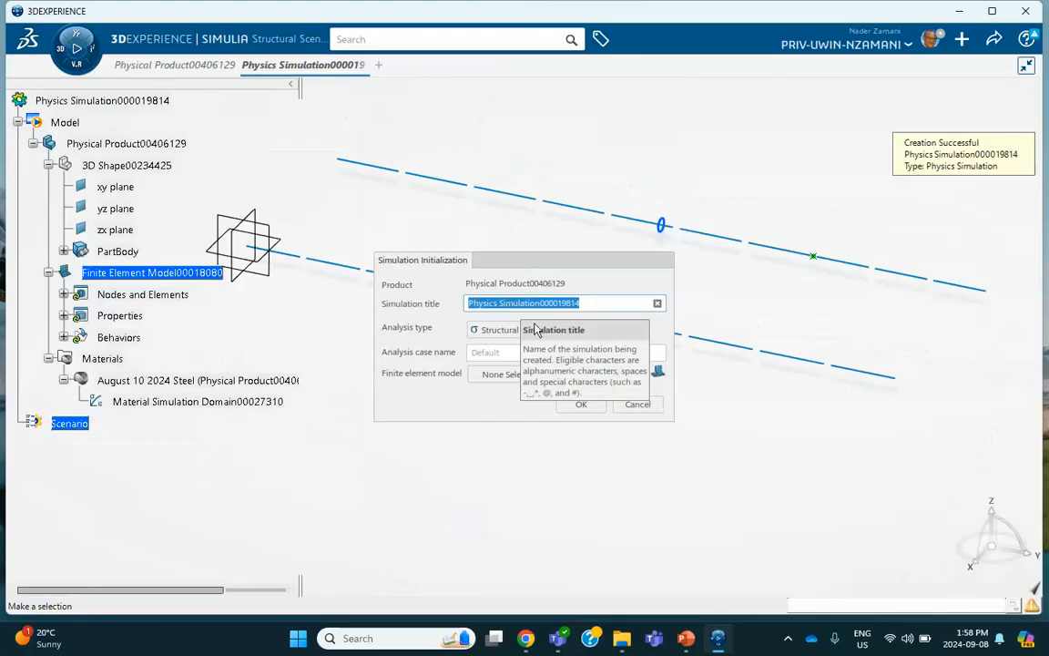
click(547, 376)
click(533, 402)
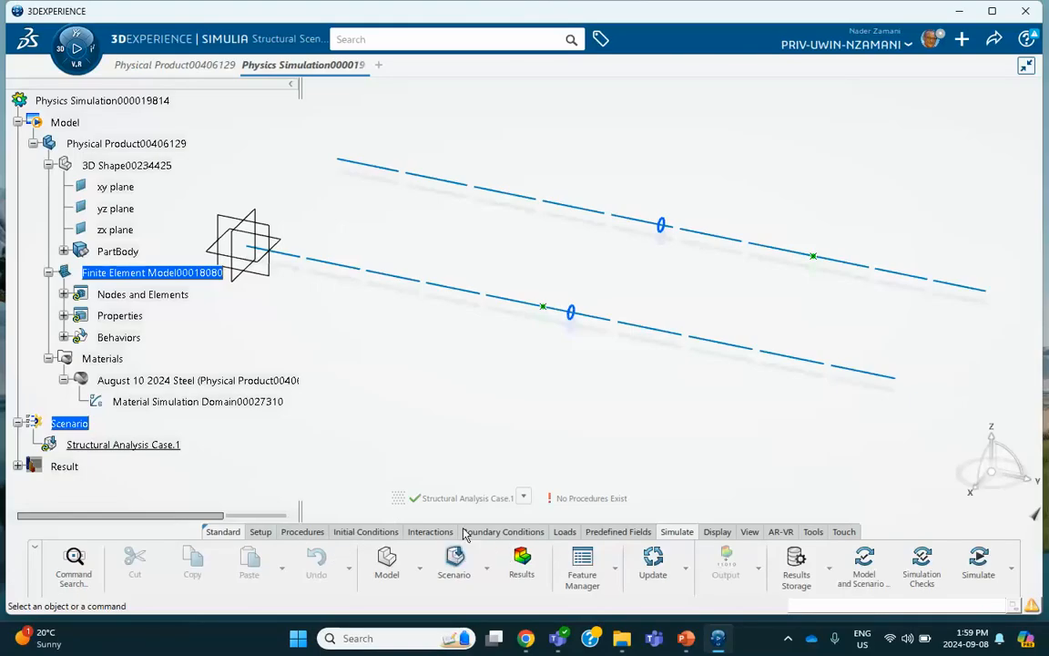
Step: Add a Static Step to the structural analysis case with geometric nonlinearity excluded
click(301, 532)
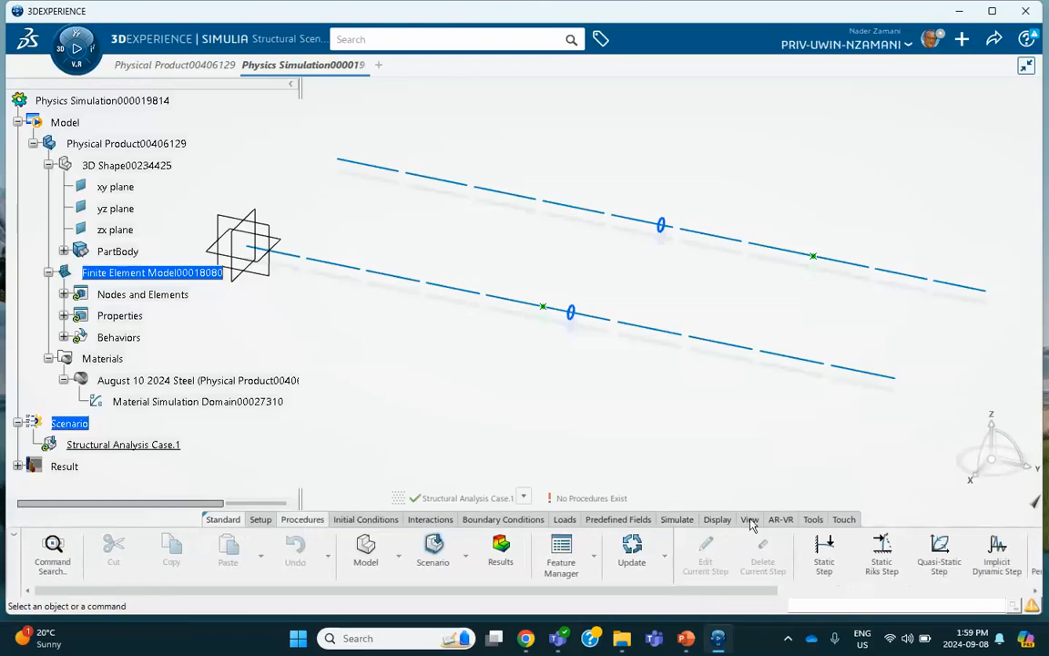
click(823, 553)
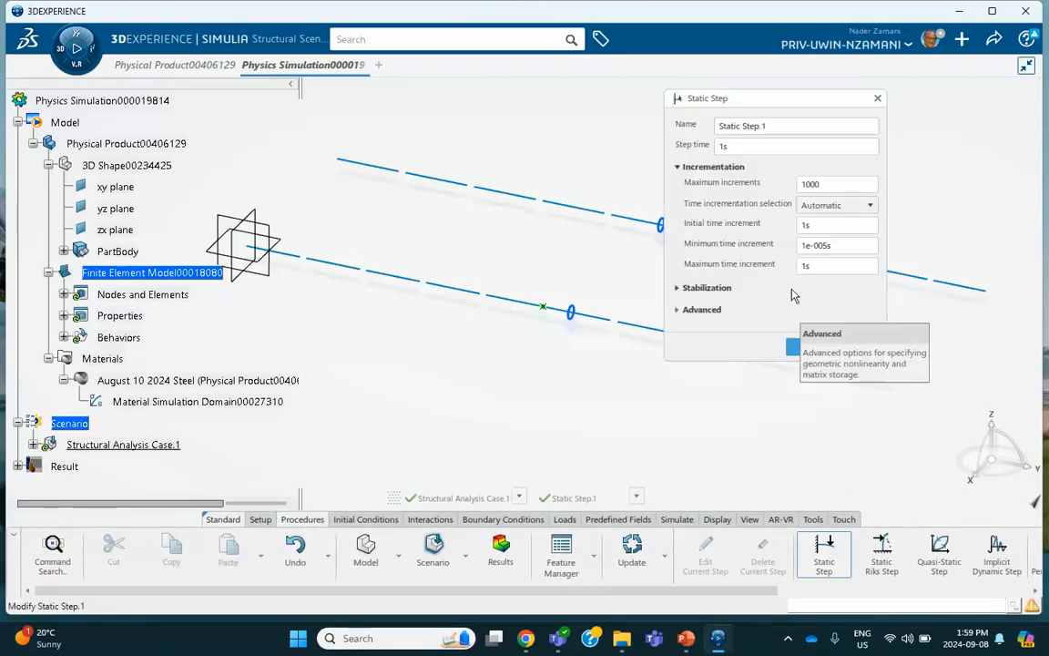
click(678, 310)
click(687, 326)
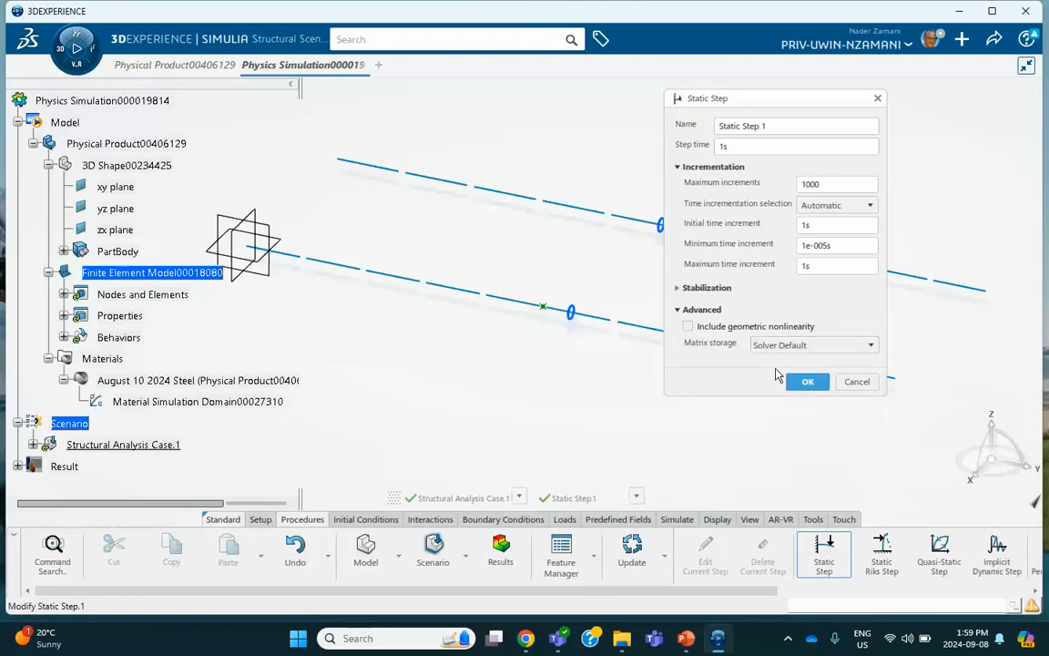
click(802, 383)
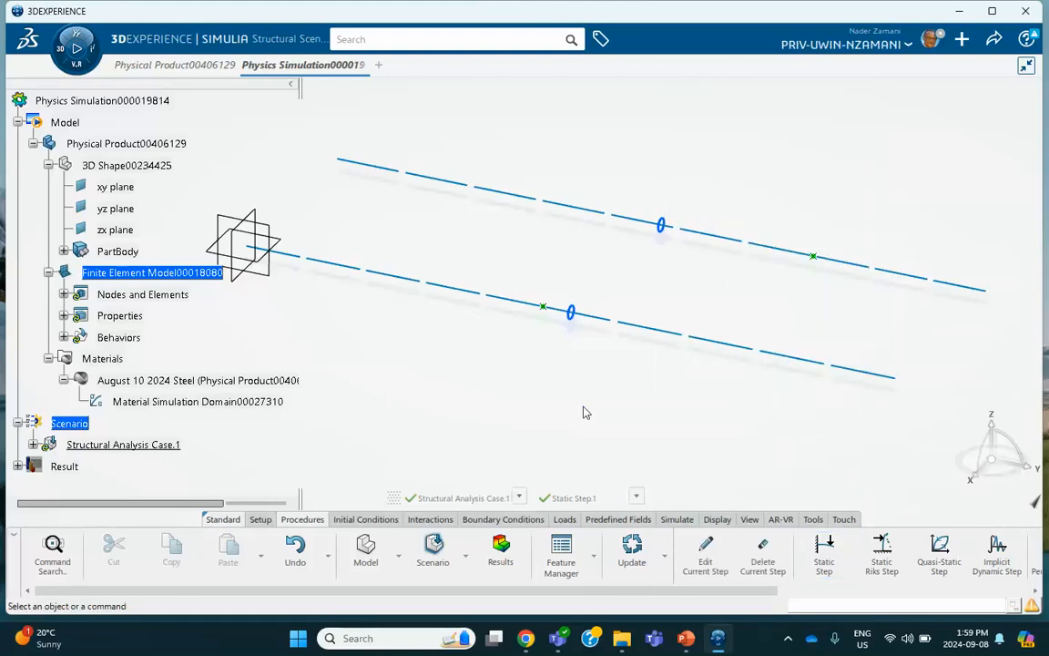
Step: Start a Clamp boundary condition and unhide Line.1 and Line.2 in the PartBody
middle_drag(591, 412, 653, 415)
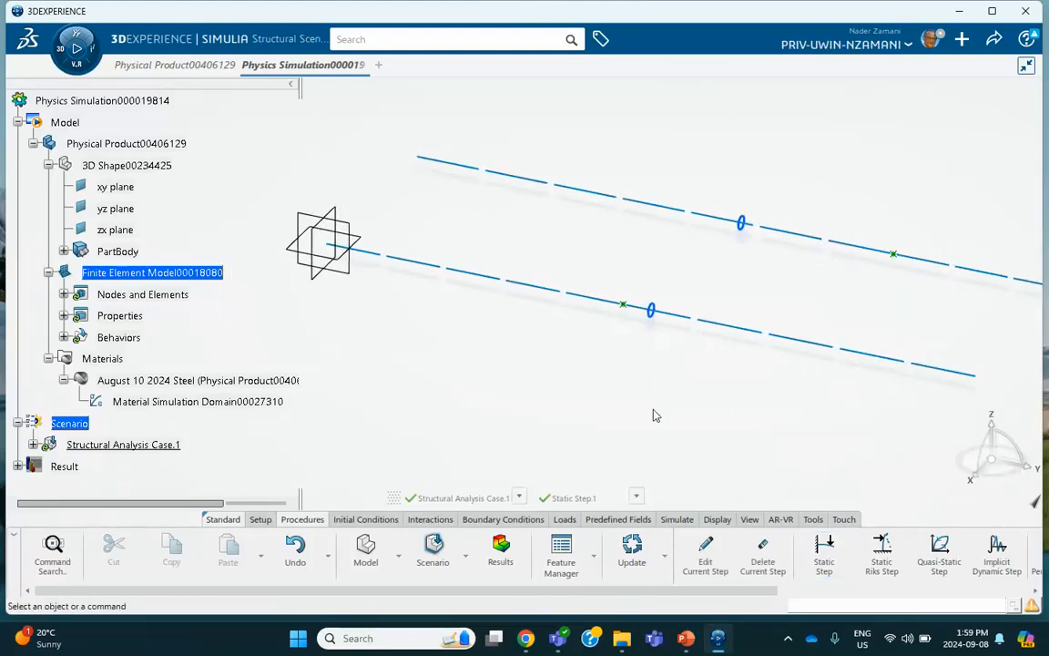
click(506, 521)
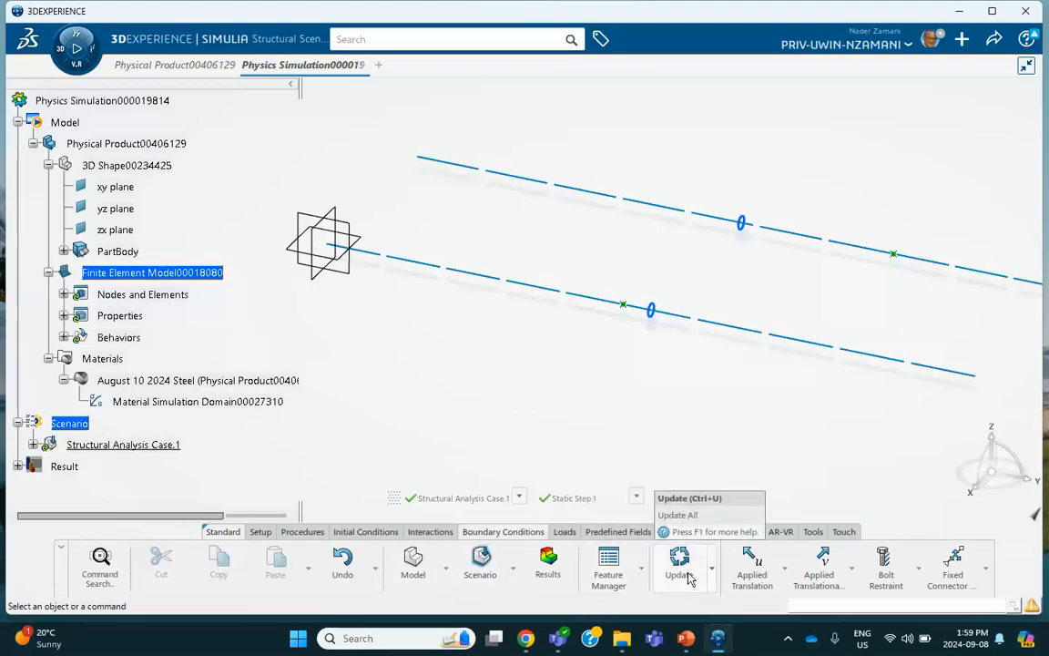
click(786, 570)
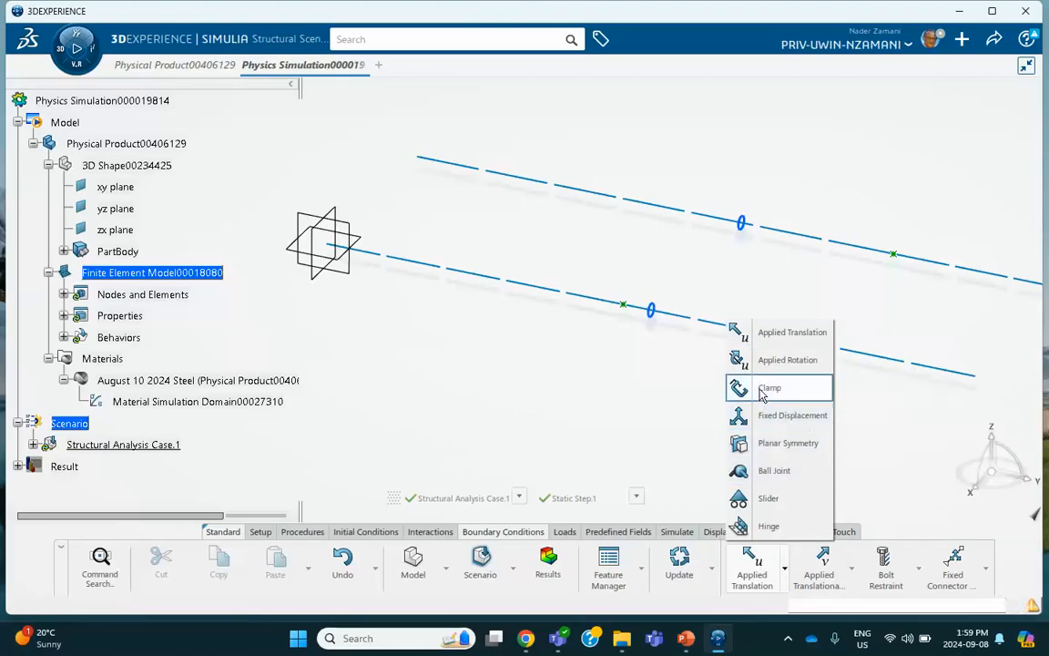
click(745, 387)
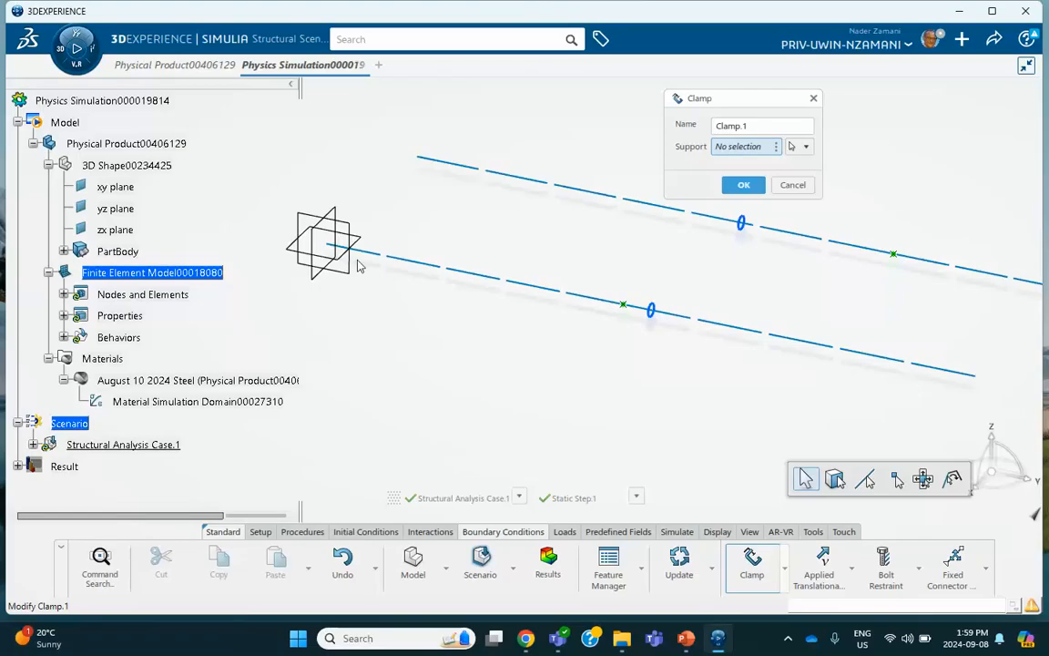
click(63, 251)
right_click(135, 273)
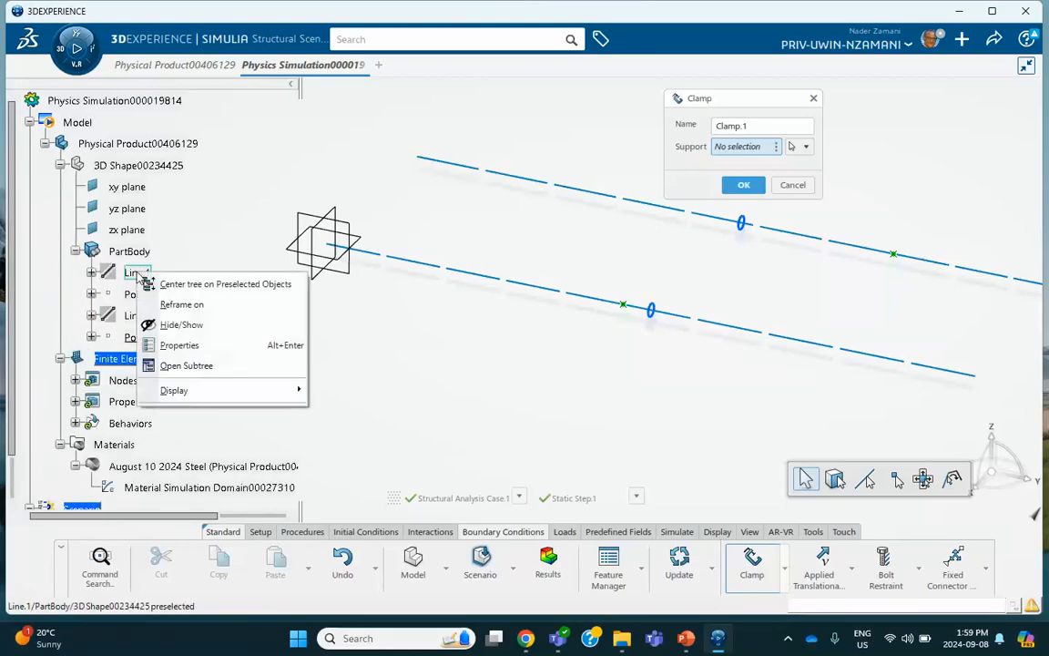
click(181, 325)
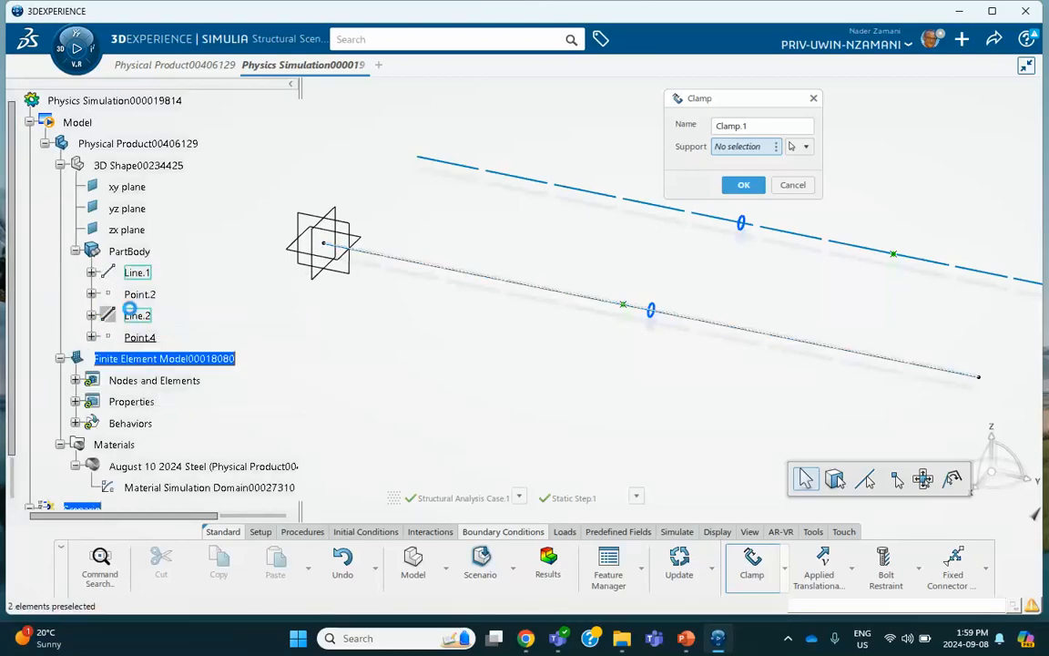
right_click(135, 316)
click(179, 366)
Step: Clamp the start vertices of Line.1 and Line.2, at the ends nearest the origin planes
click(324, 245)
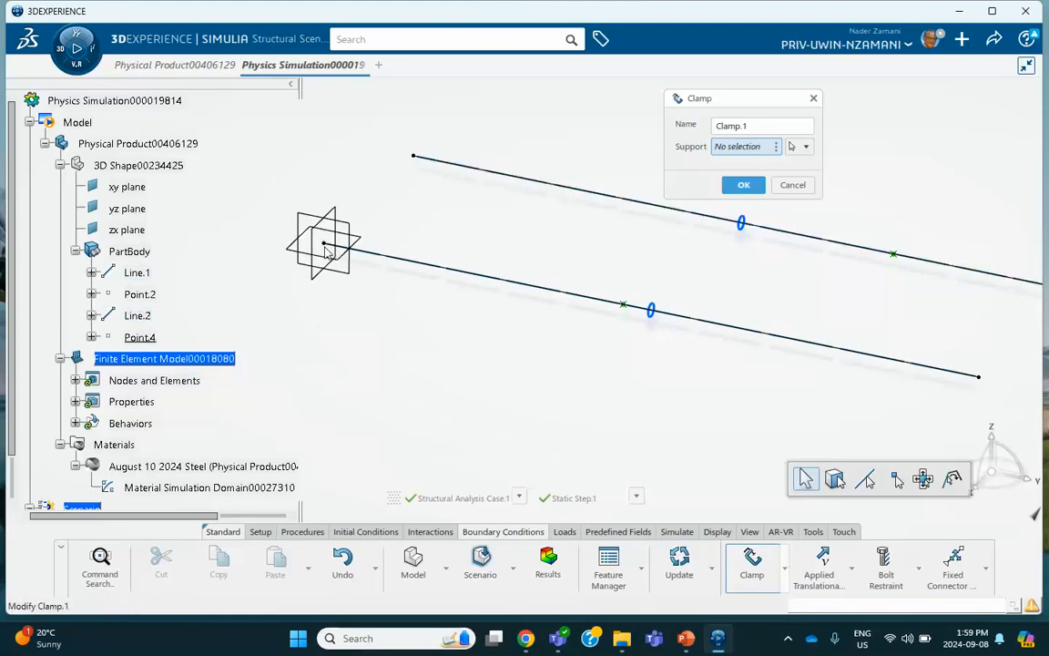
click(415, 156)
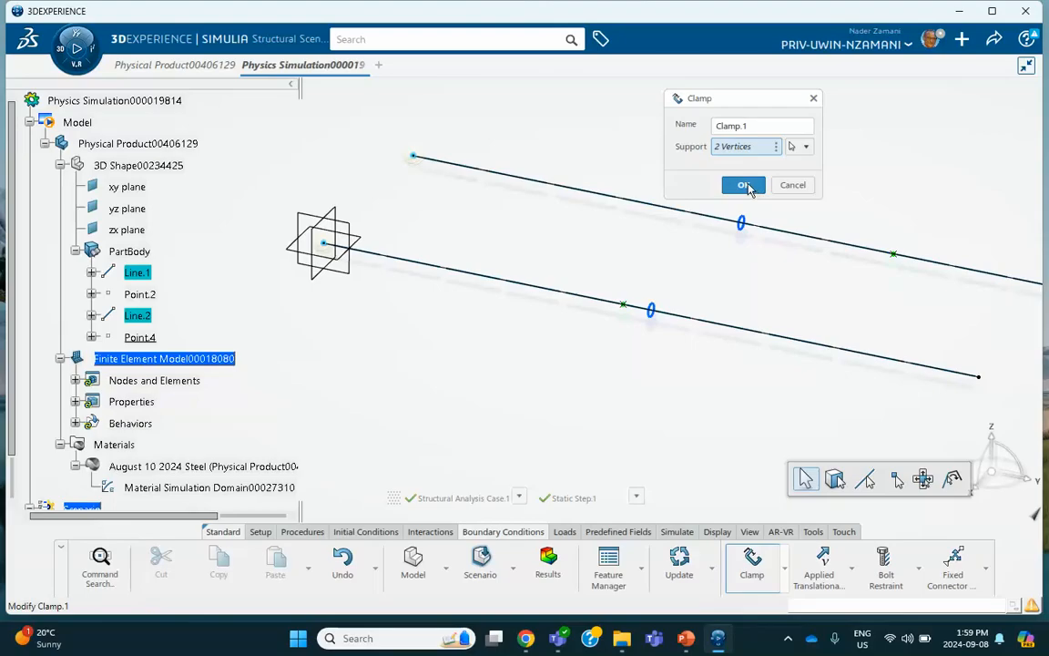
click(745, 186)
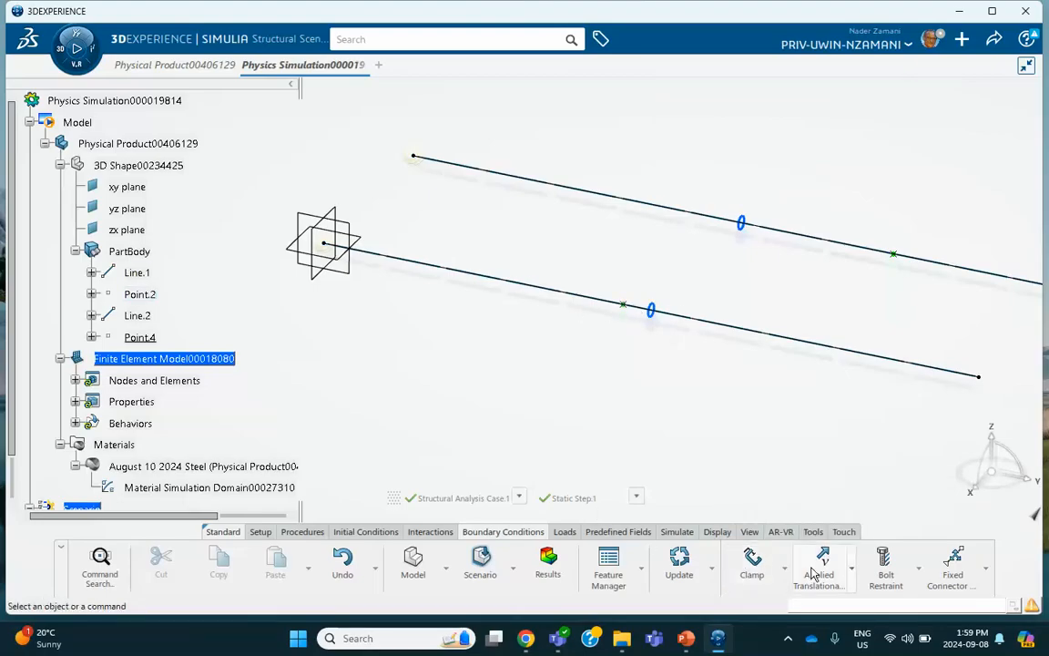
Step: Apply a force of -100 lbf in the Z direction at Point.2 on Line.1
click(572, 533)
click(702, 554)
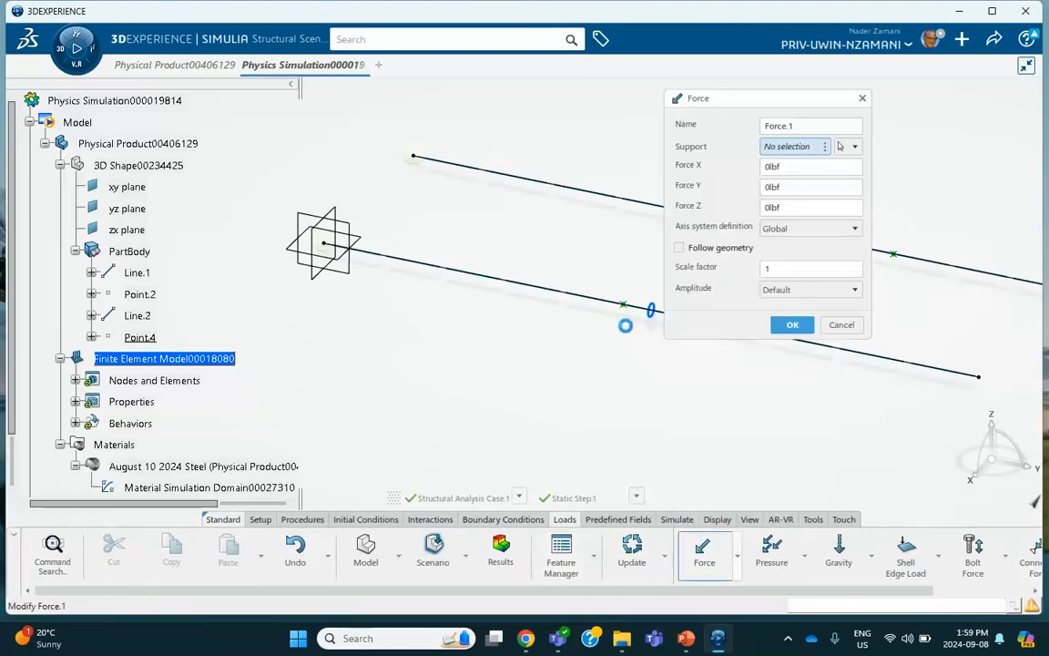
click(623, 304)
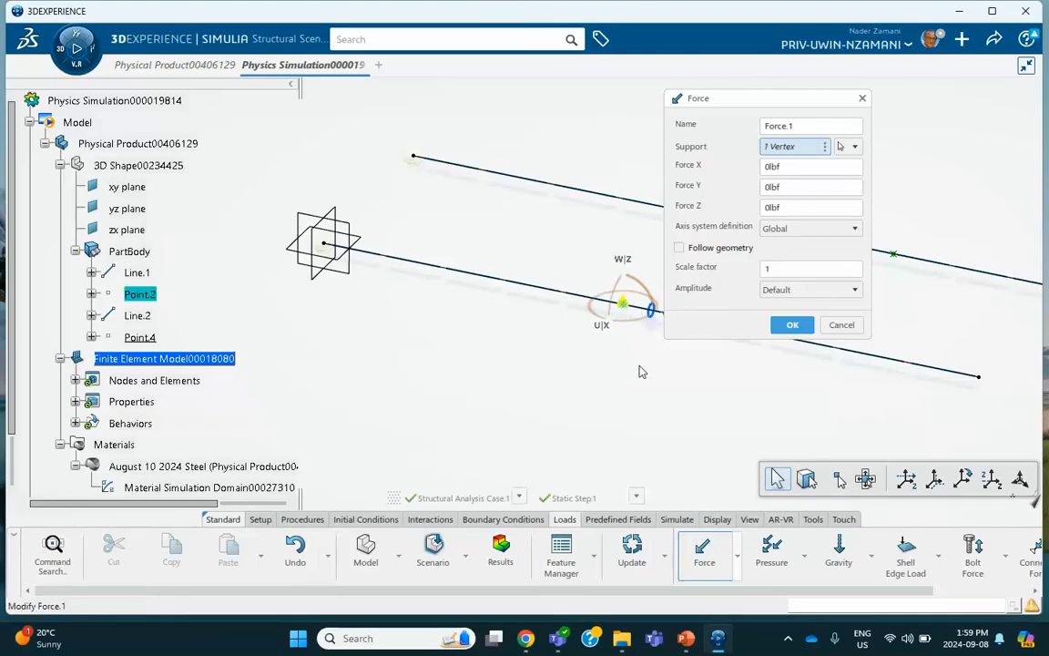
click(770, 207)
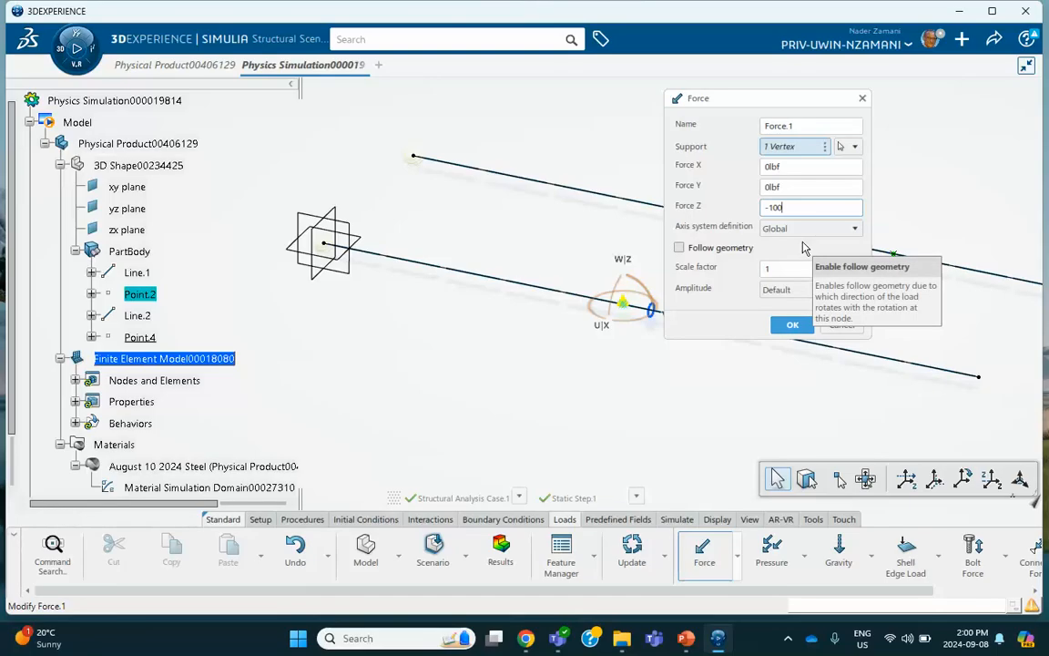
click(791, 325)
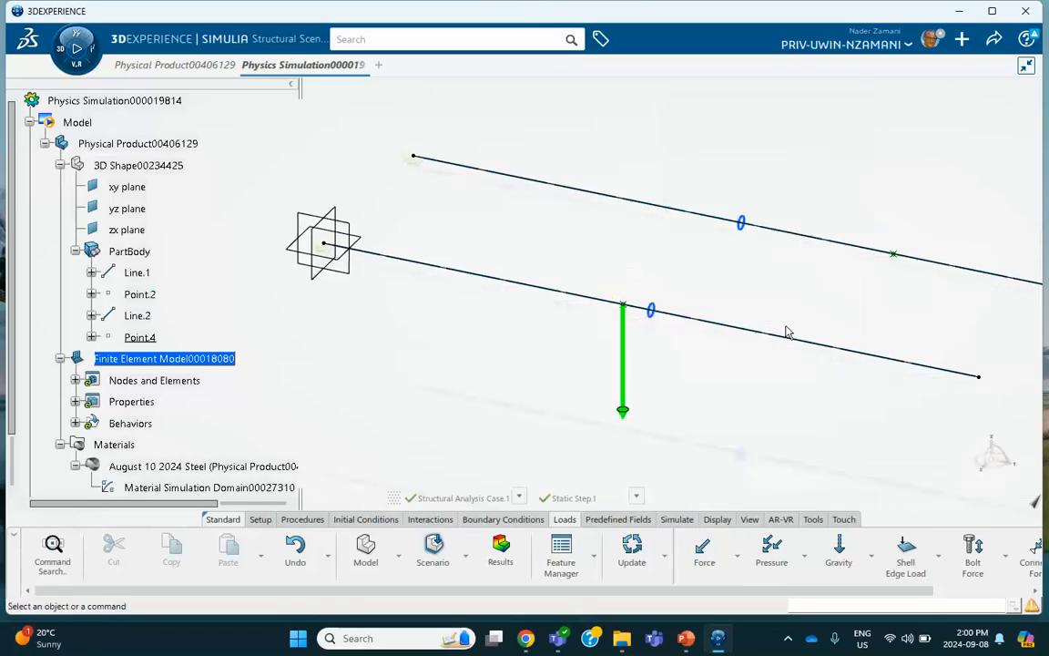
Step: Apply a force of -500 lbf in the Z direction at Point.4 on Line.2
click(702, 553)
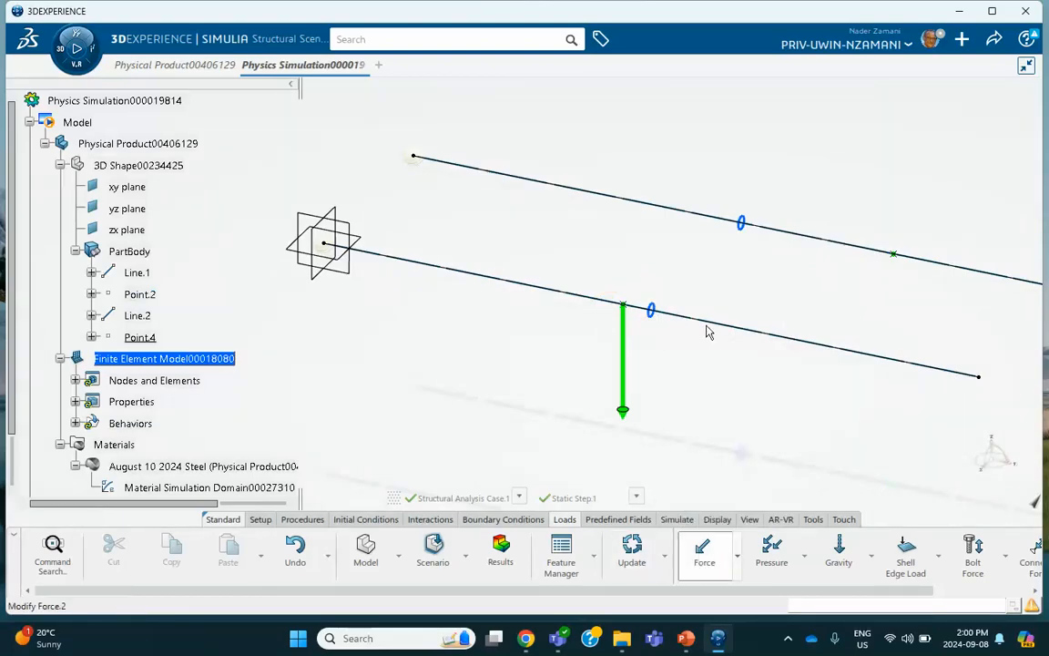
click(894, 256)
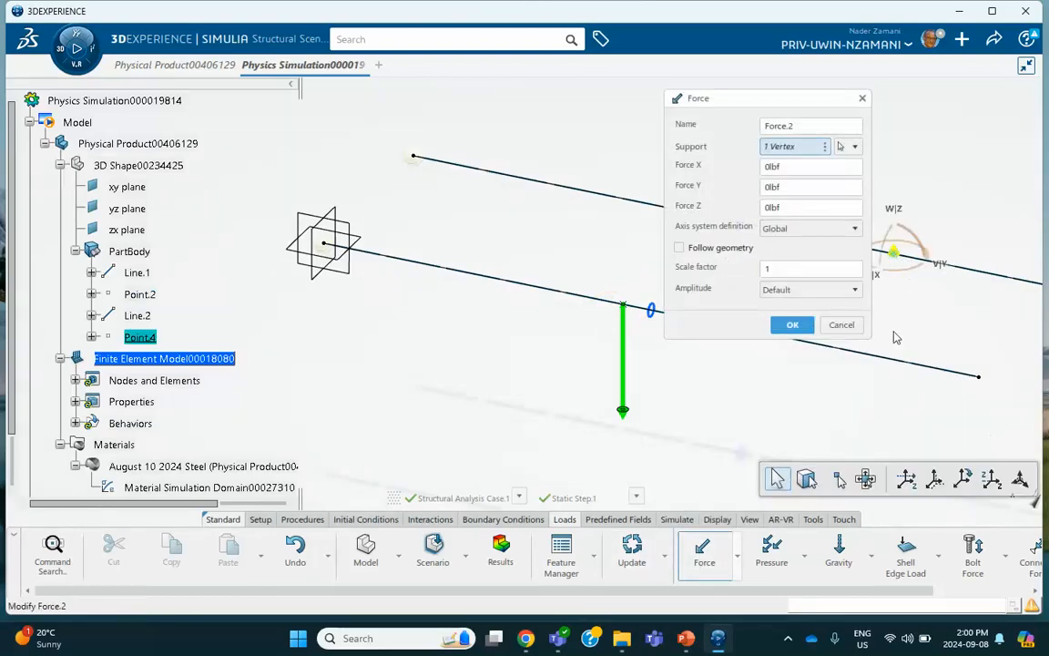
double_click(788, 207)
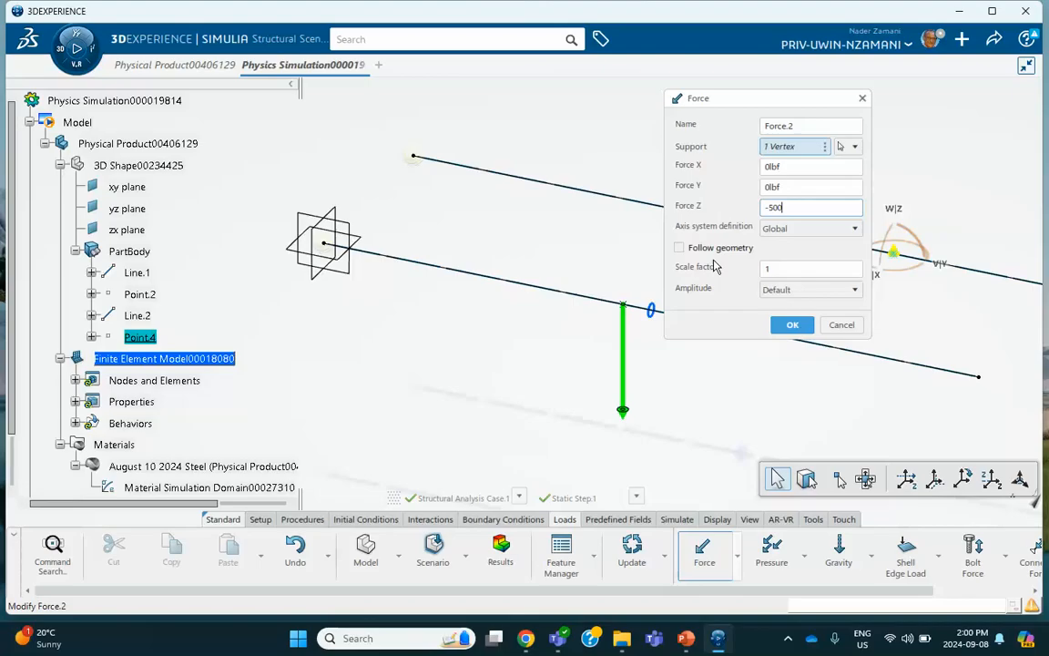
click(793, 324)
Step: Enlarge the simulation feature symbols to about 328% in the display preferences
middle_drag(801, 332, 703, 328)
click(711, 521)
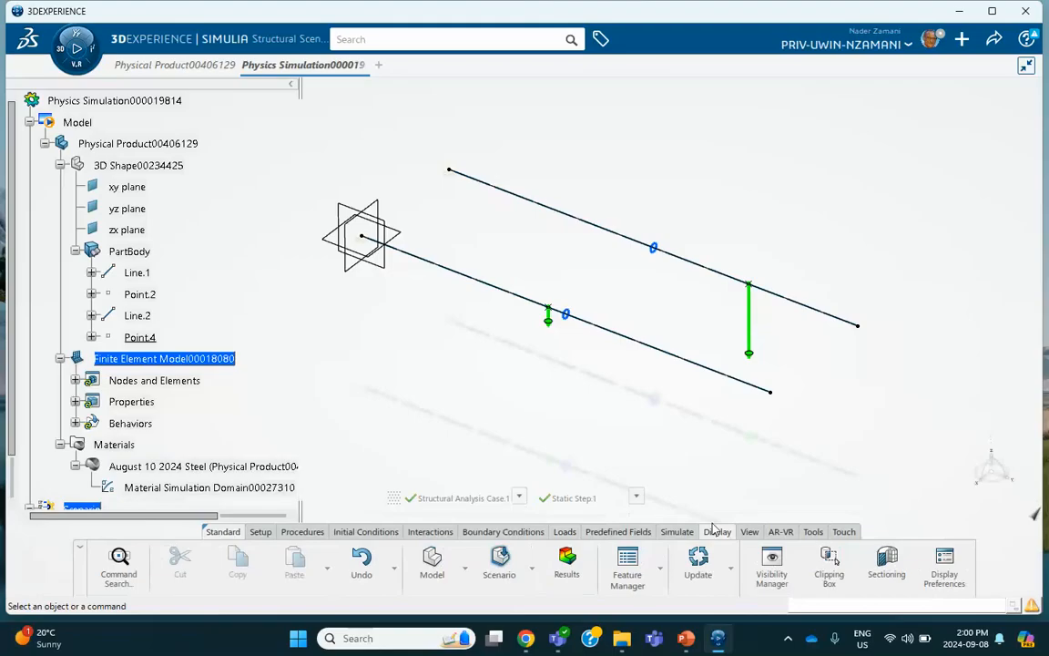
click(944, 564)
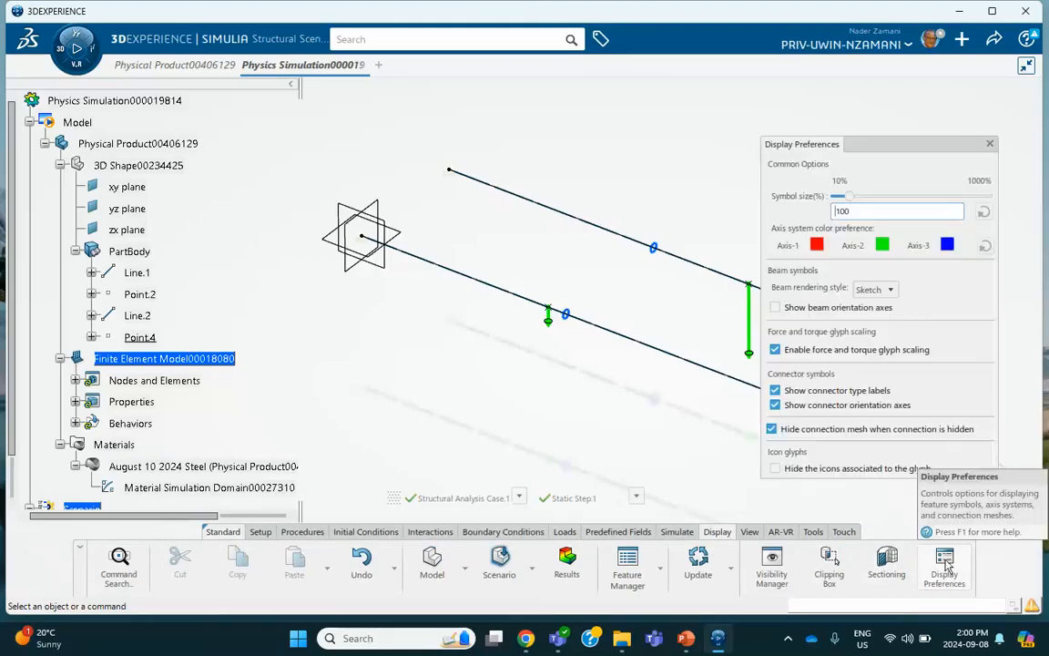
drag(839, 195, 904, 196)
drag(952, 194, 881, 196)
Step: Preview the beams in the Solid rendering style and restore the Sketch style
click(874, 289)
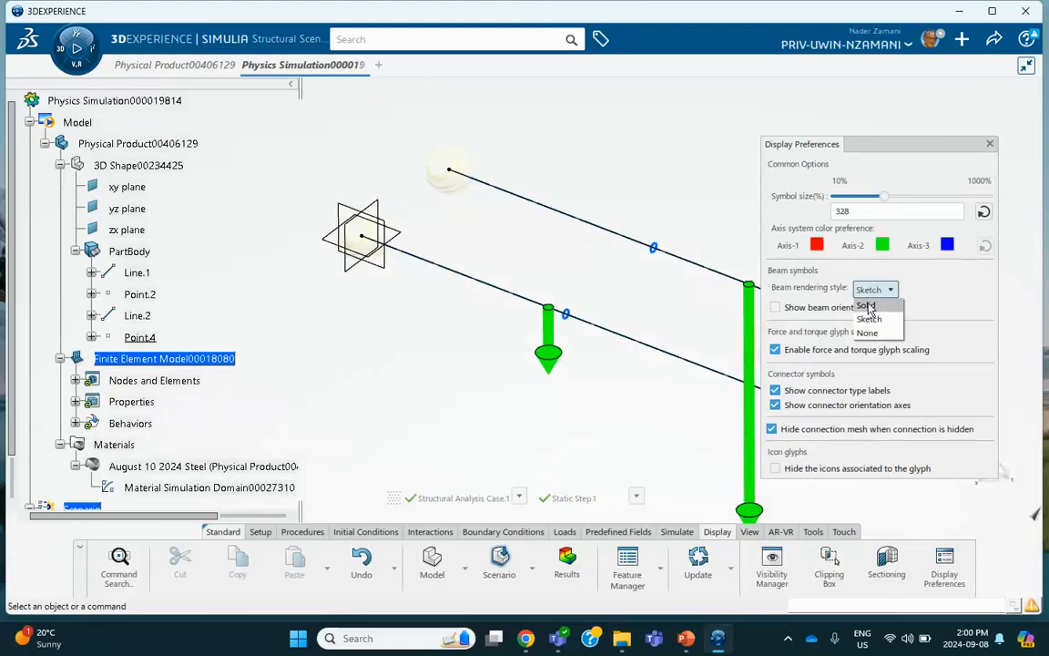
click(868, 306)
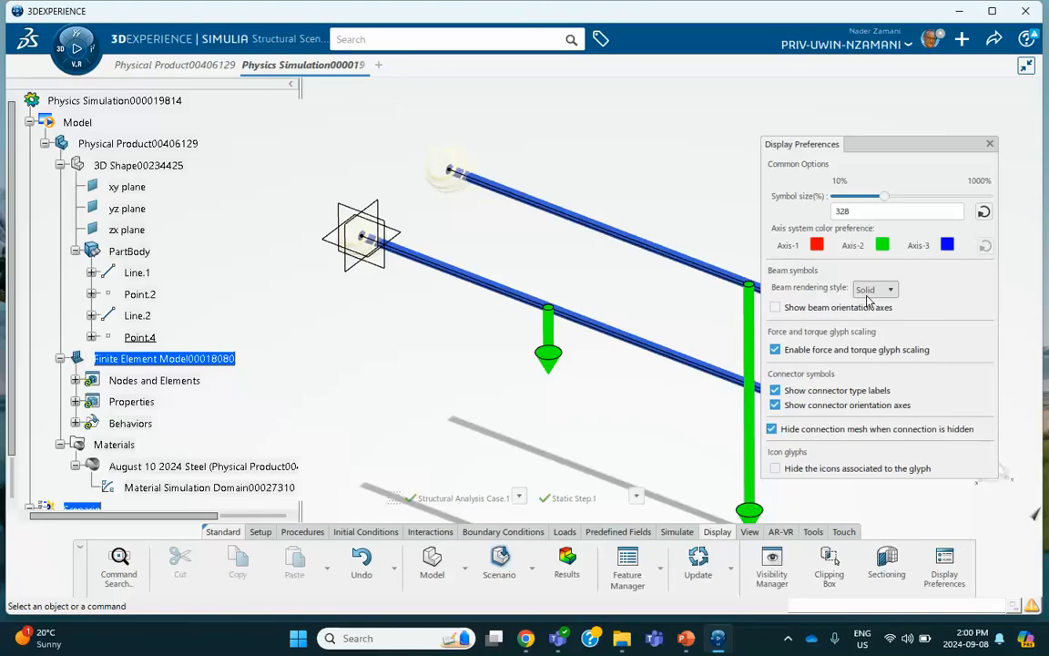
click(873, 290)
click(870, 317)
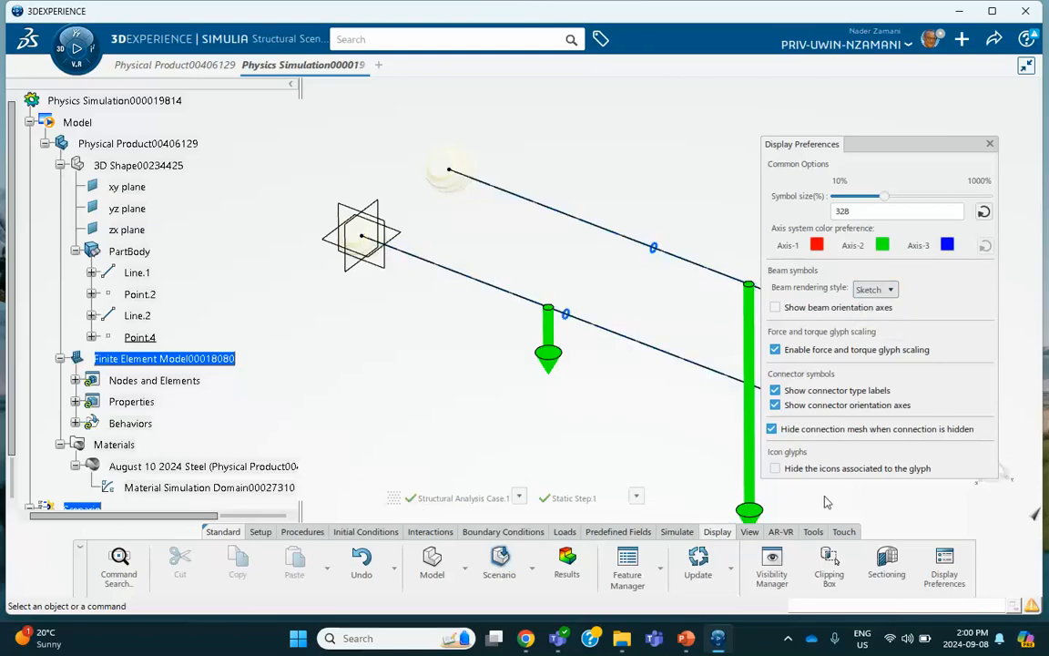
Step: Close the display preferences and run the structural analysis case locally in interactive mode with 4 cores
click(991, 146)
middle_drag(776, 214, 743, 184)
click(749, 152)
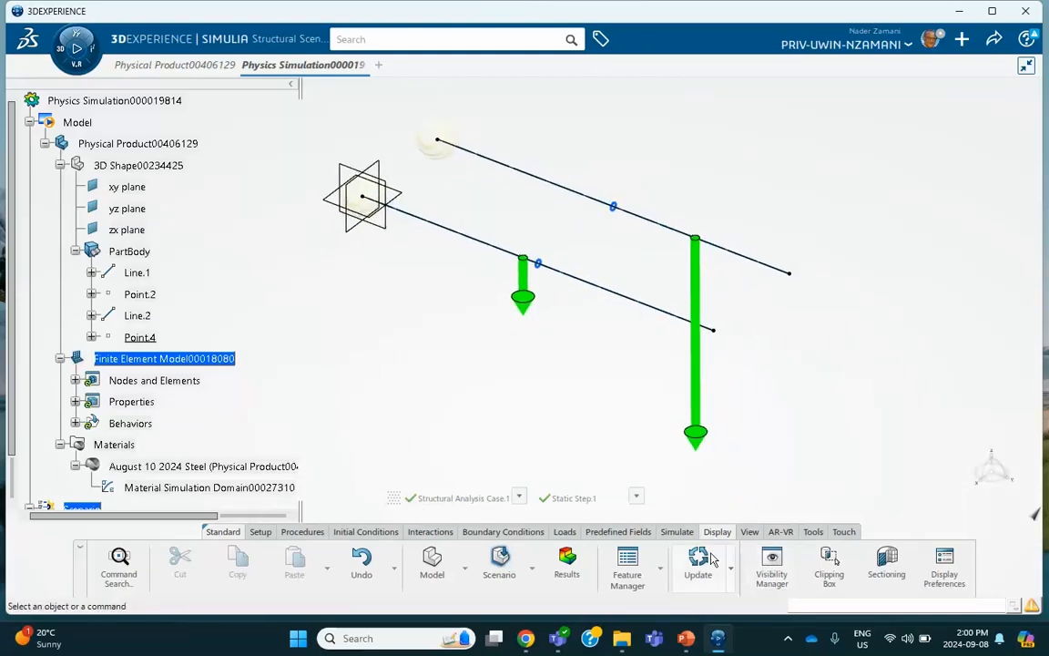
click(674, 532)
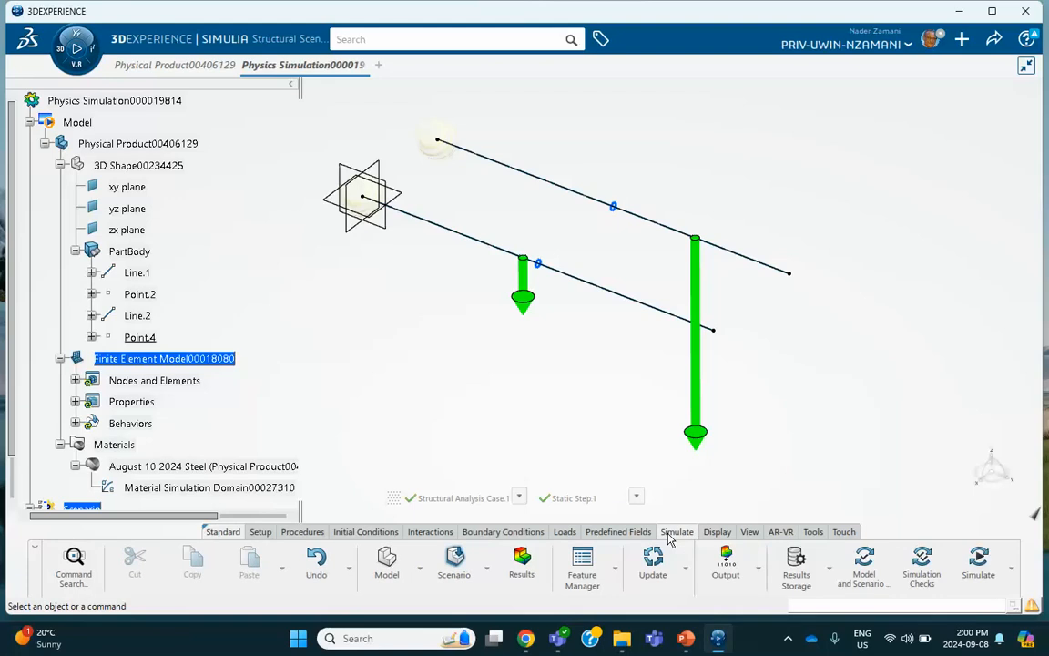
click(977, 561)
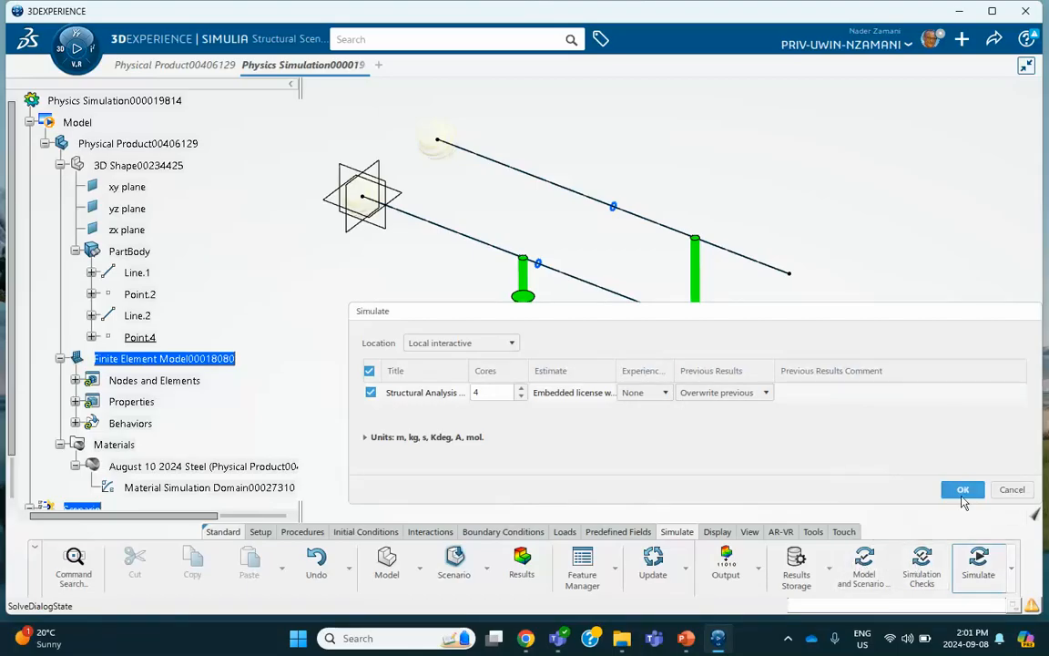
click(962, 488)
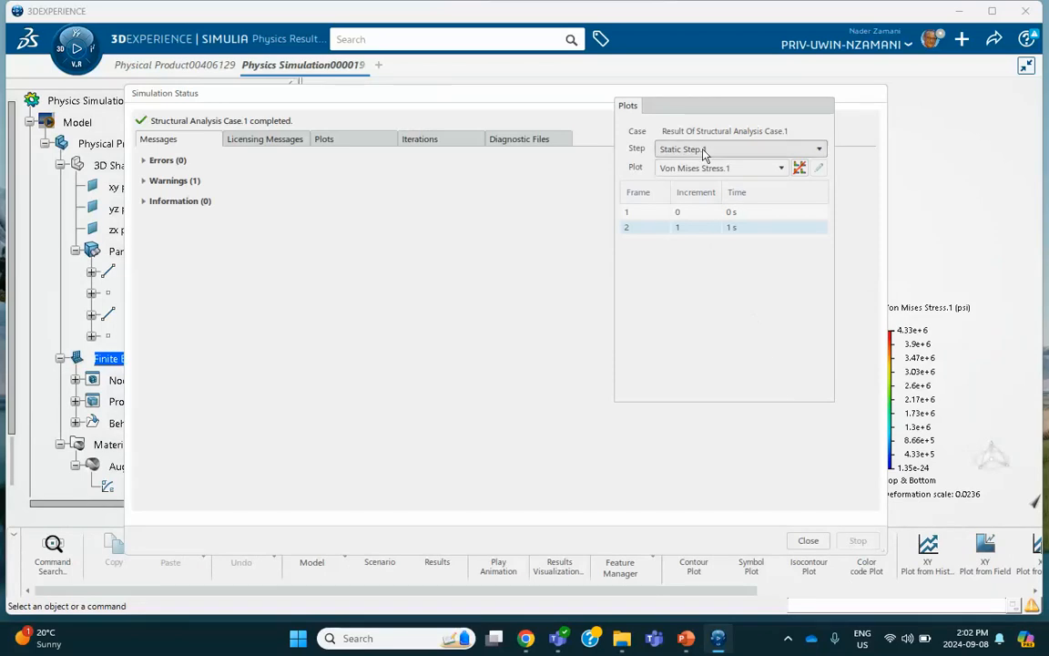
Step: Dismiss the simulation status, animate the Von Mises stress plot, and collapse the plot list to uncover the legend
click(807, 540)
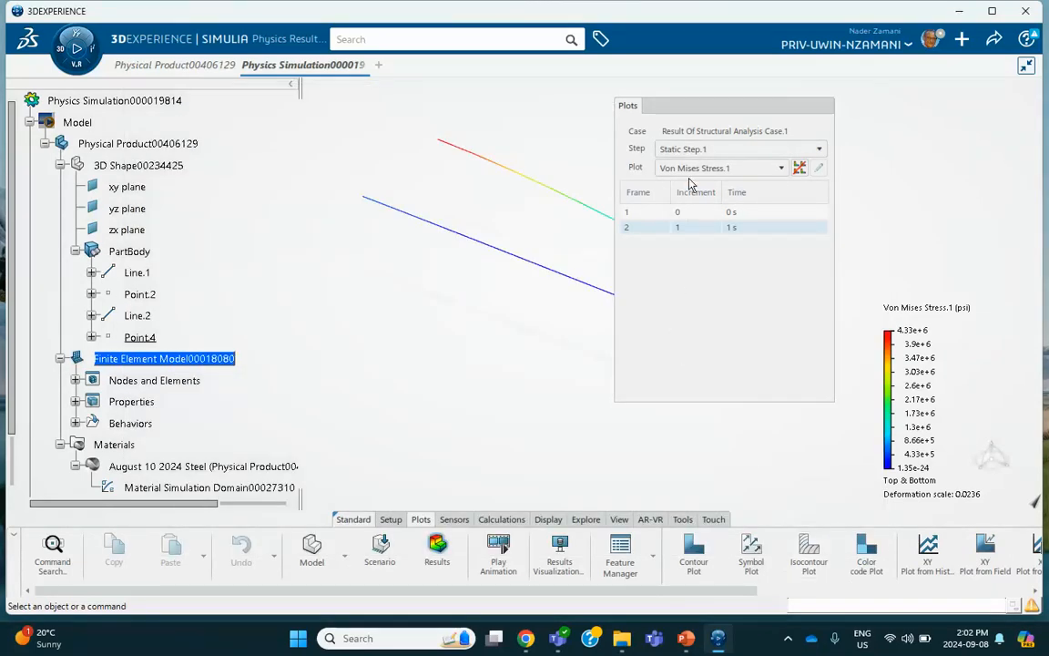
drag(635, 102, 811, 113)
middle_drag(629, 144, 510, 162)
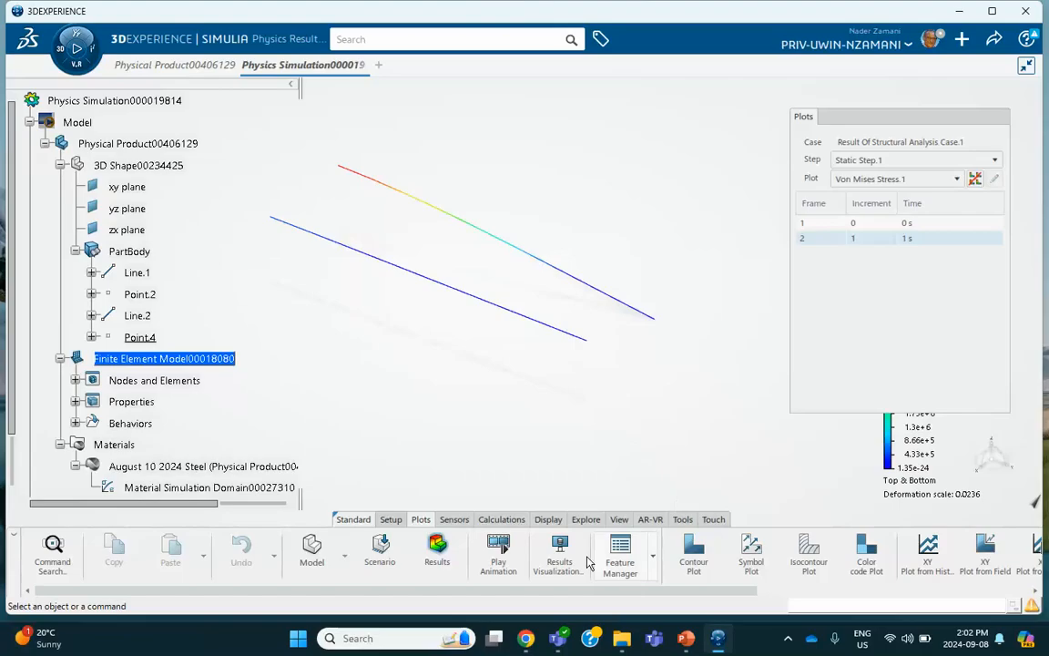
click(498, 552)
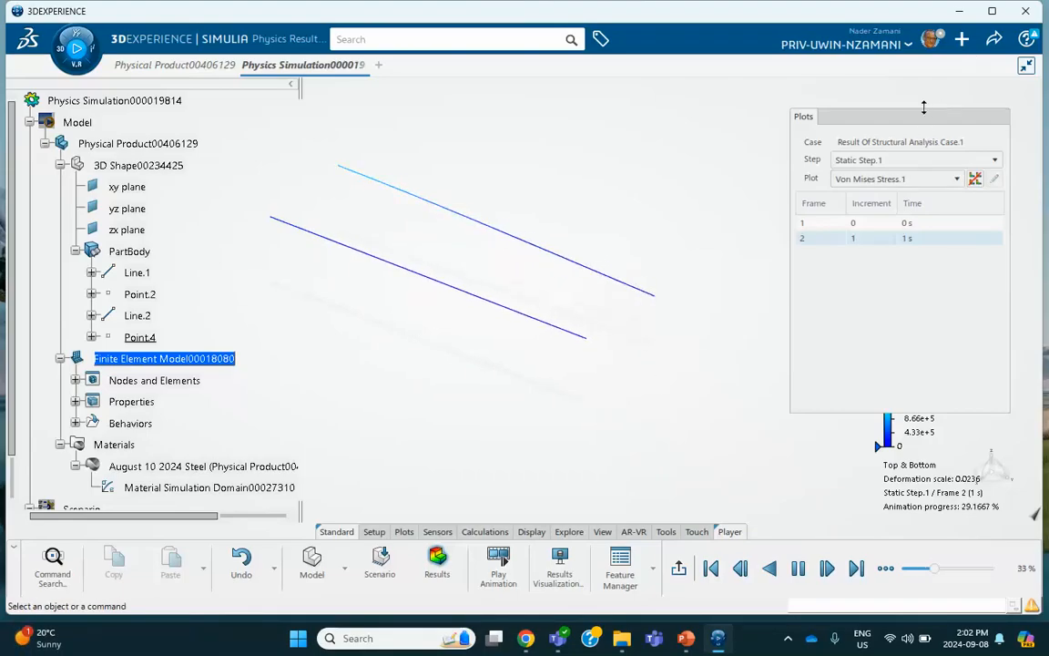
drag(925, 113, 749, 110)
click(752, 112)
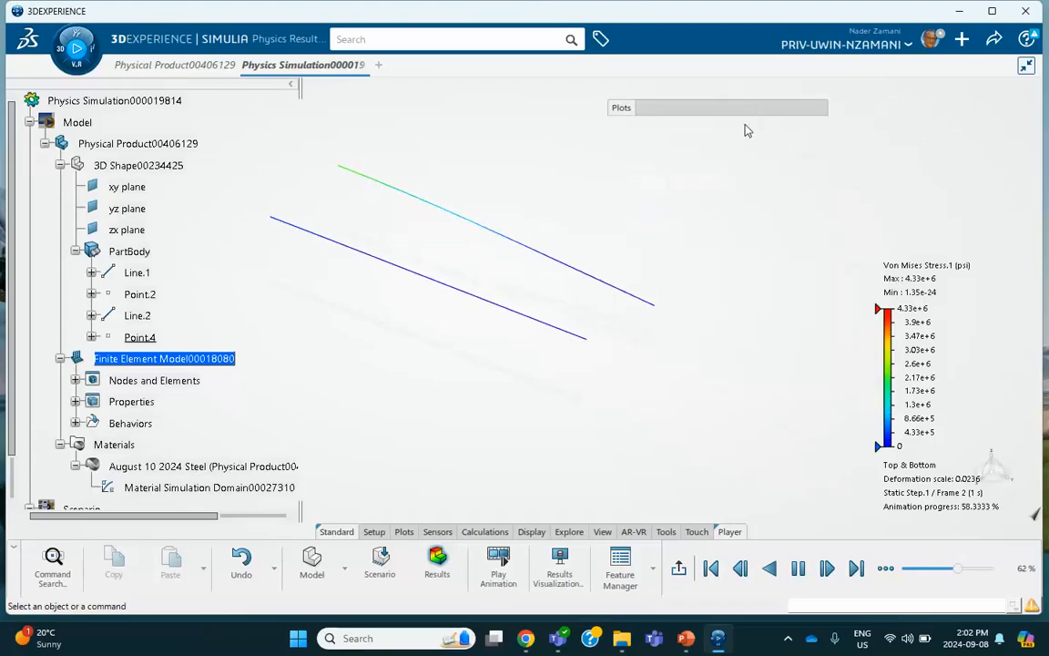
Step: Close the physics simulation and the two-line physical product without saving their changes
click(363, 64)
click(565, 368)
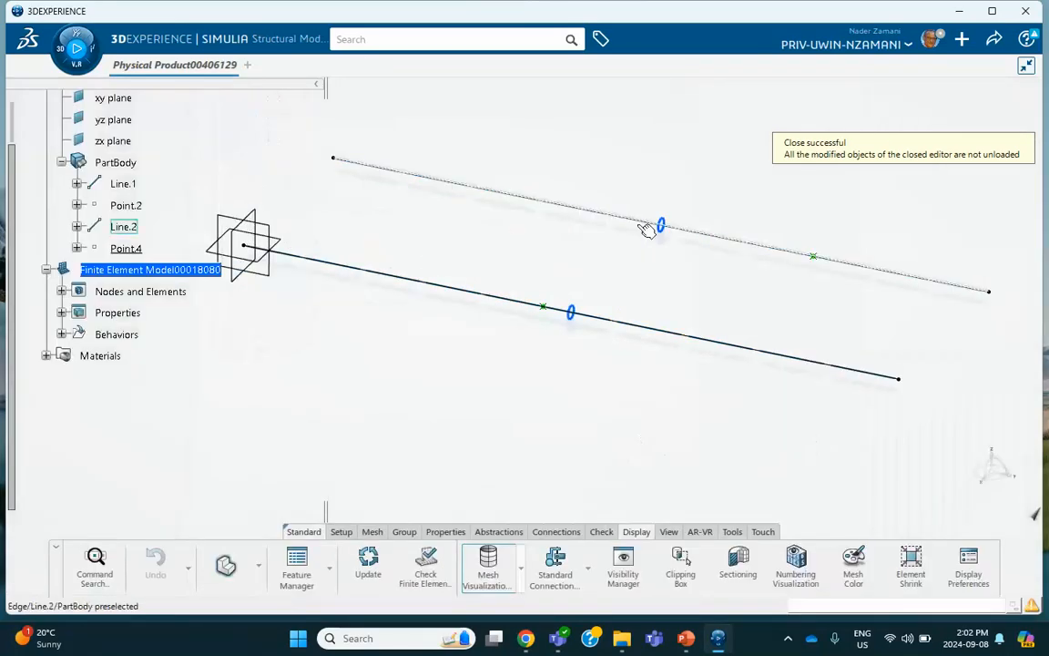
click(232, 66)
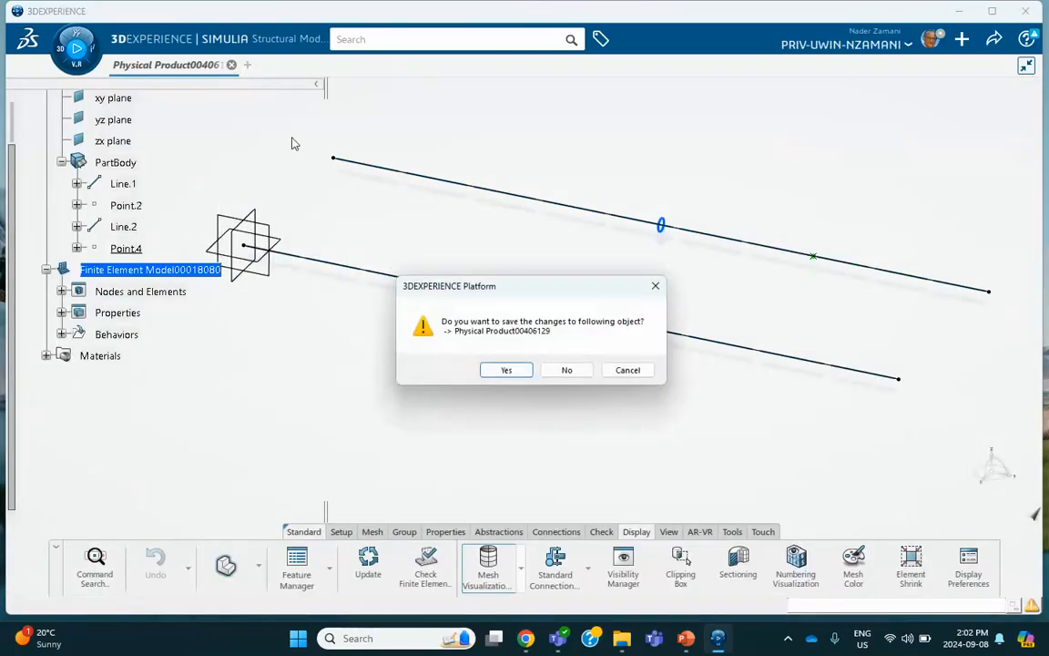
click(567, 369)
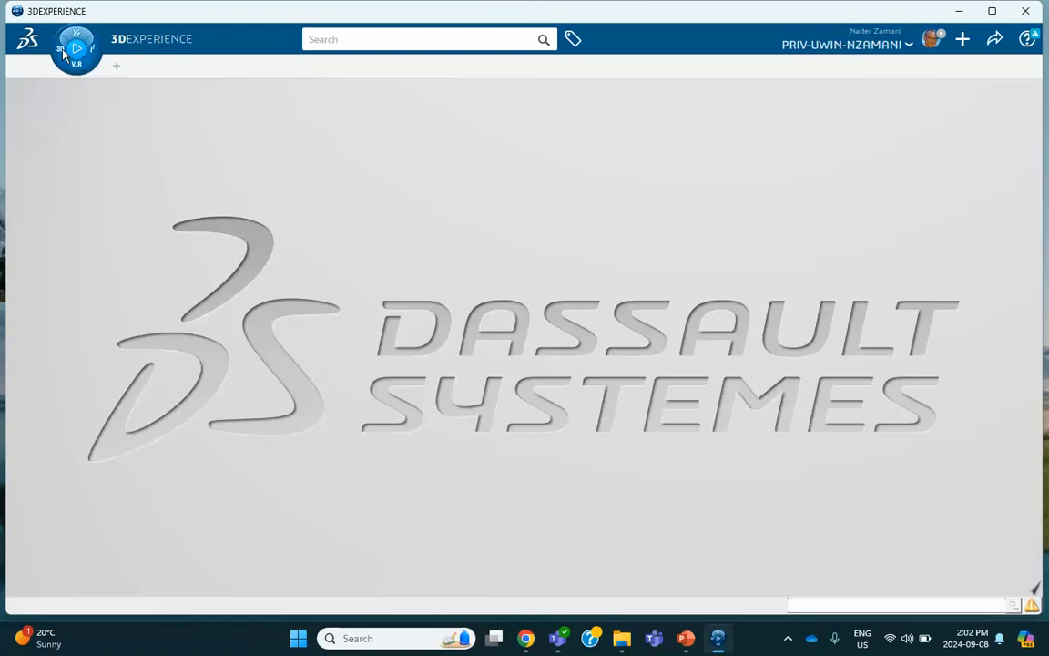
Step: Create a new 3D part in the Generative Shape Design app
click(64, 54)
scroll(132, 468, down, 1)
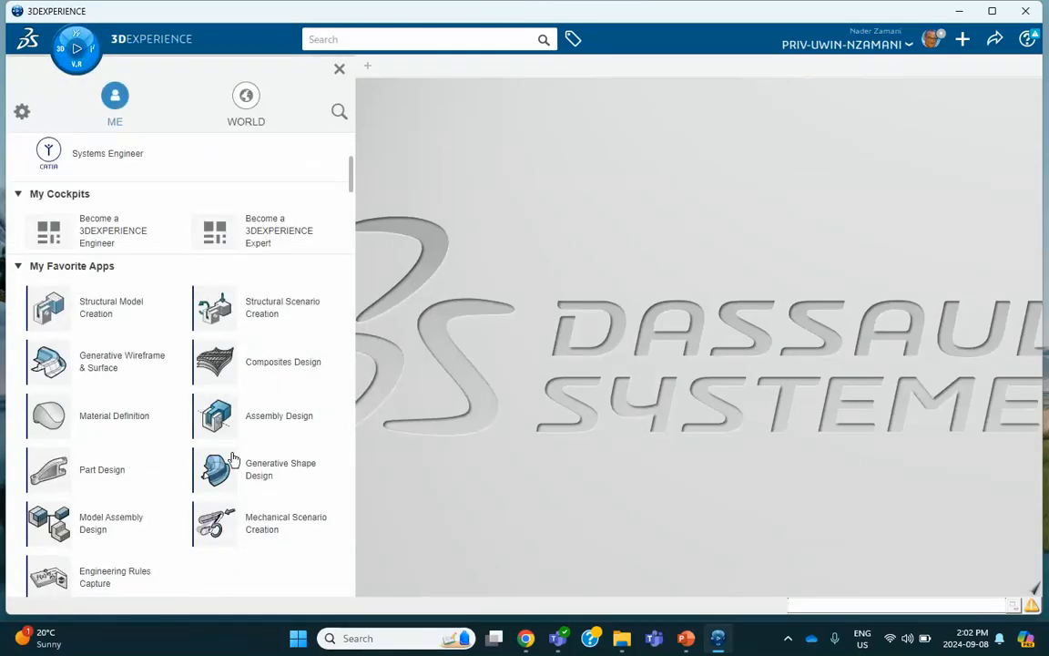
click(215, 468)
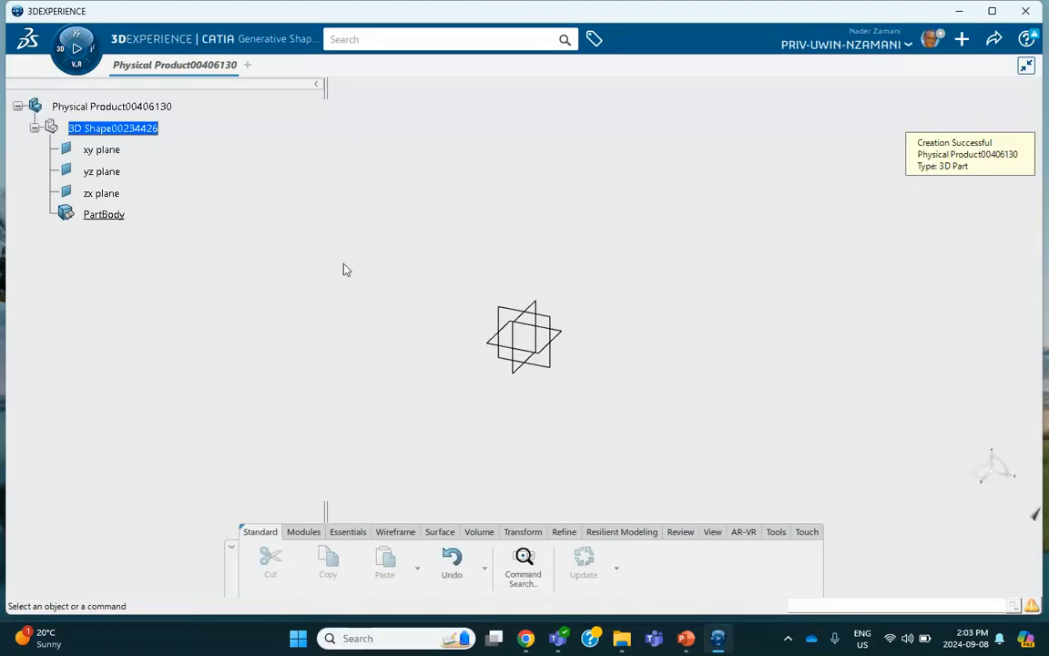
Step: Start a Point-Direction line and create its start point at coordinates 0, 0, 0 in
click(397, 535)
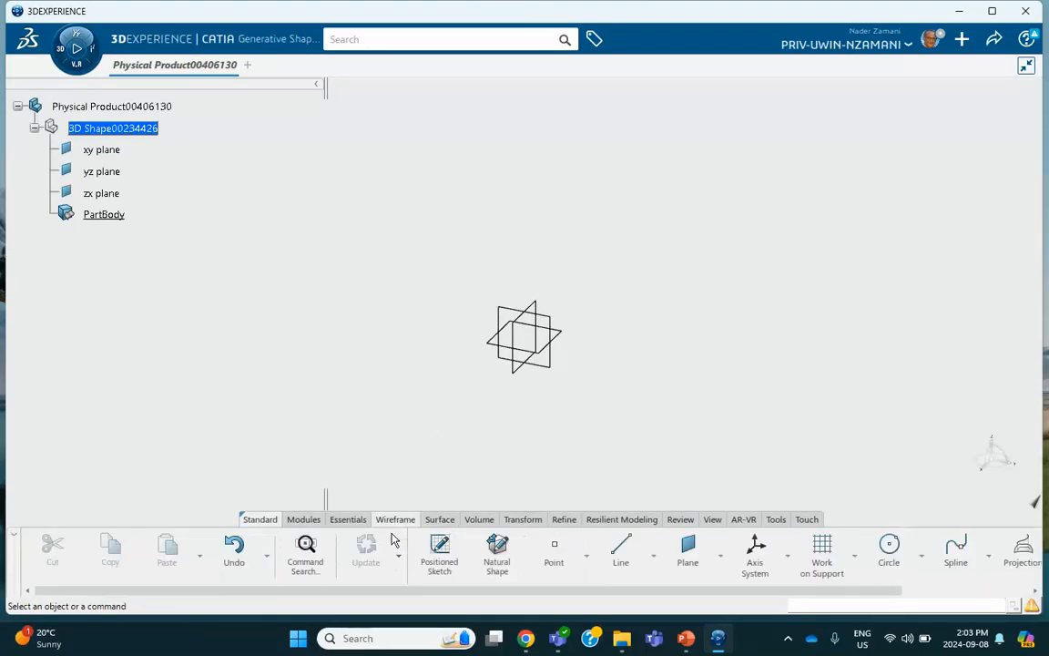
click(620, 555)
click(816, 143)
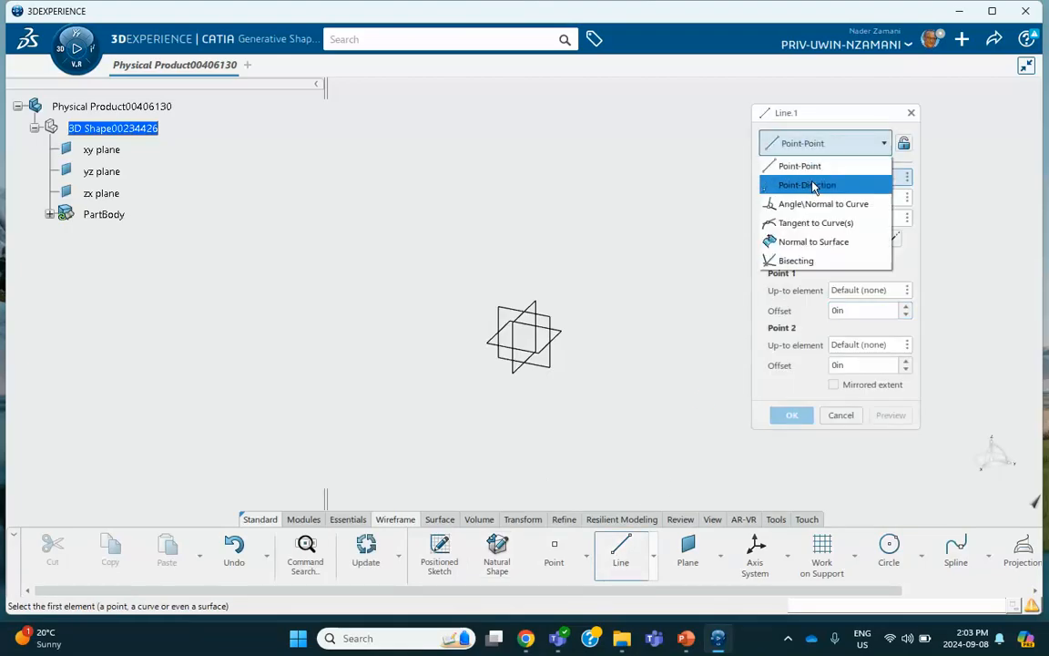
click(813, 187)
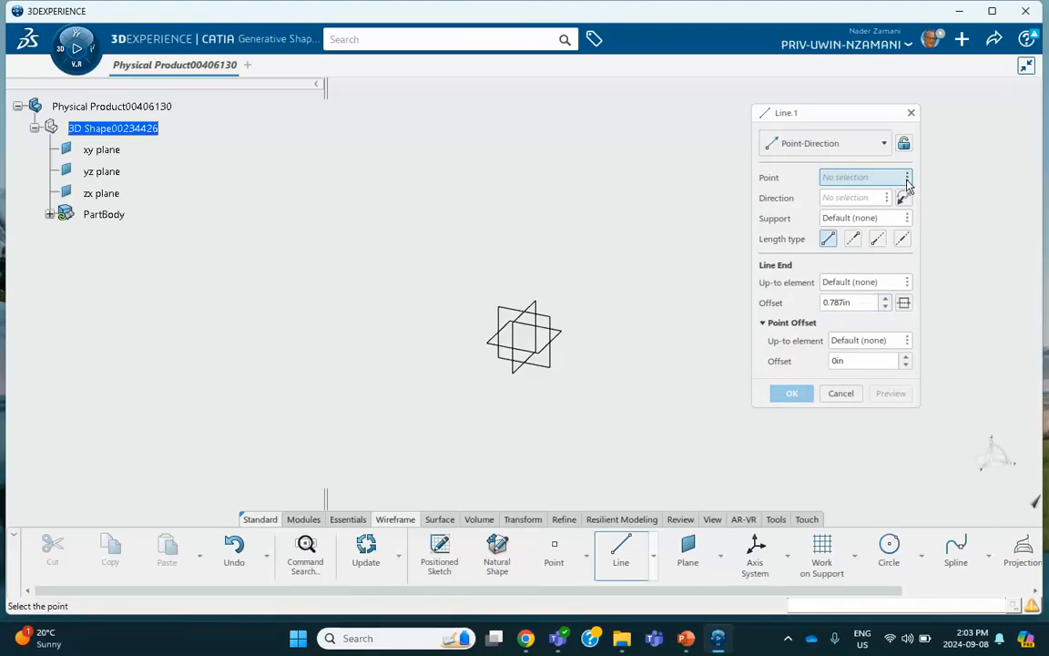
click(906, 178)
mouse_move(920, 188)
click(833, 189)
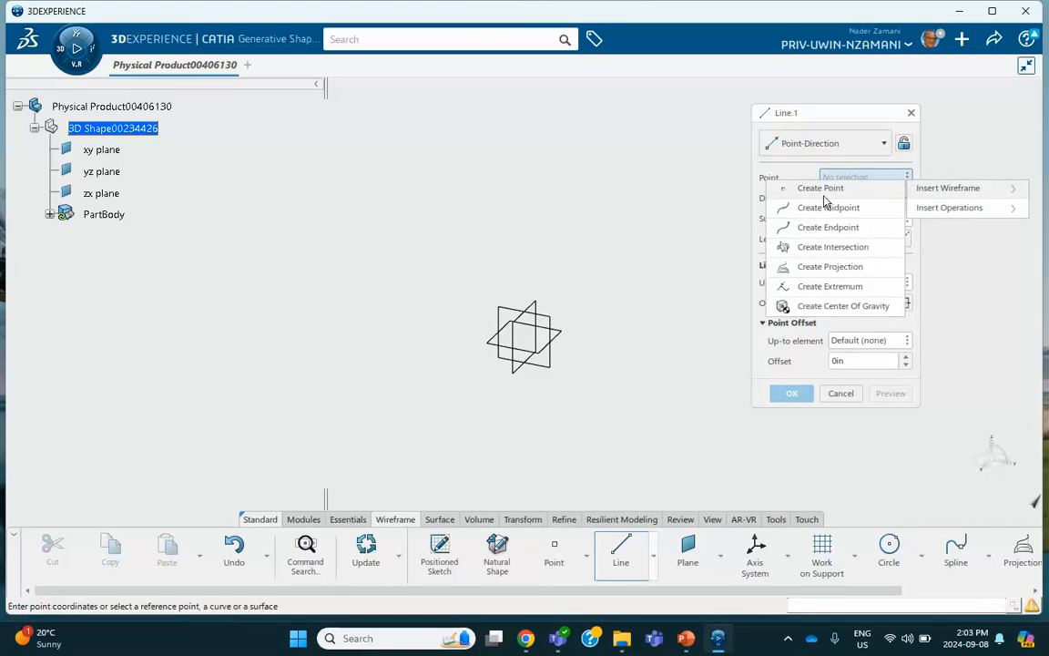
click(905, 352)
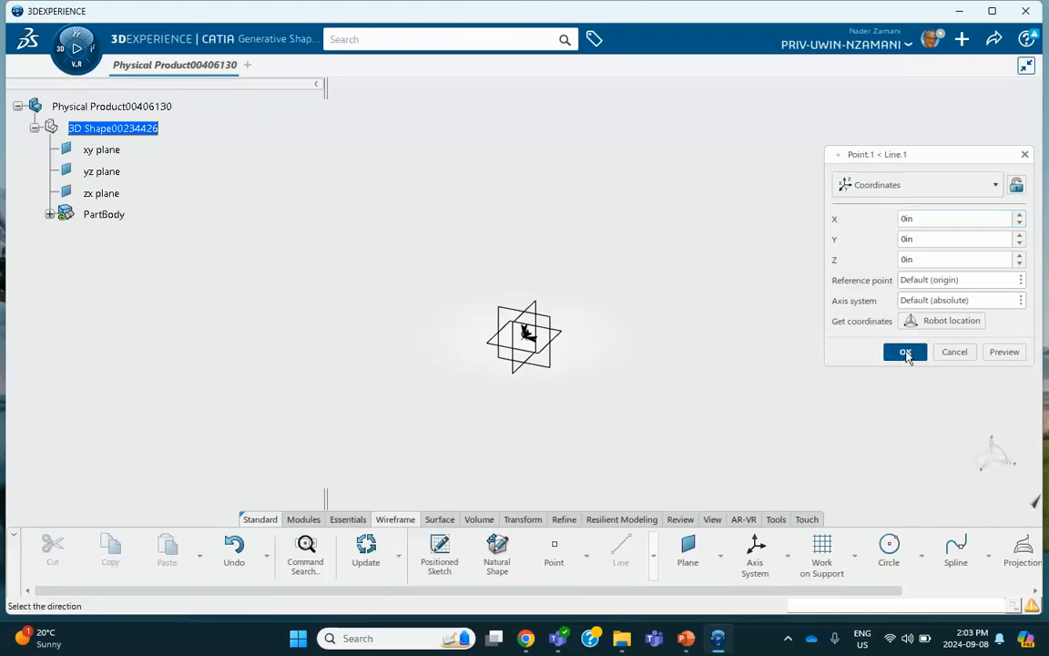
Step: Set the line's direction to the Y axis and its length to 10 in, and create the line
right_click(851, 198)
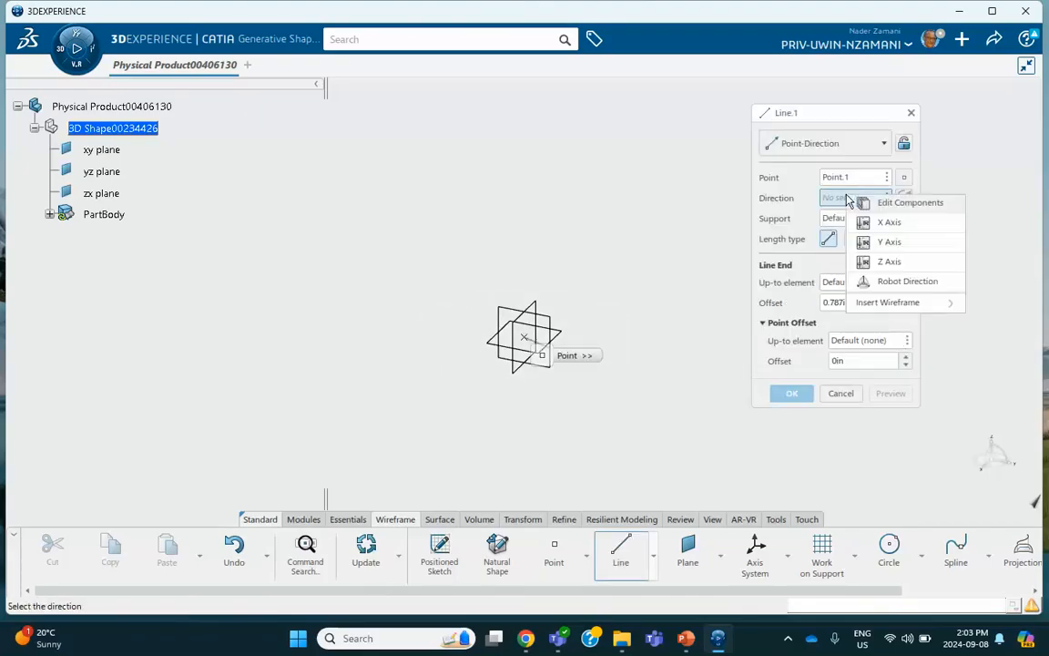
click(875, 242)
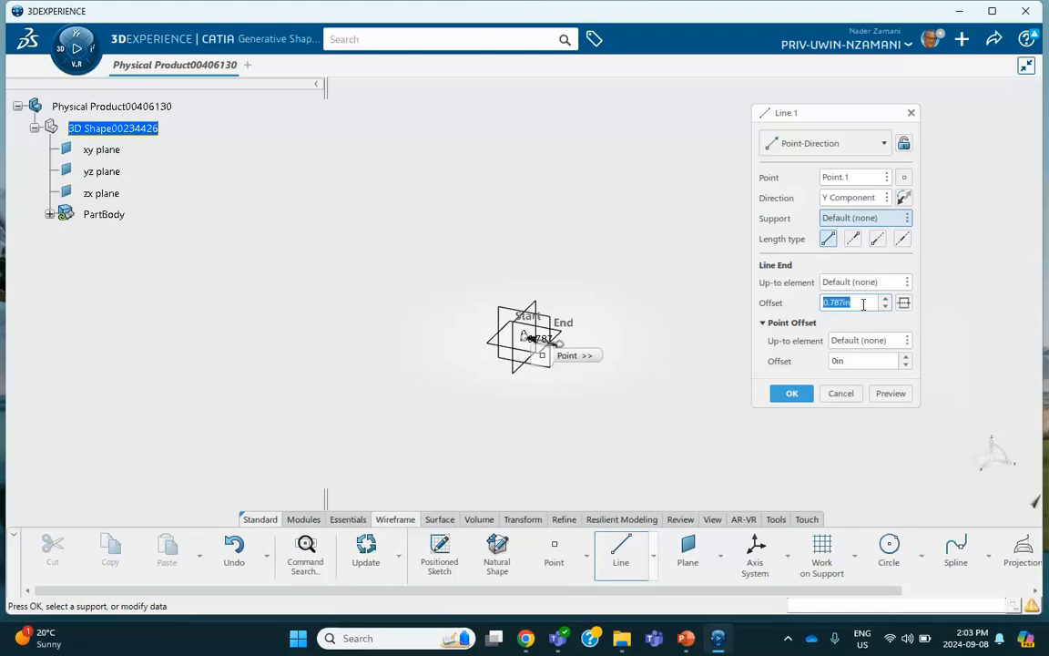
text(10)
click(790, 393)
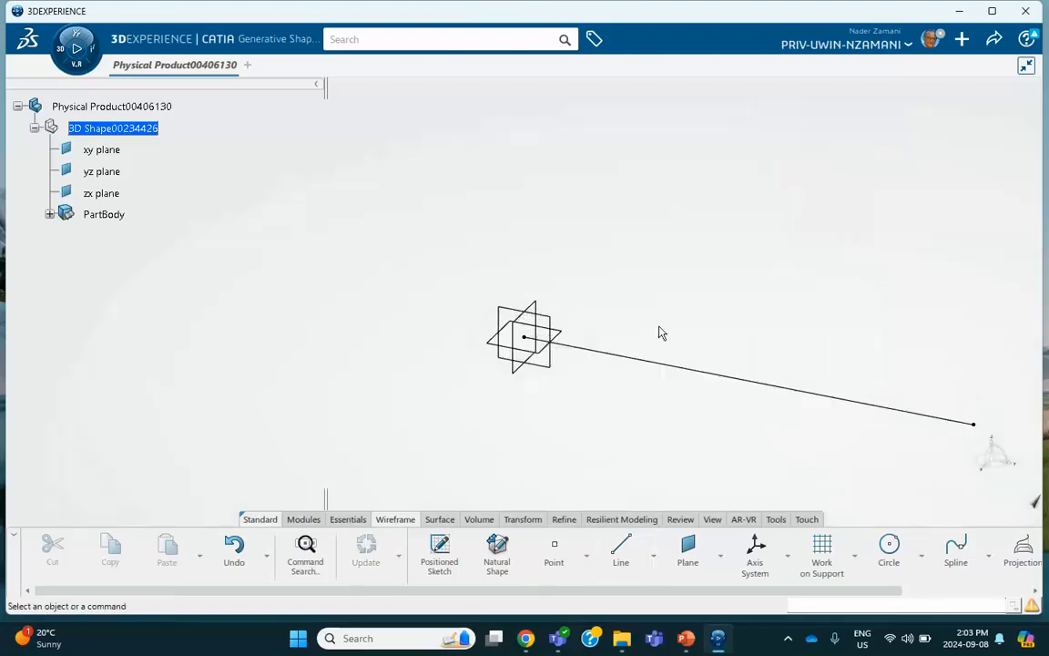
middle_drag(565, 243, 380, 230)
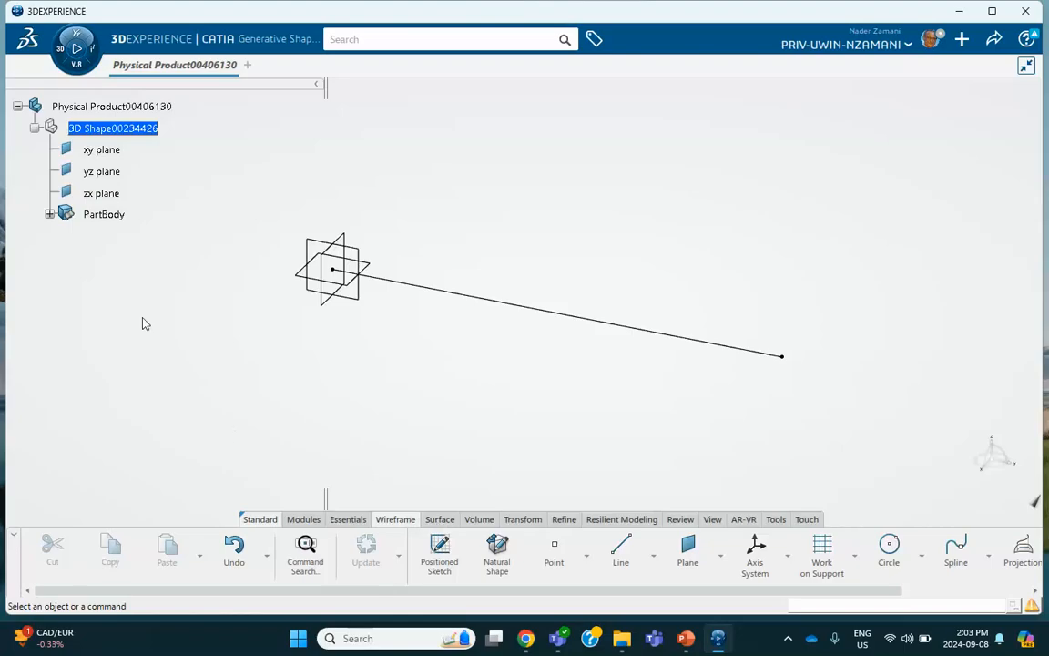
Step: Insert a finite element model for the single-line part with the Structural Model Creation app
click(60, 52)
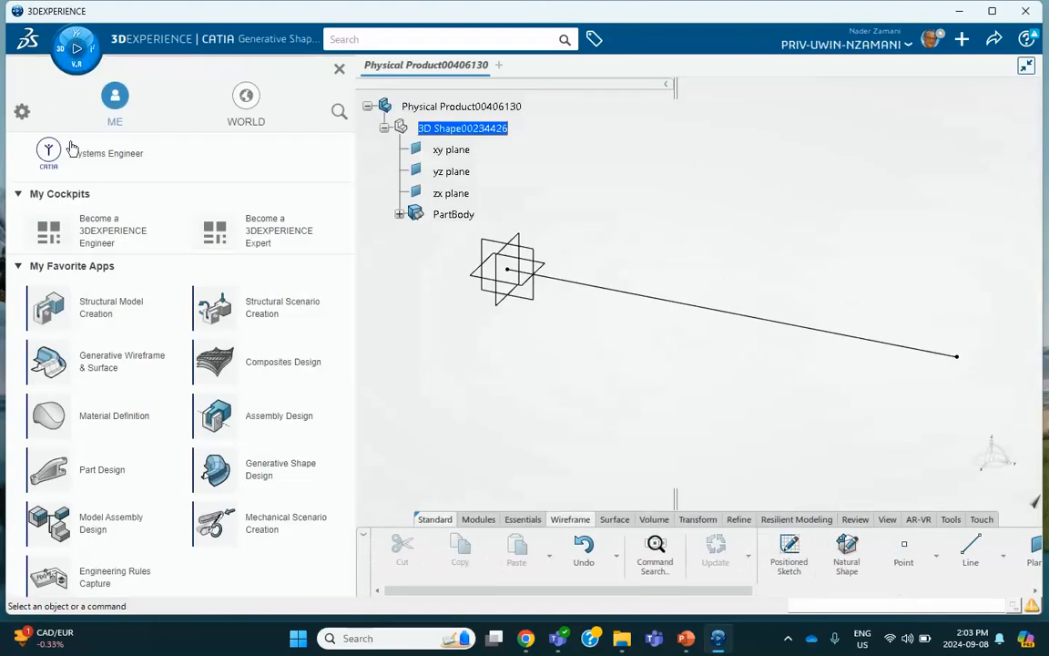
click(127, 317)
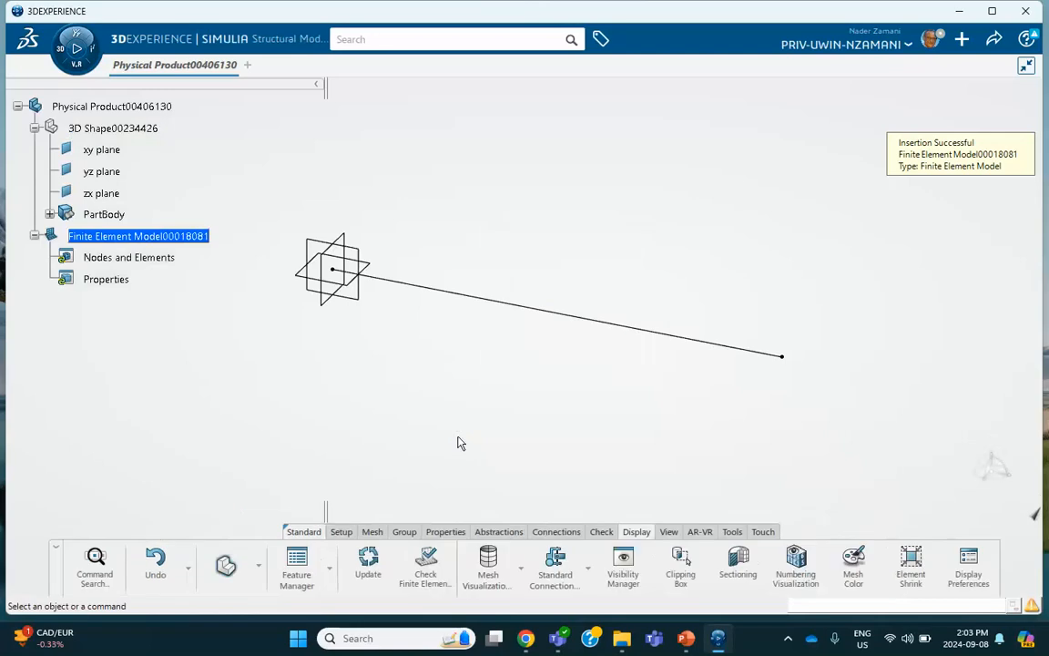
click(372, 531)
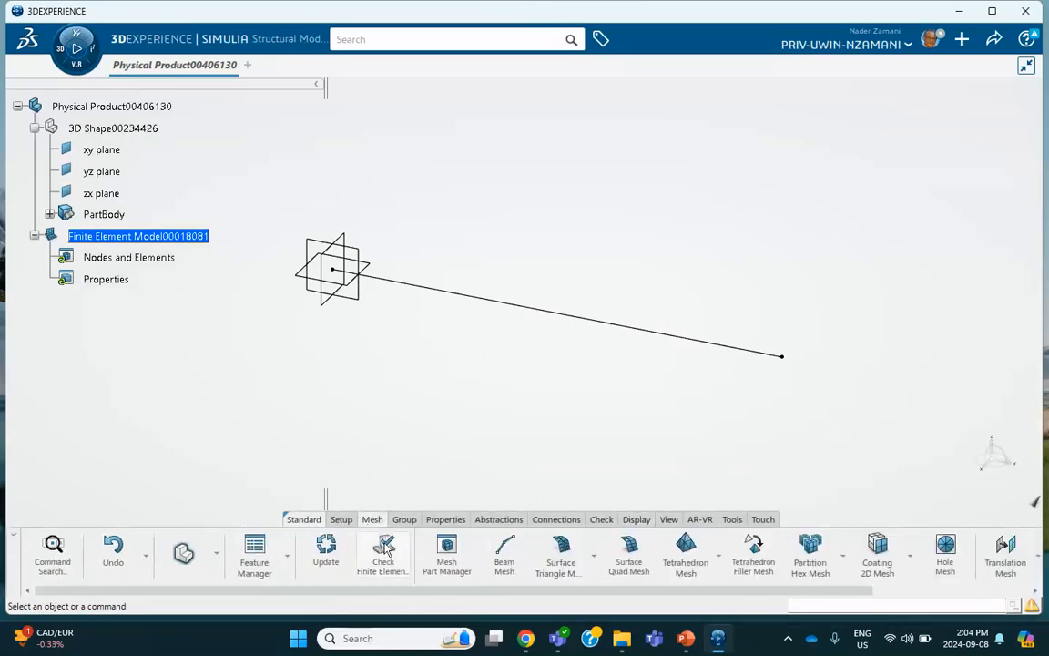
click(506, 557)
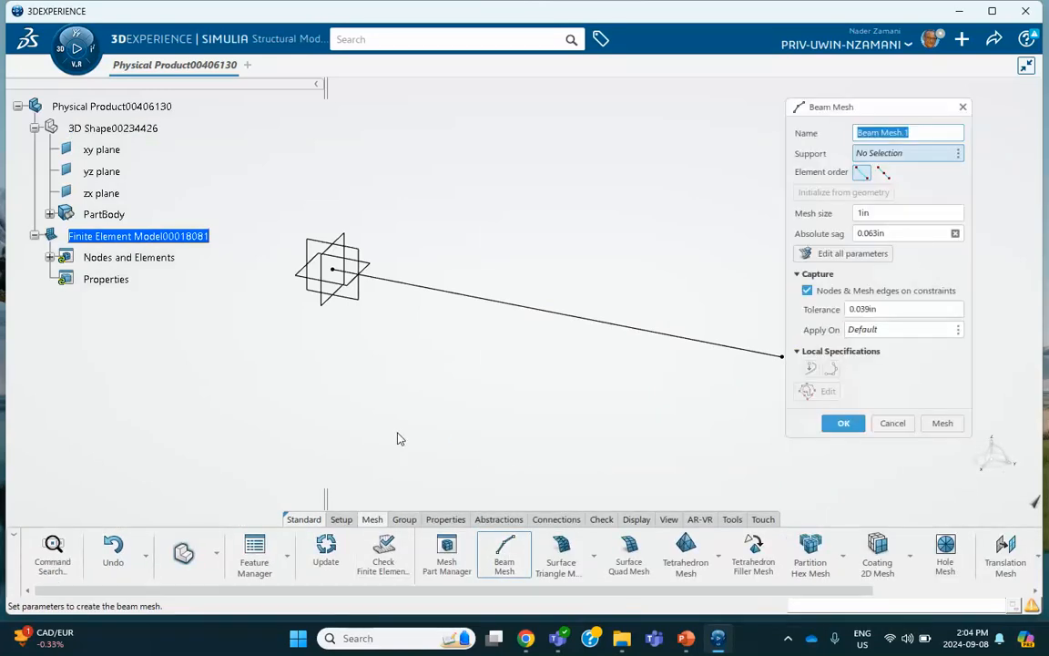
click(514, 306)
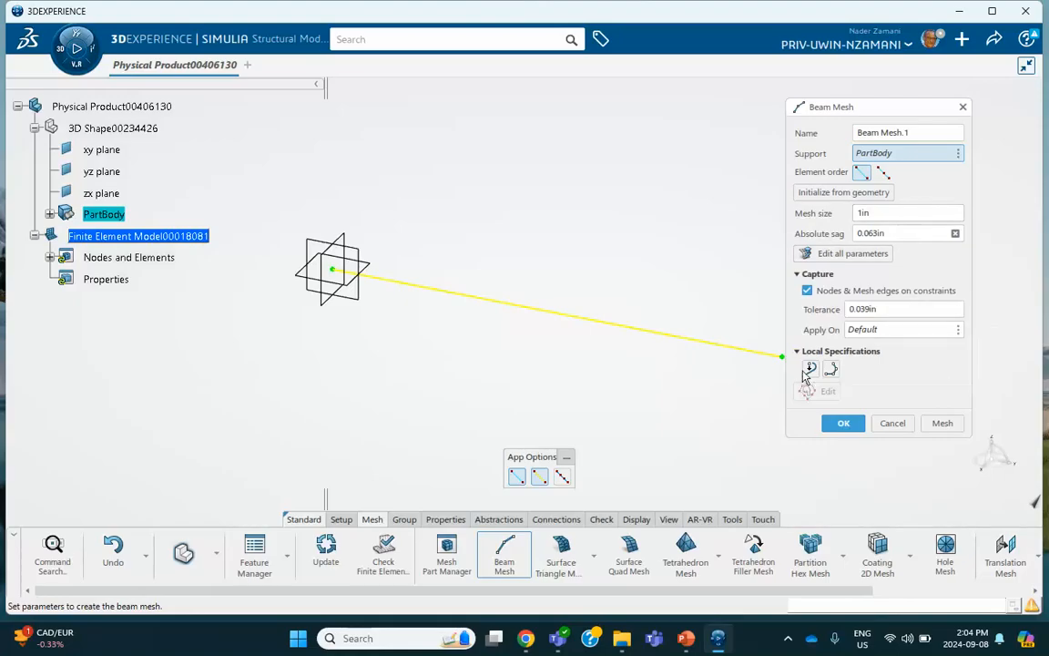
click(810, 370)
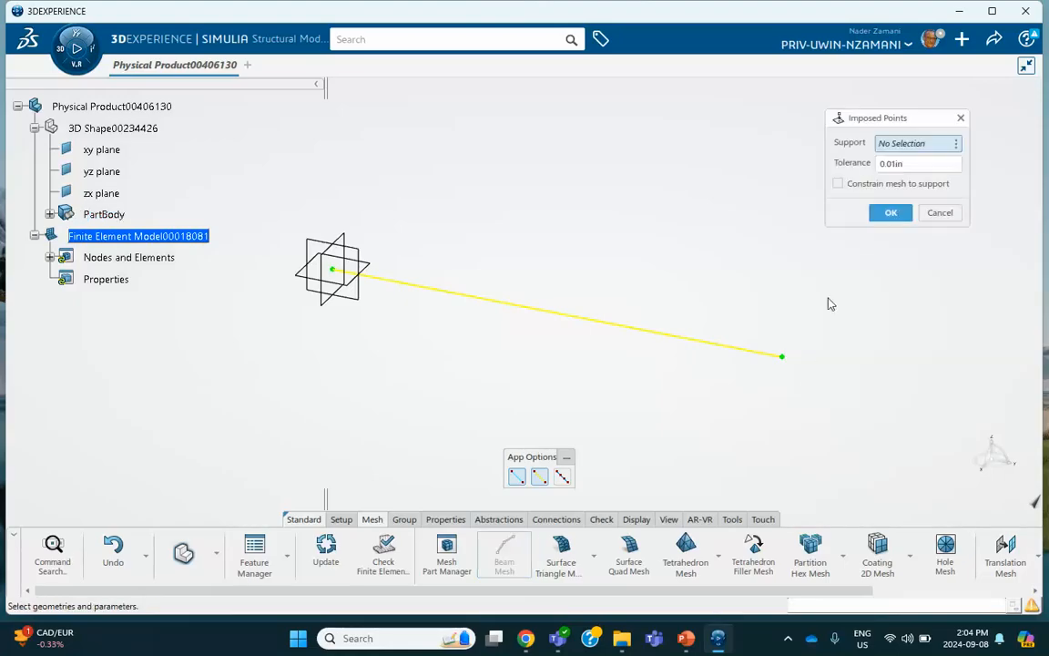
click(956, 146)
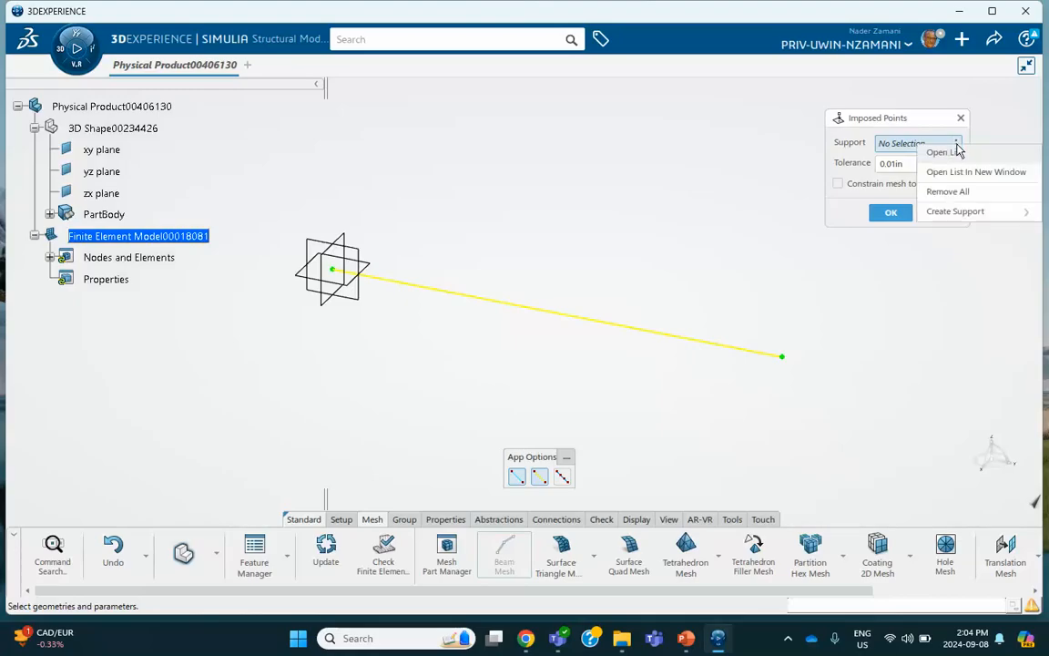
mouse_move(955, 210)
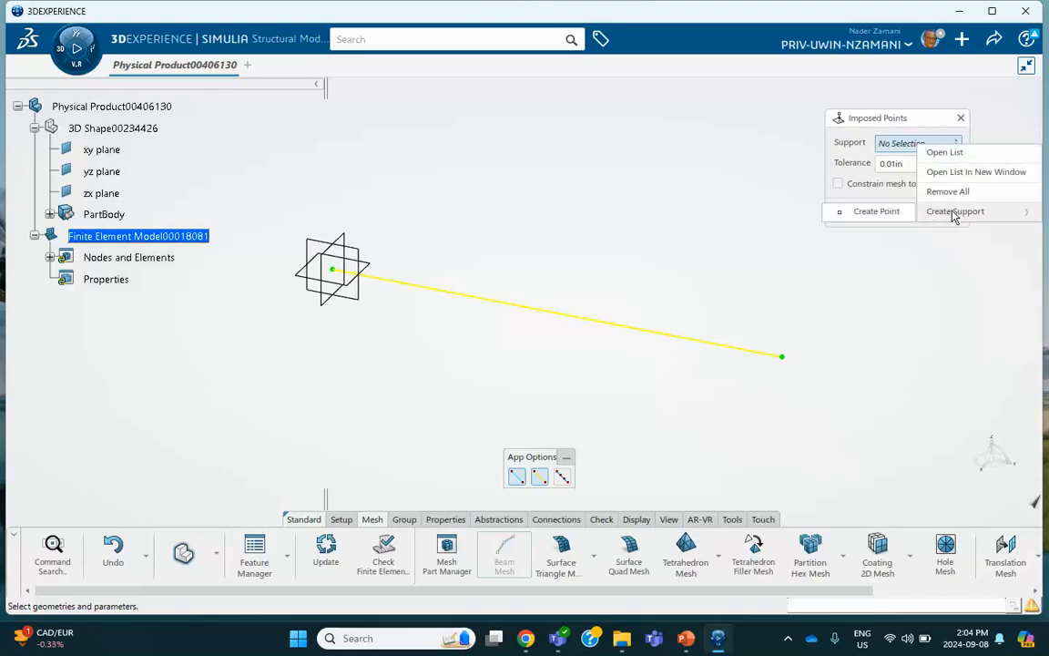
click(880, 212)
click(738, 98)
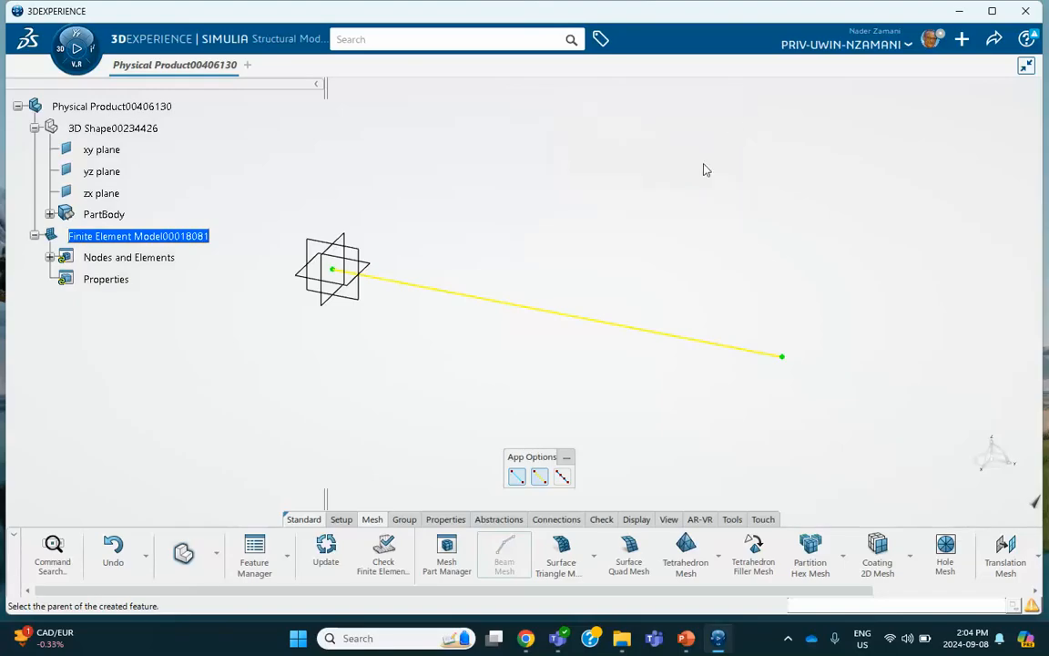
key(Escape)
key(Escape)
click(892, 422)
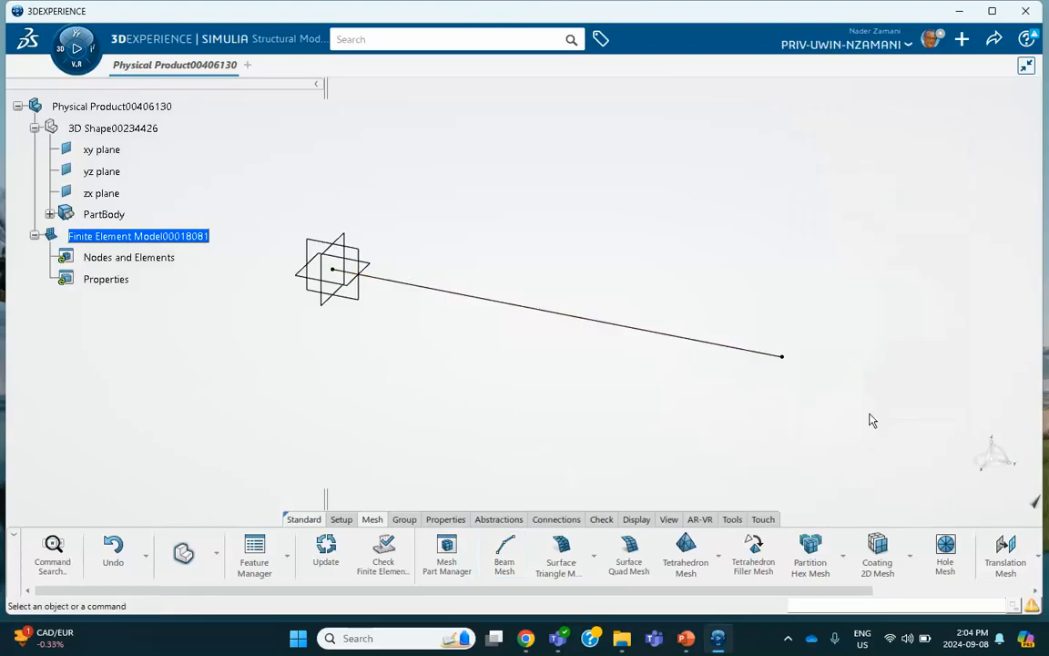
Step: Return to the 3D shape and create an on-curve point on the 10 in line, about 4.24 in from its start
click(113, 129)
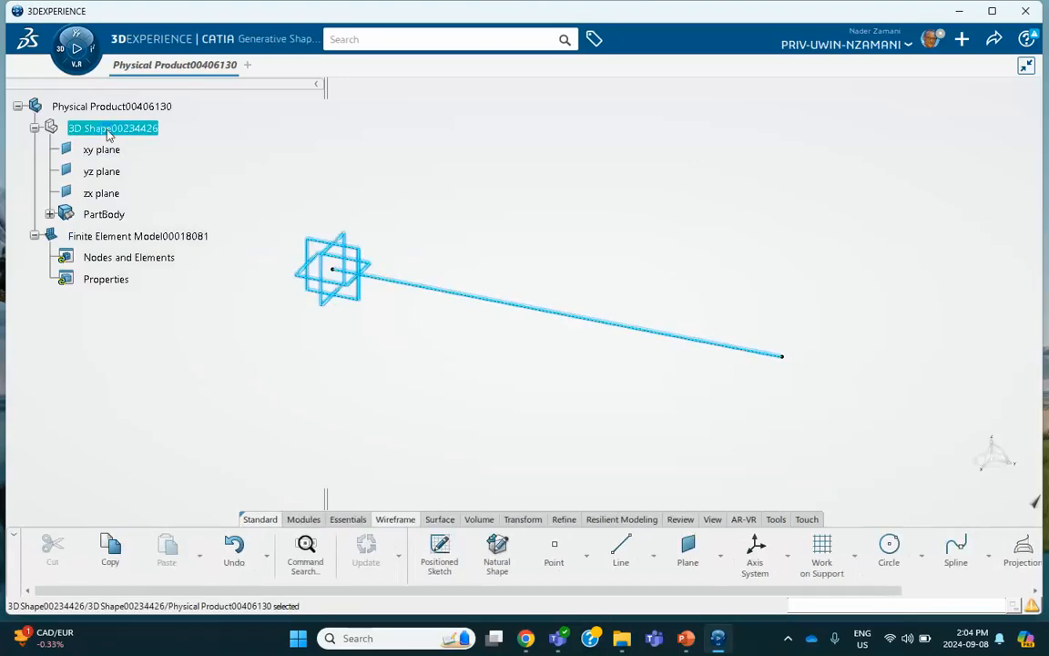
click(552, 550)
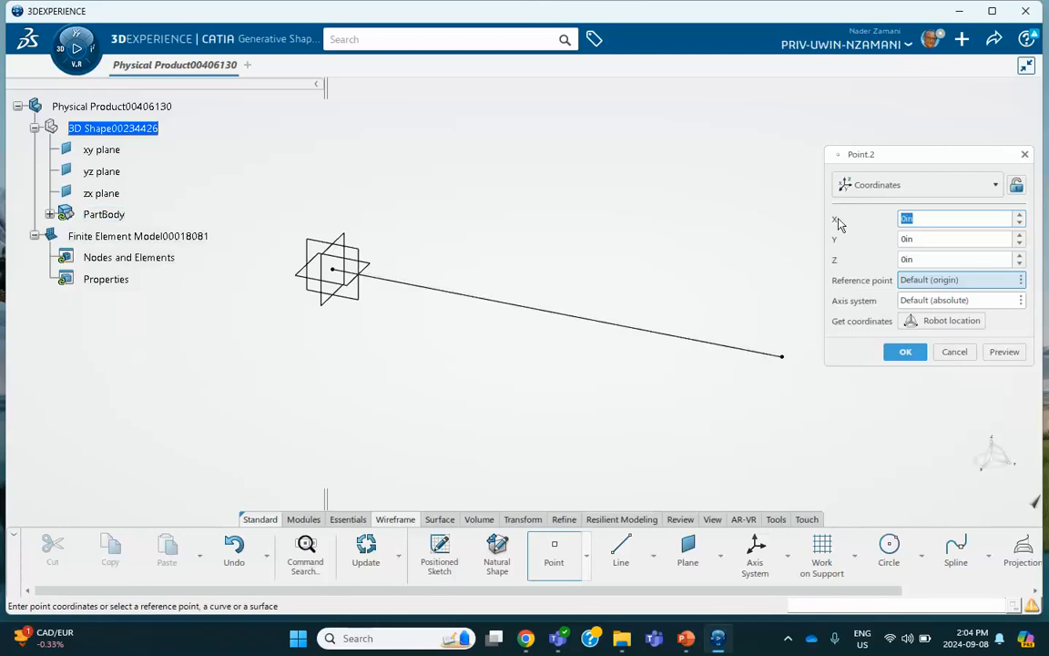
click(906, 190)
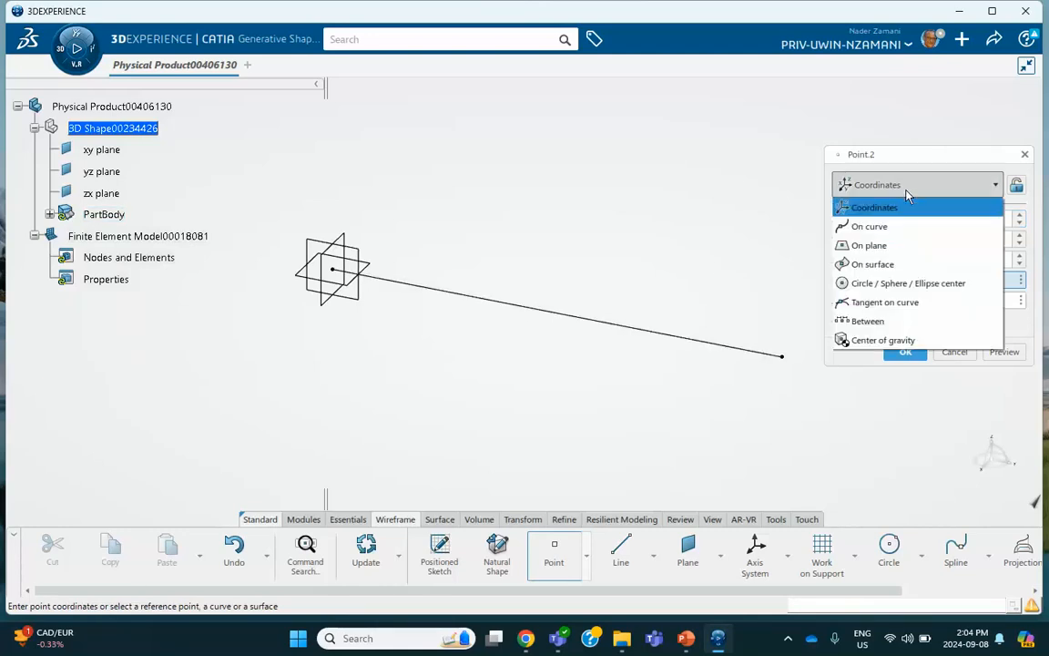
click(870, 227)
click(627, 329)
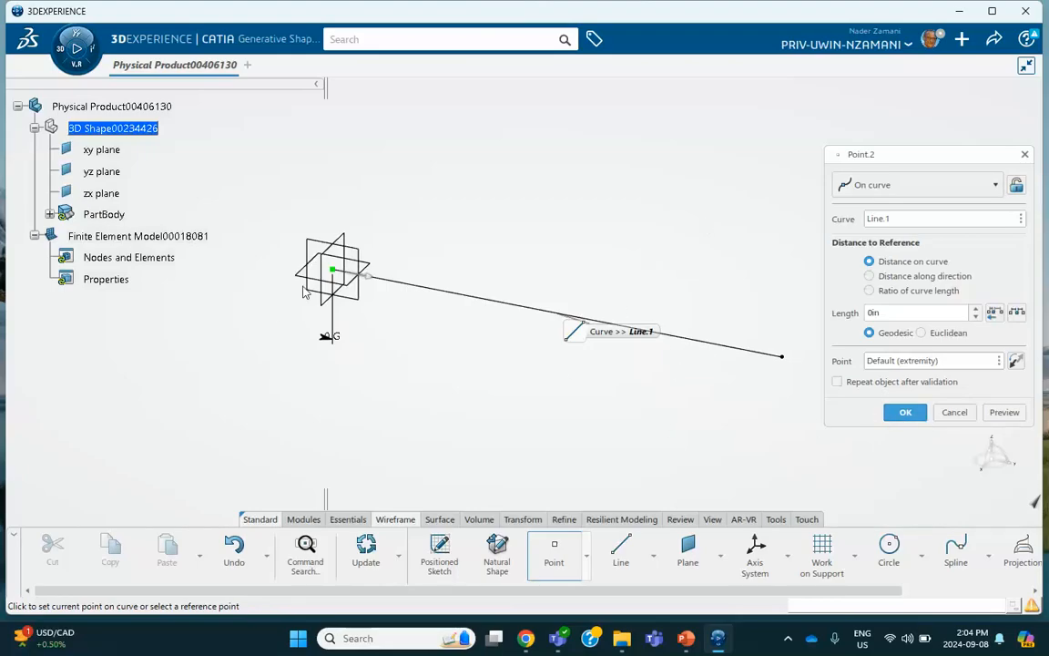
click(377, 278)
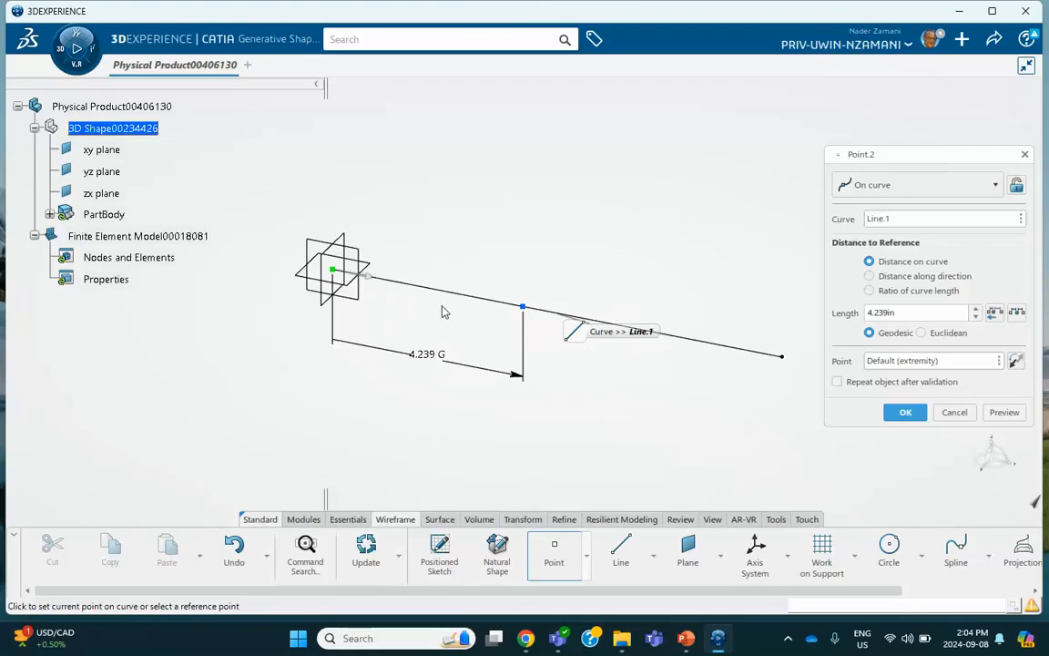
click(906, 412)
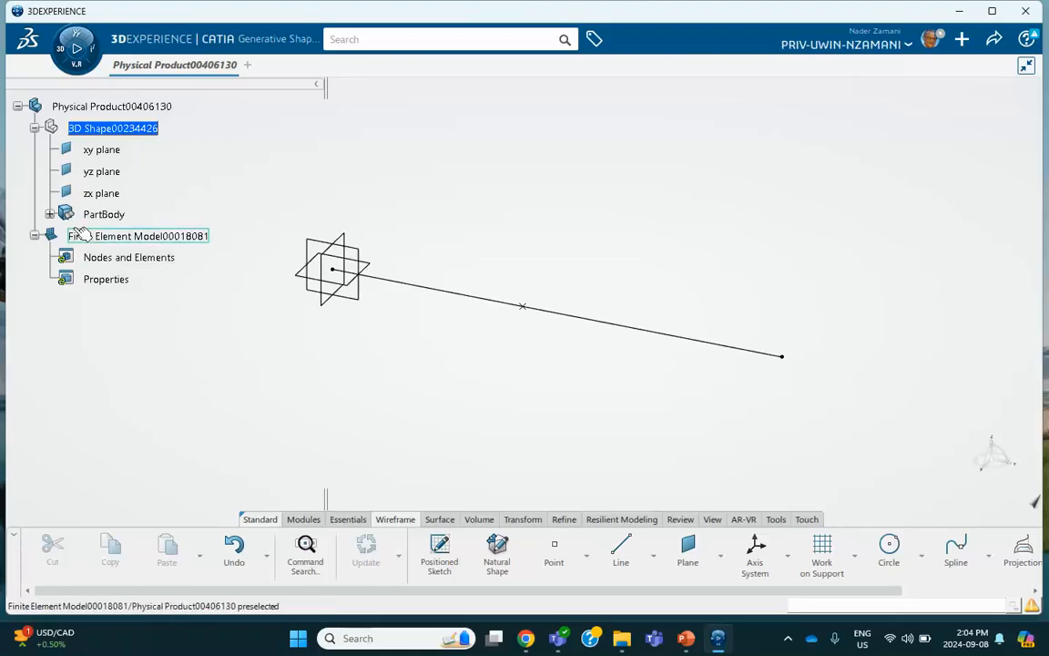
click(109, 258)
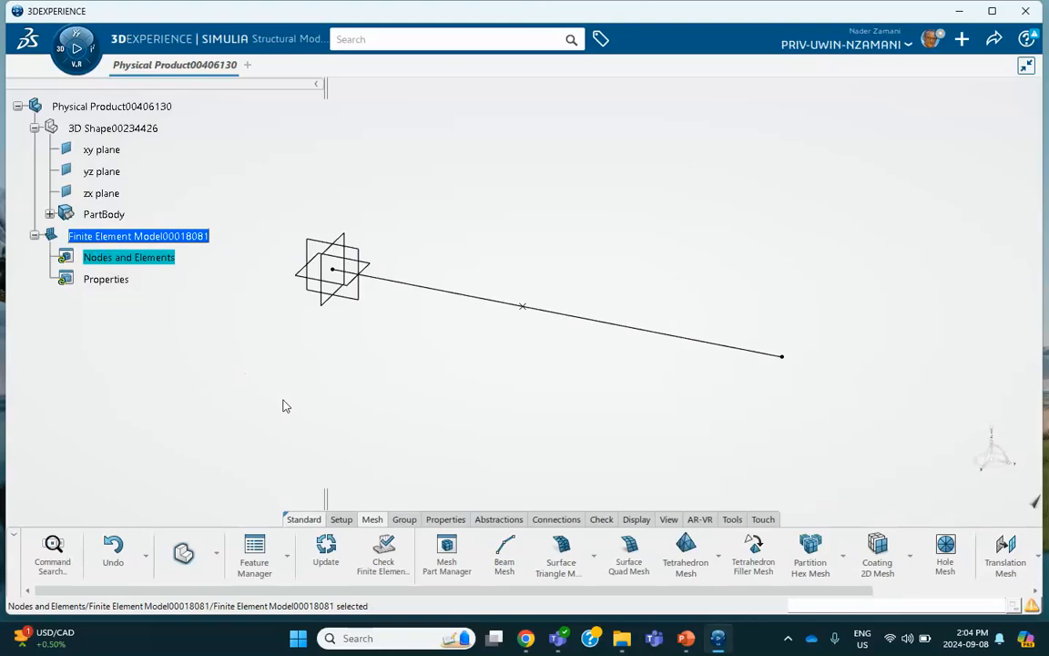
click(503, 552)
click(492, 303)
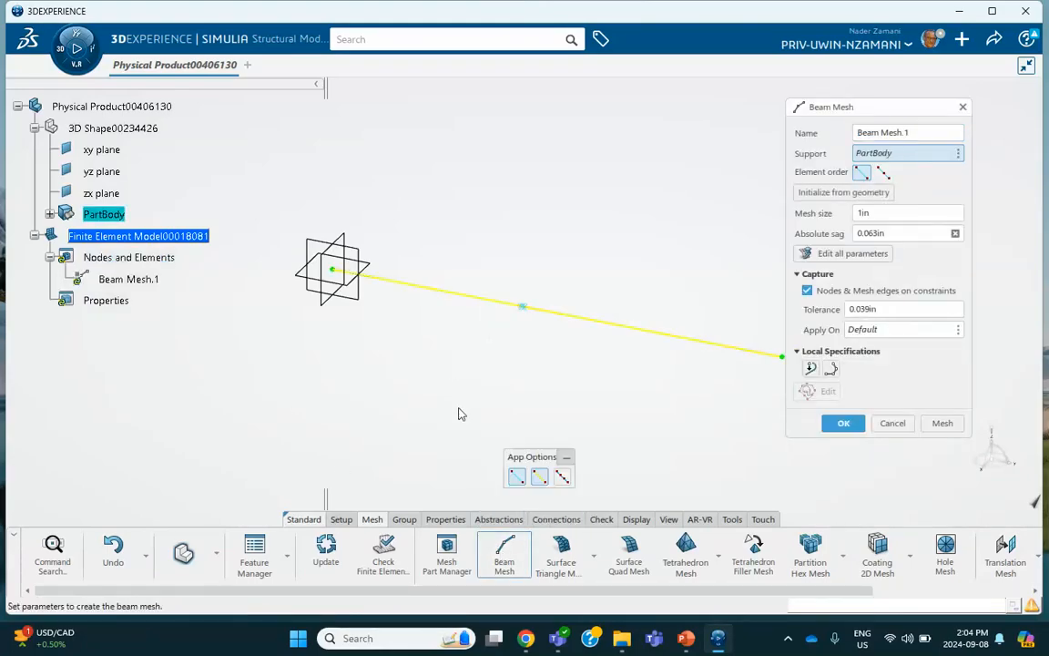
click(811, 369)
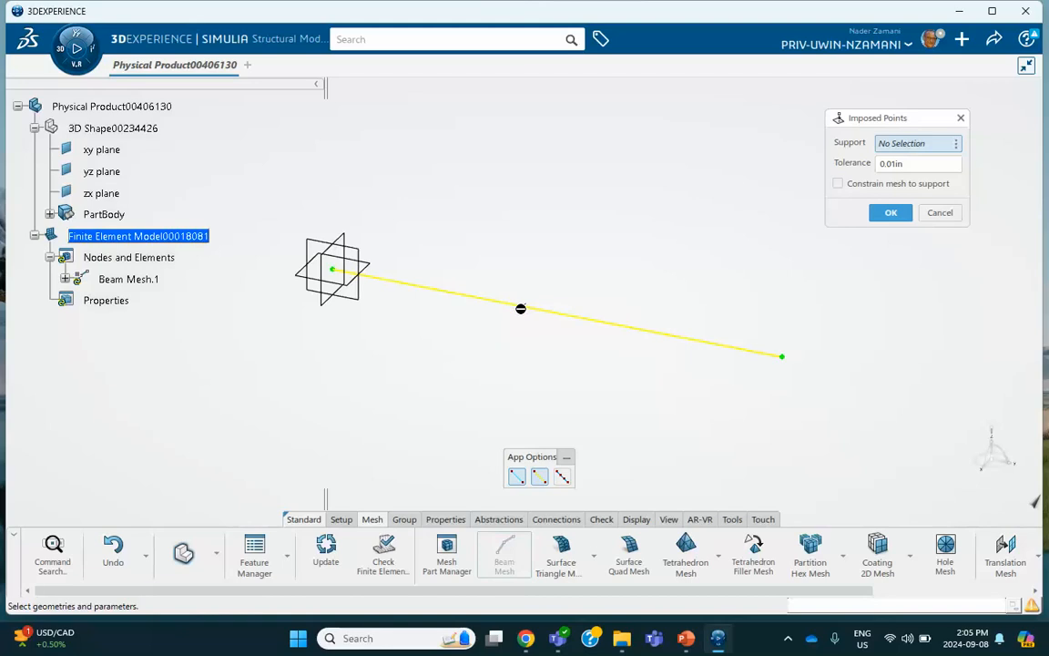
click(936, 212)
click(894, 425)
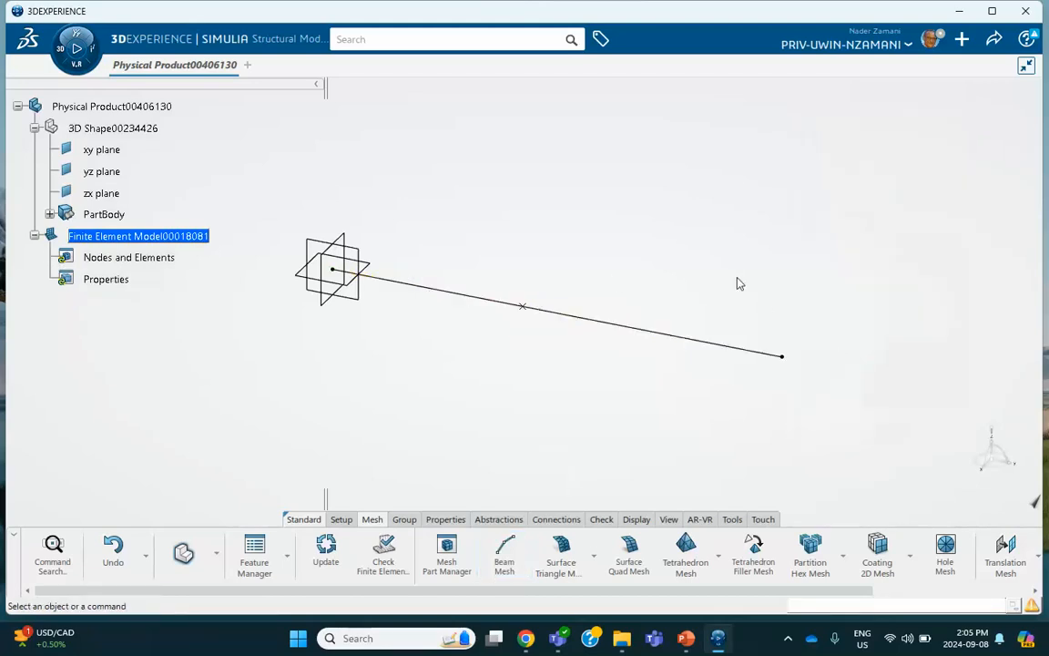
Step: Return to the 3D shape and sketch a separate vertical line on the zx plane, away from the origin
double_click(110, 131)
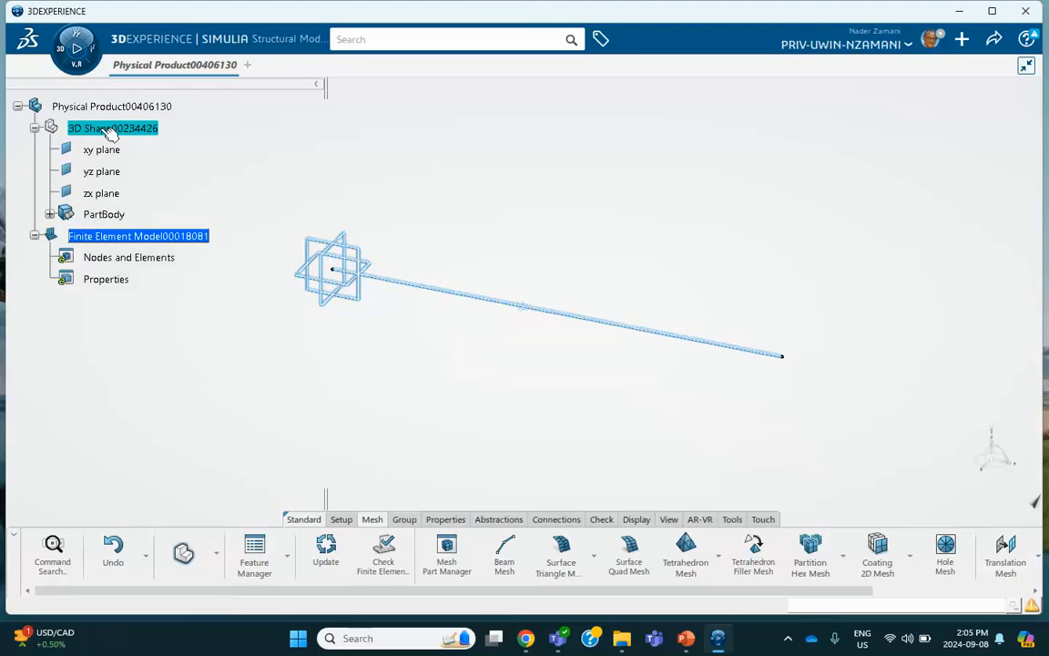
click(406, 160)
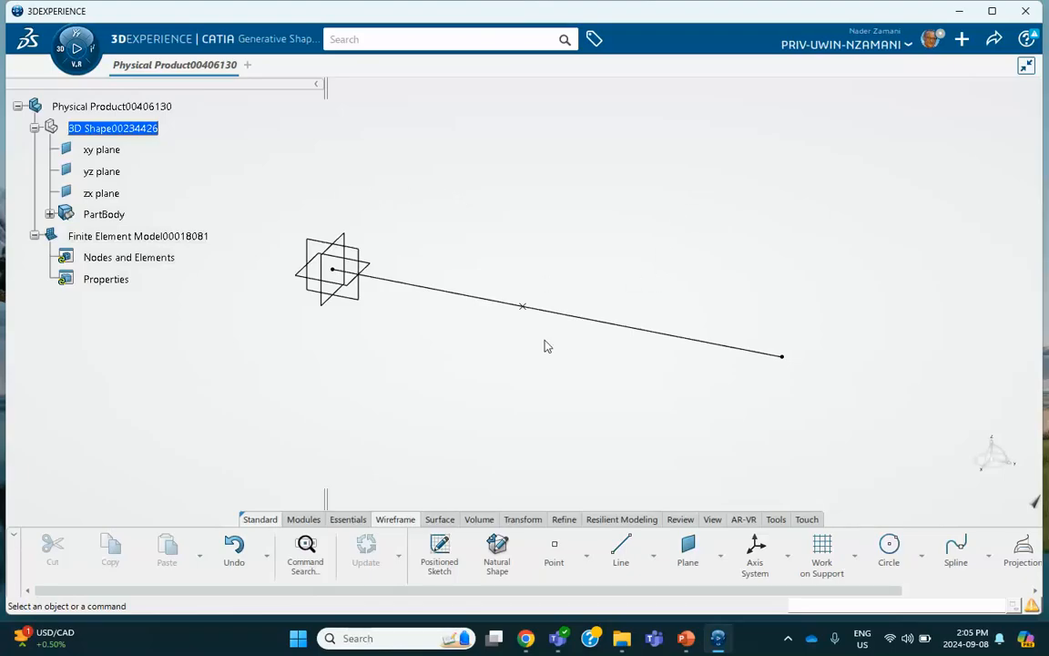
click(350, 239)
click(443, 182)
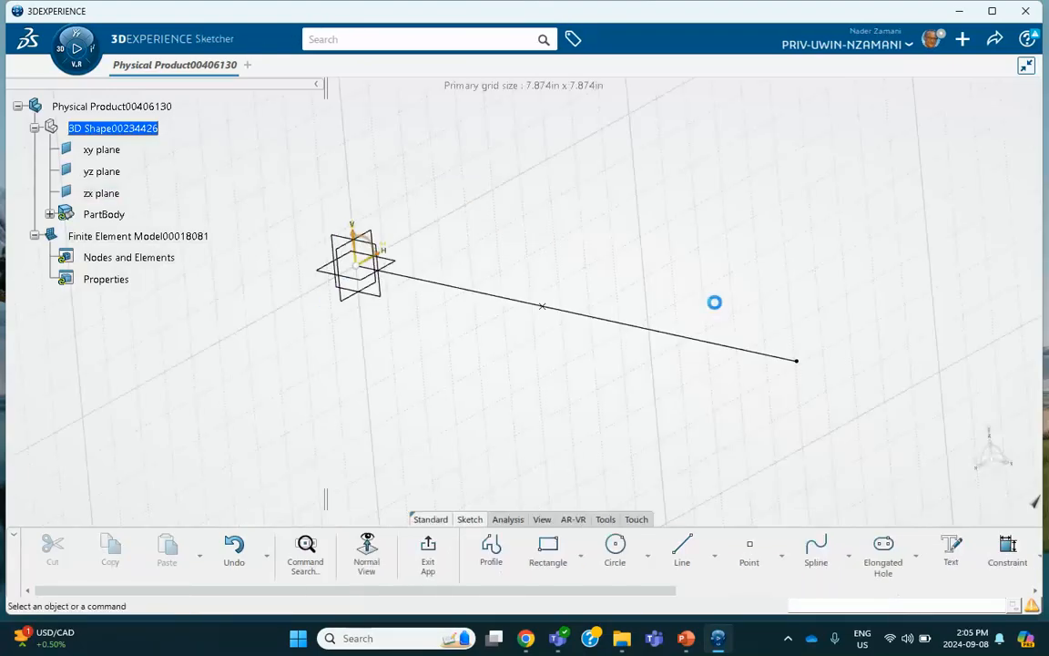
click(682, 547)
click(776, 135)
click(776, 245)
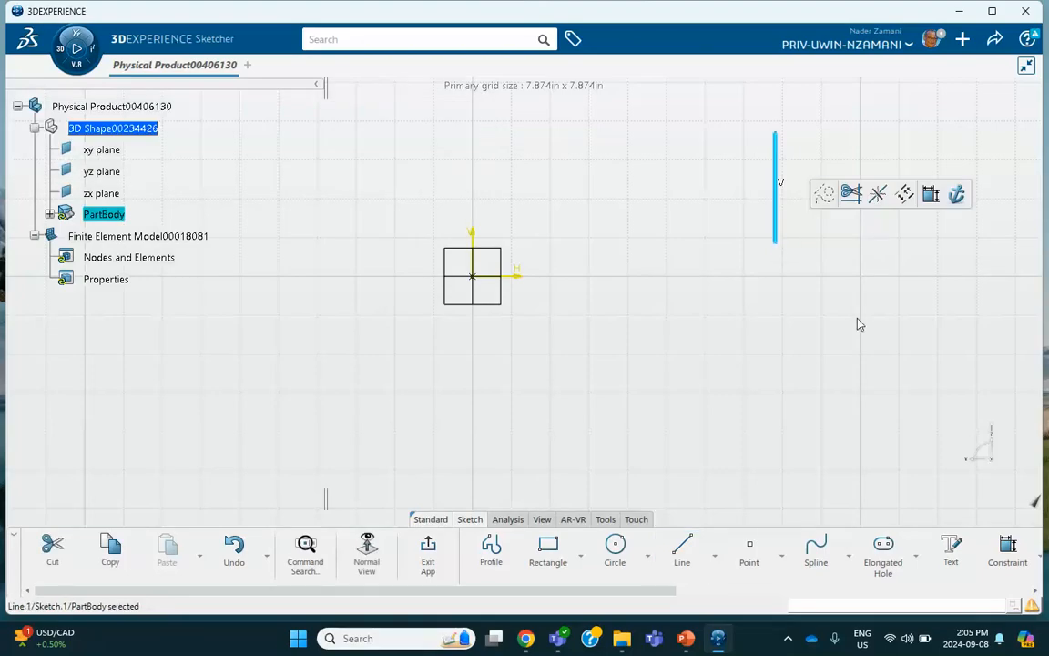
click(427, 551)
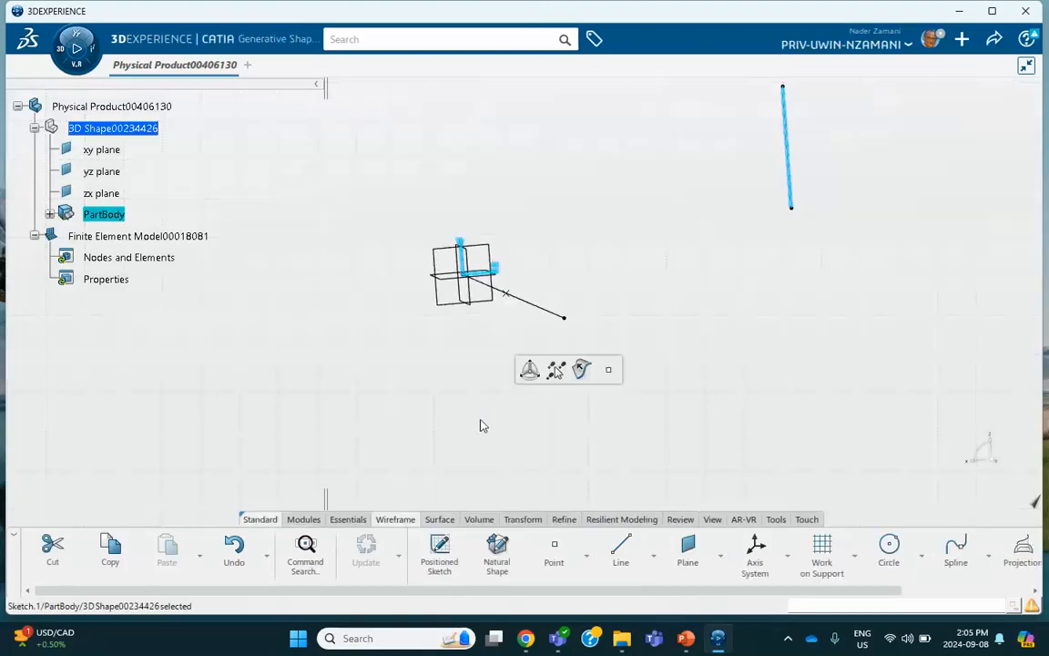
click(419, 317)
Step: Create a linear beam mesh with a 1 in mesh size on the 10 in line, with the on-curve point as an imposed point
middle_drag(333, 235, 227, 298)
click(135, 258)
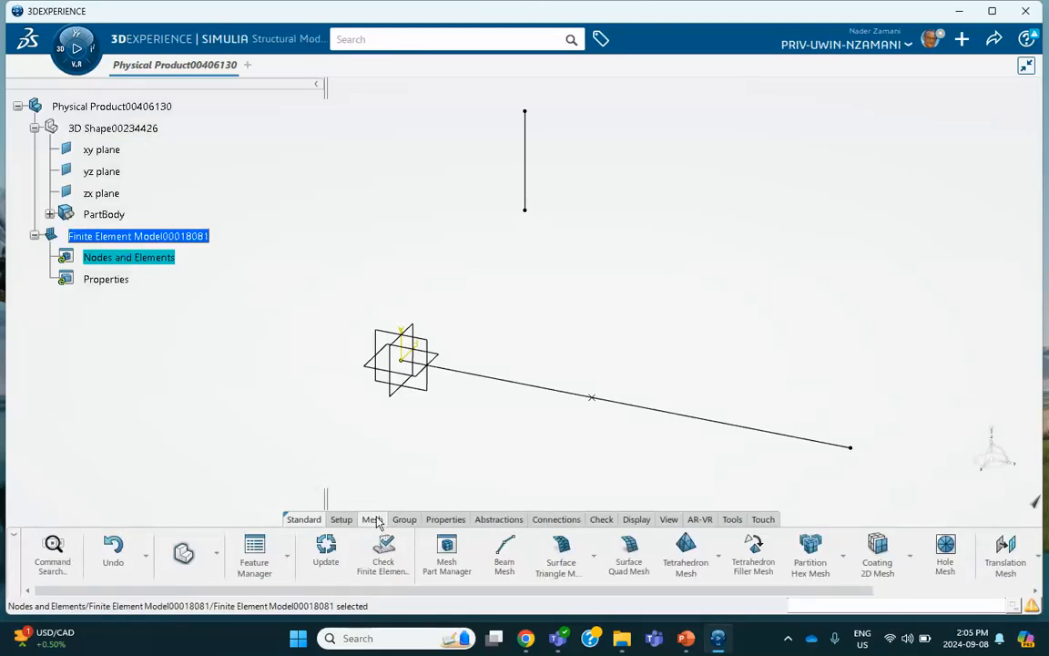
click(505, 557)
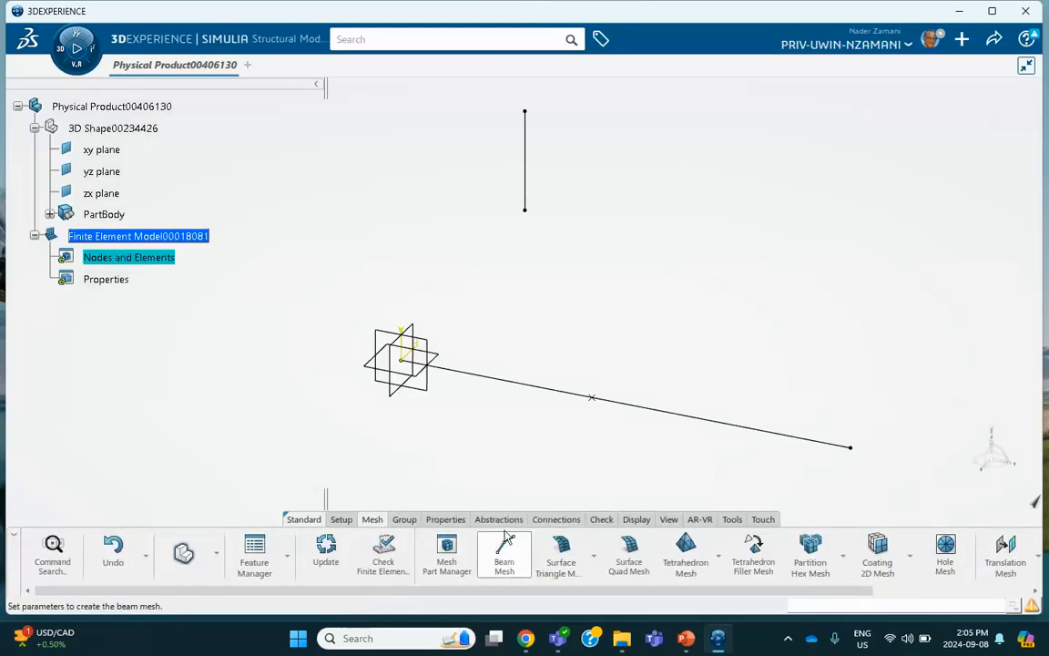
click(488, 379)
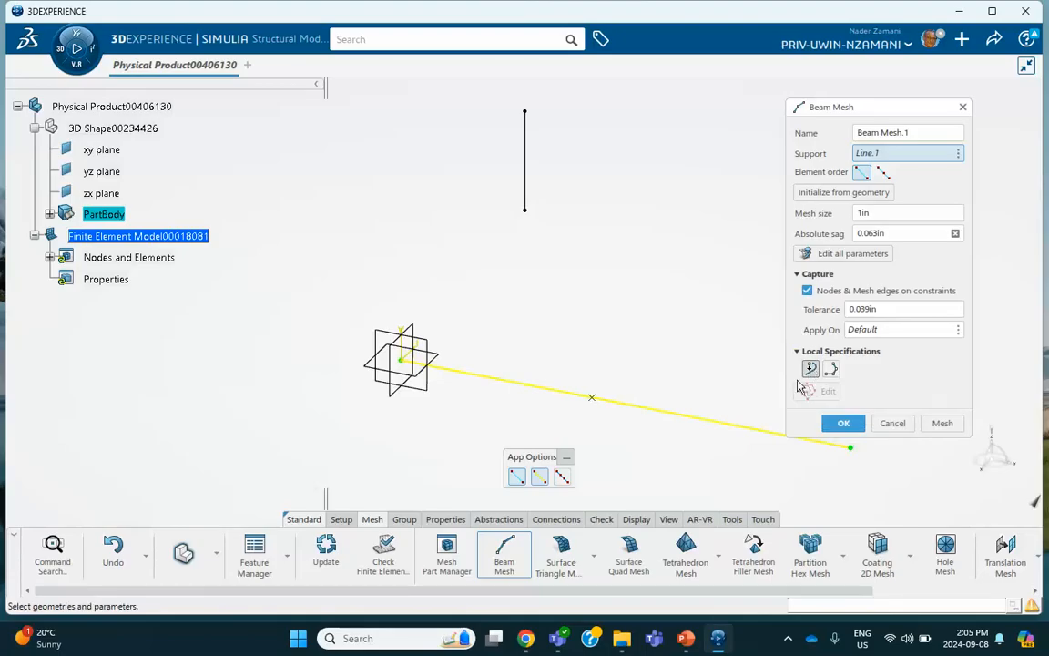
click(831, 368)
click(600, 402)
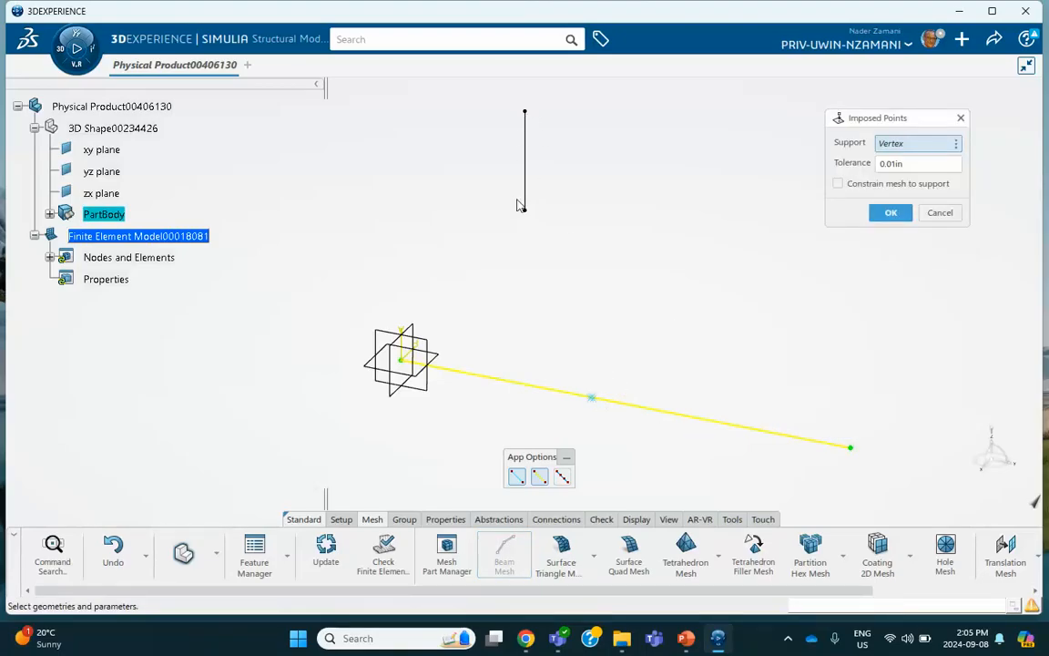
click(889, 213)
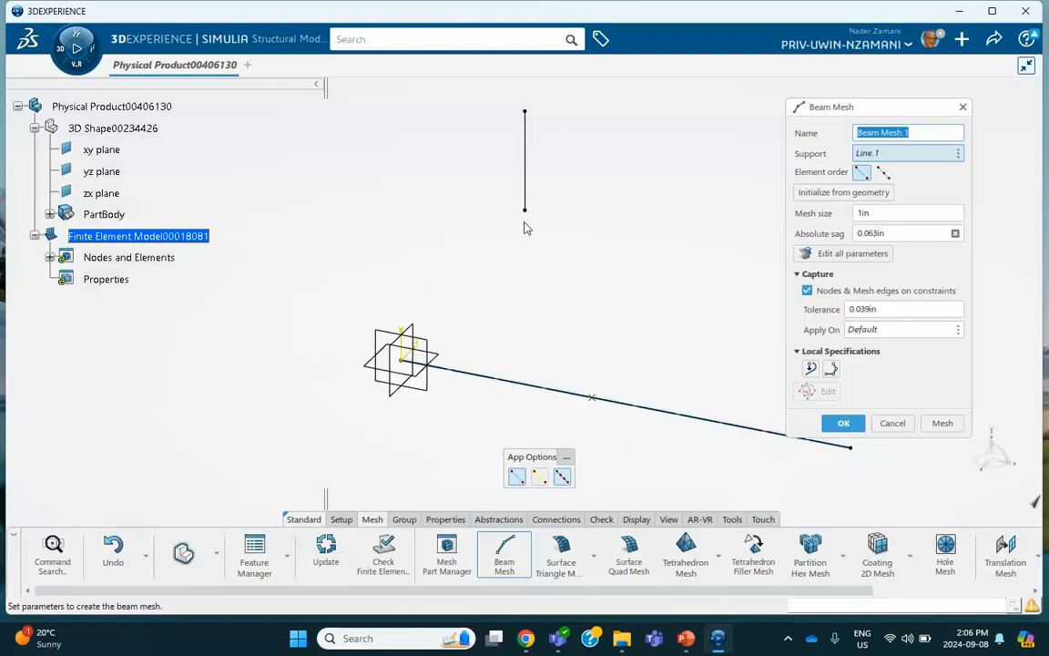
click(943, 424)
click(844, 424)
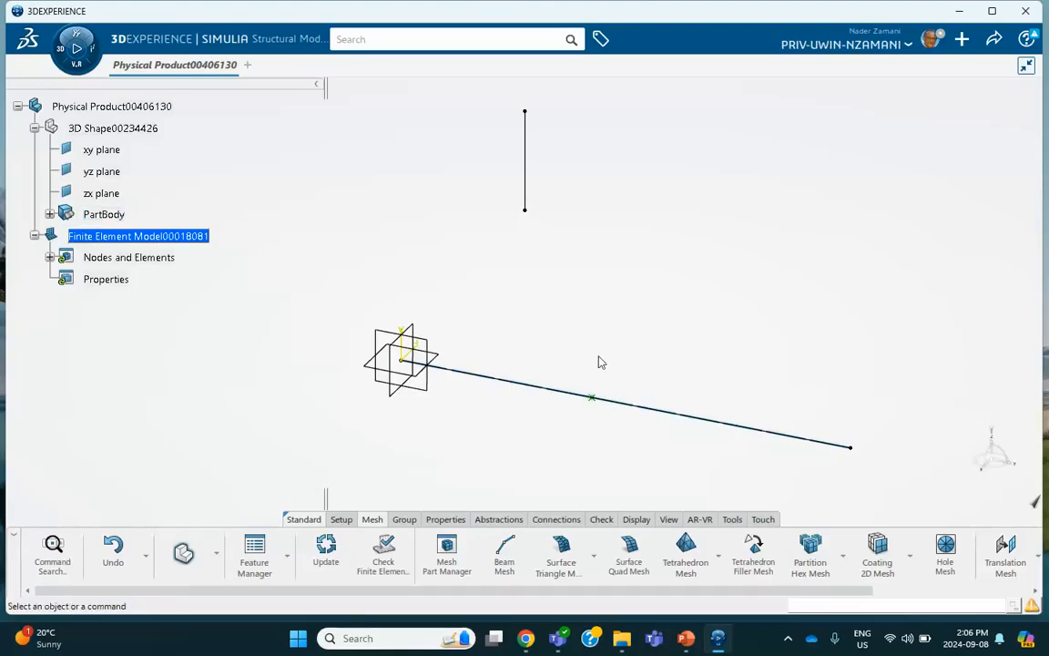
Step: Close the single-line product without saving its changes and create a new 3D part in the Part Design app
click(232, 64)
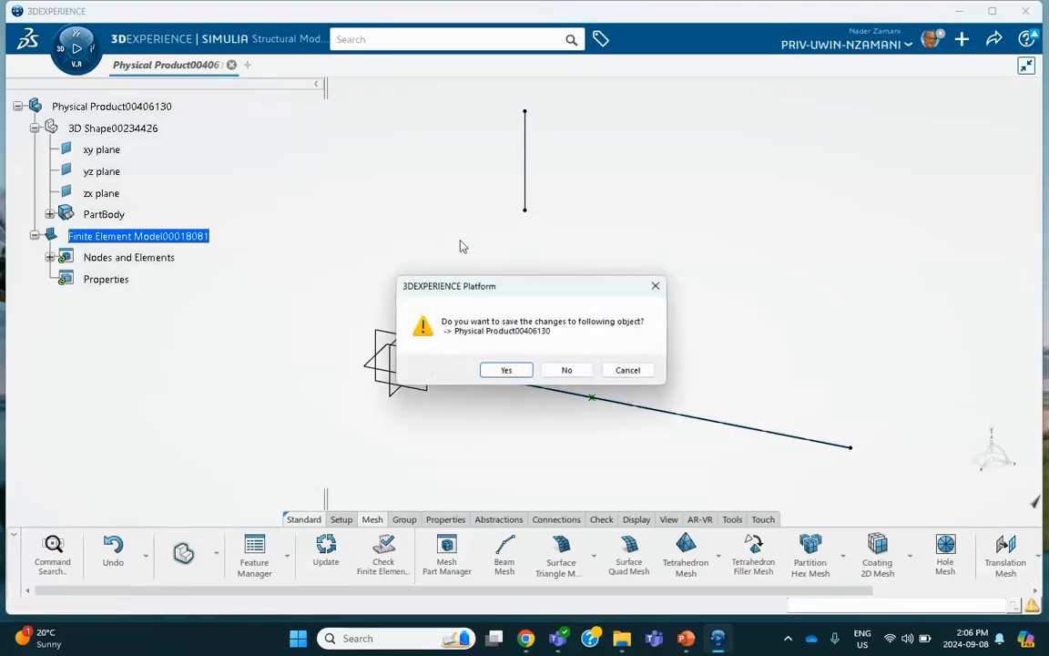
click(569, 370)
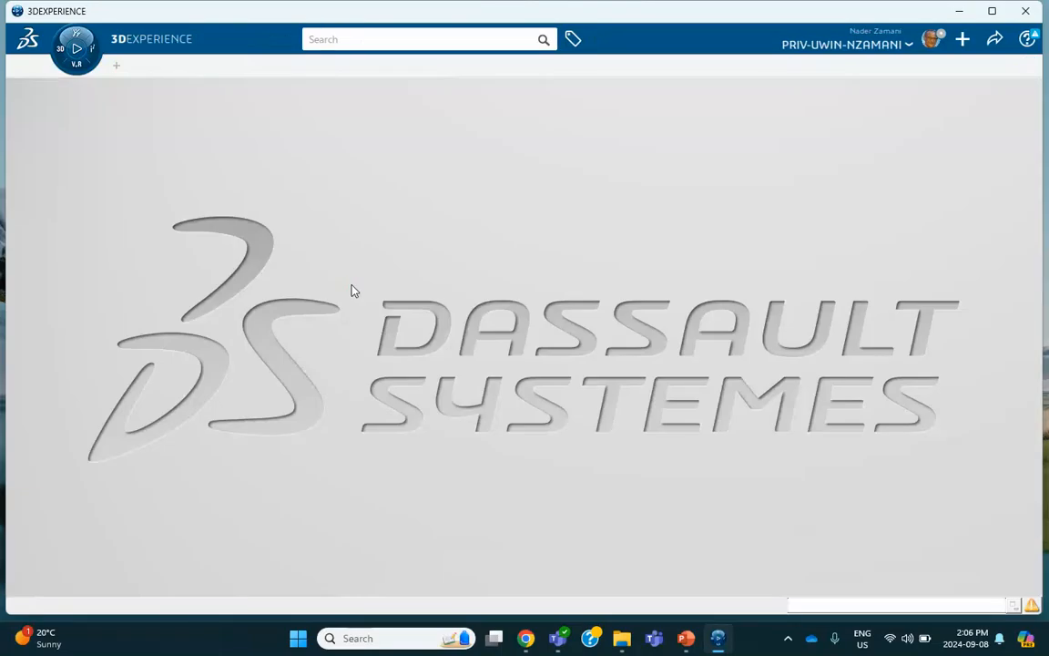
click(73, 45)
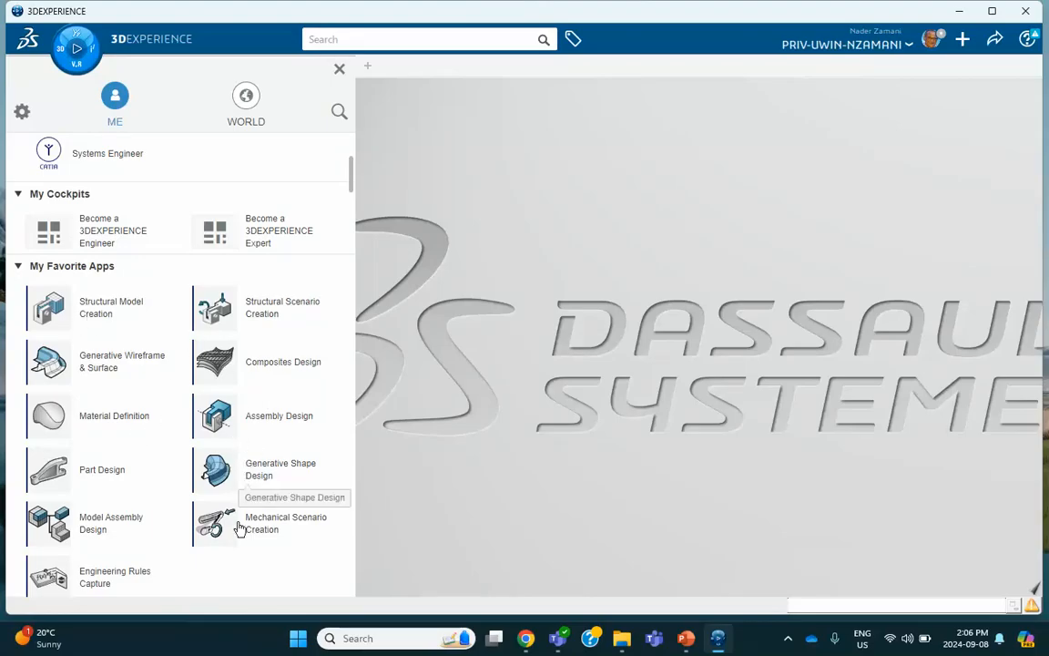
click(91, 489)
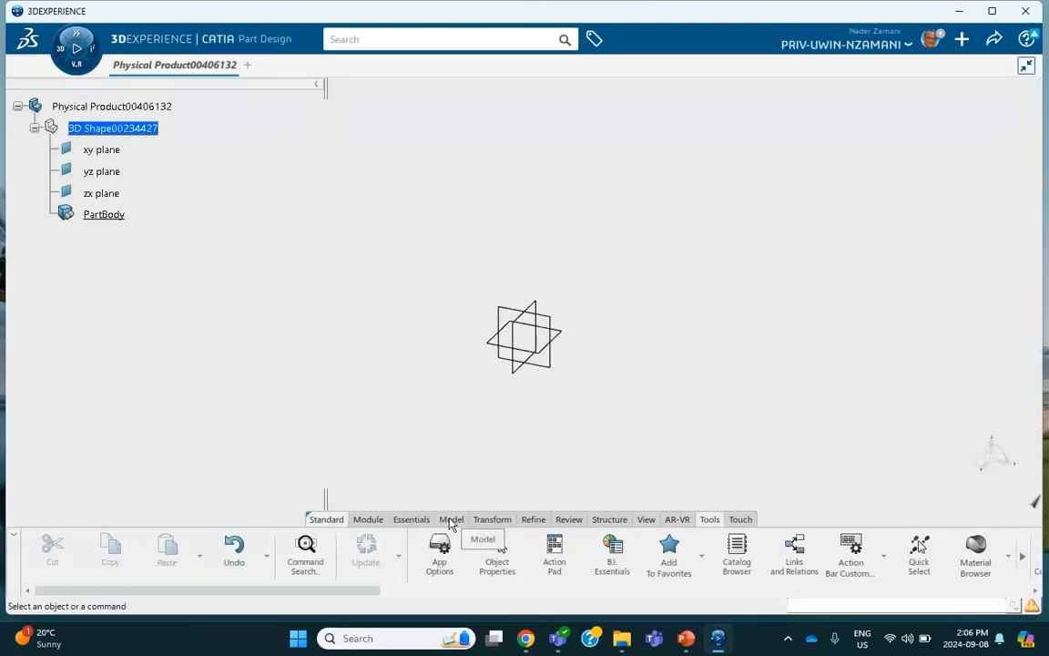
Step: Create a point-direction line 10 in long along the Y component, starting from a new point at coordinates 0, 0, 0
click(411, 519)
click(613, 548)
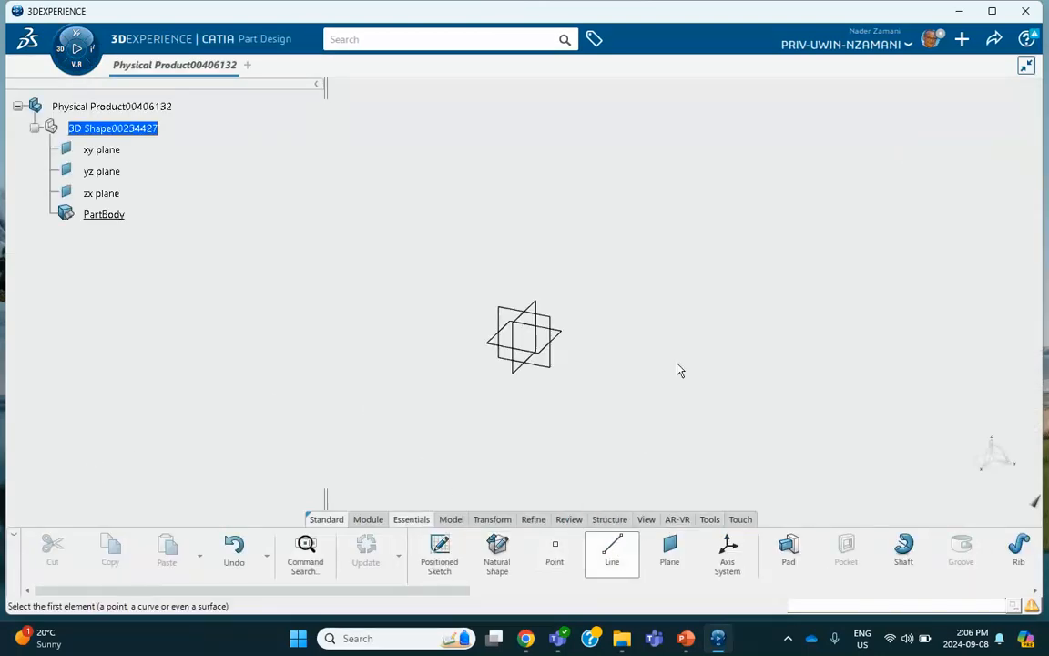
click(861, 146)
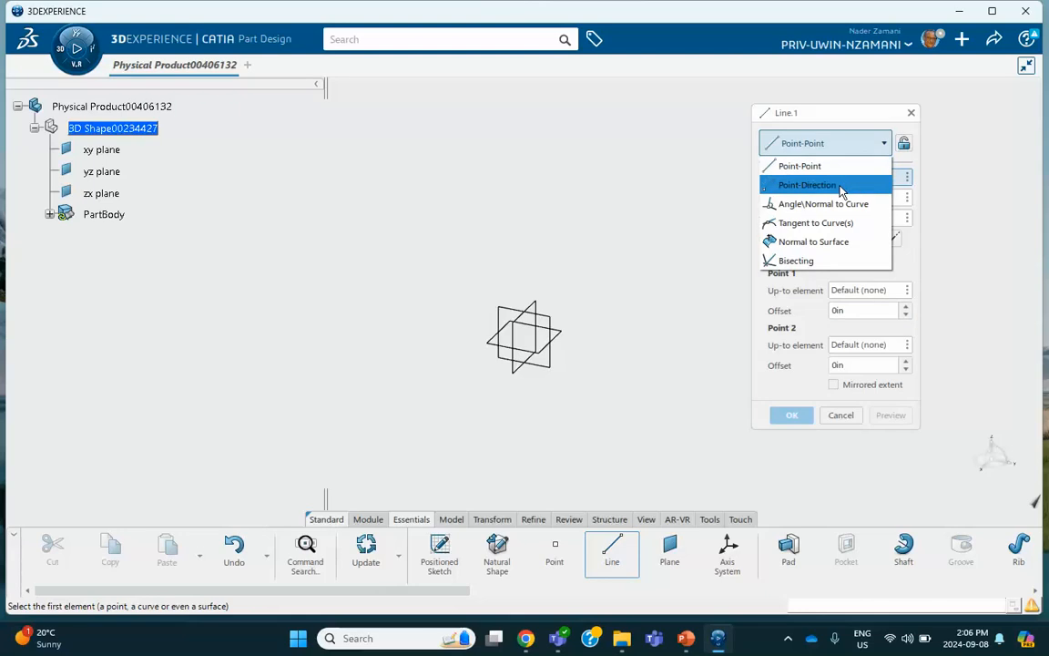
click(844, 186)
click(906, 178)
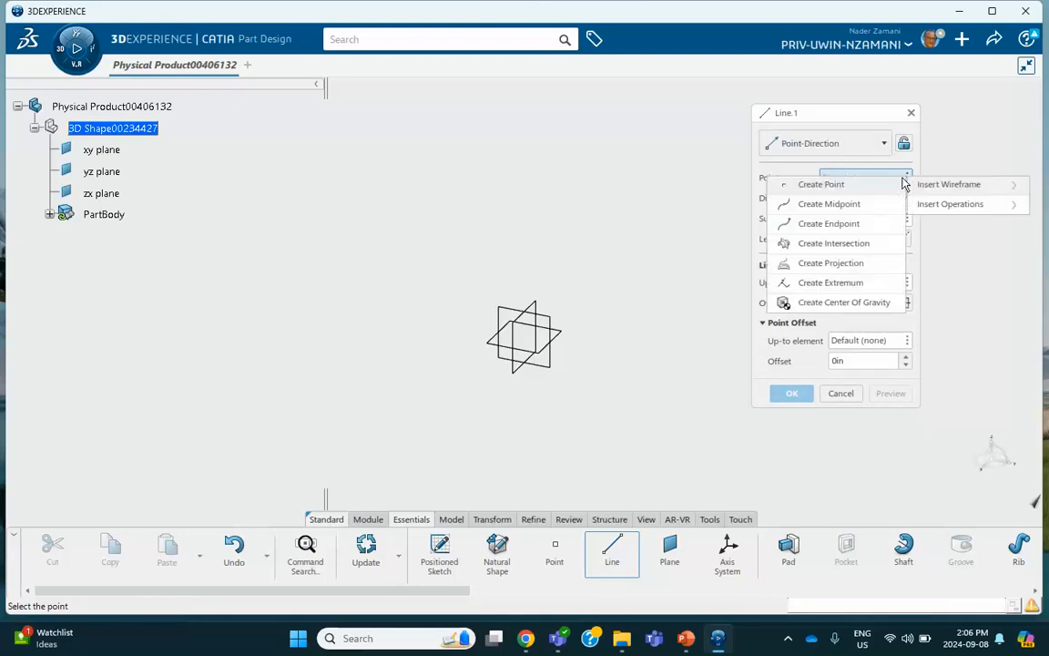
click(815, 186)
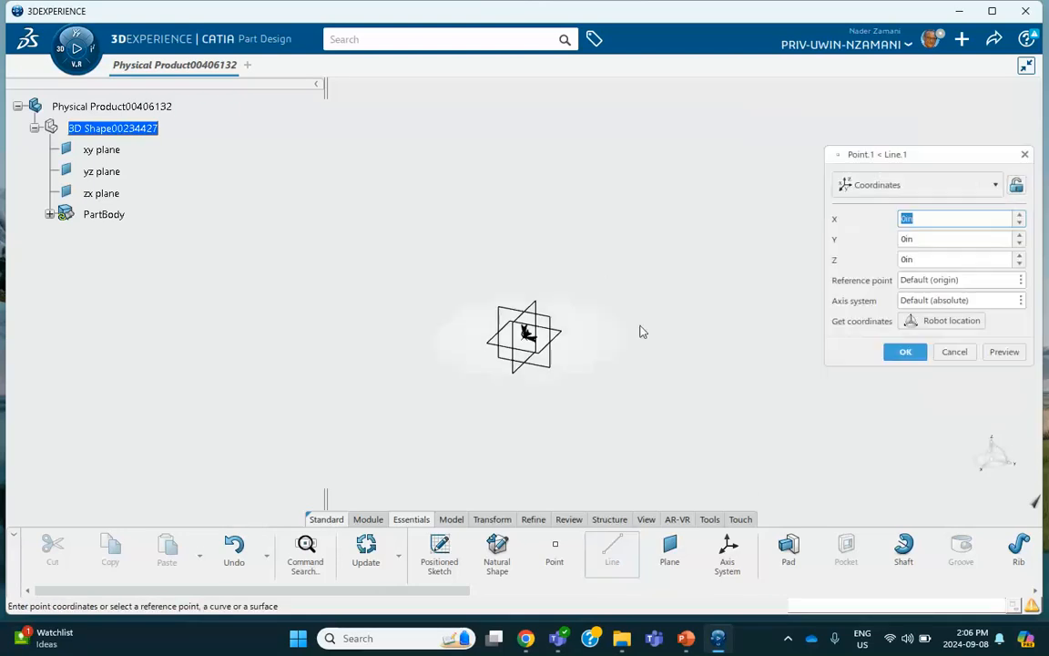
click(905, 351)
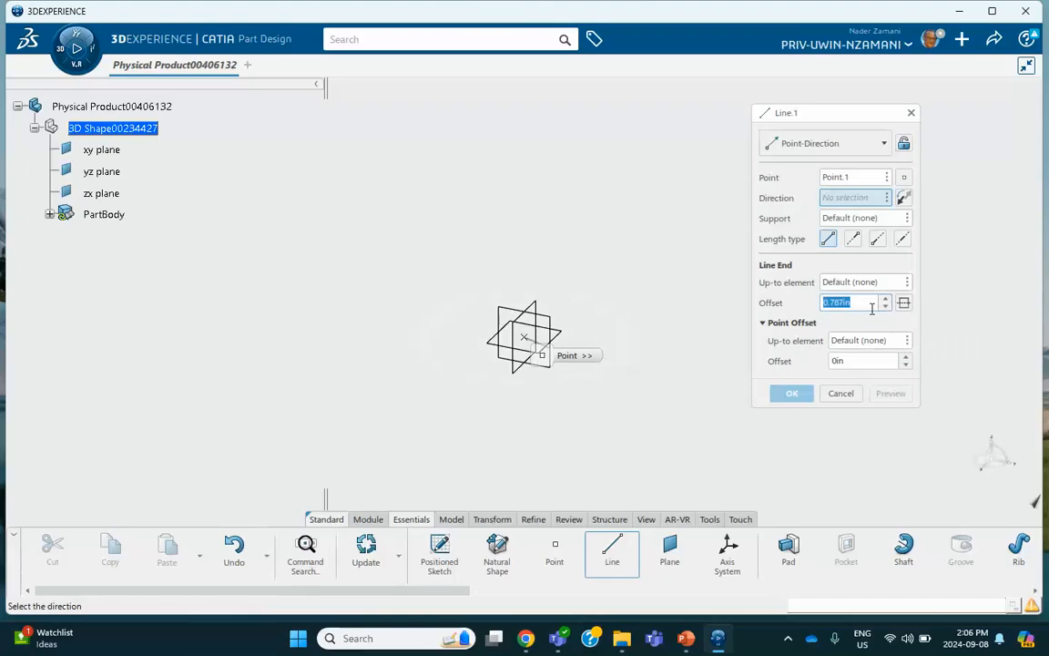
click(886, 197)
click(873, 241)
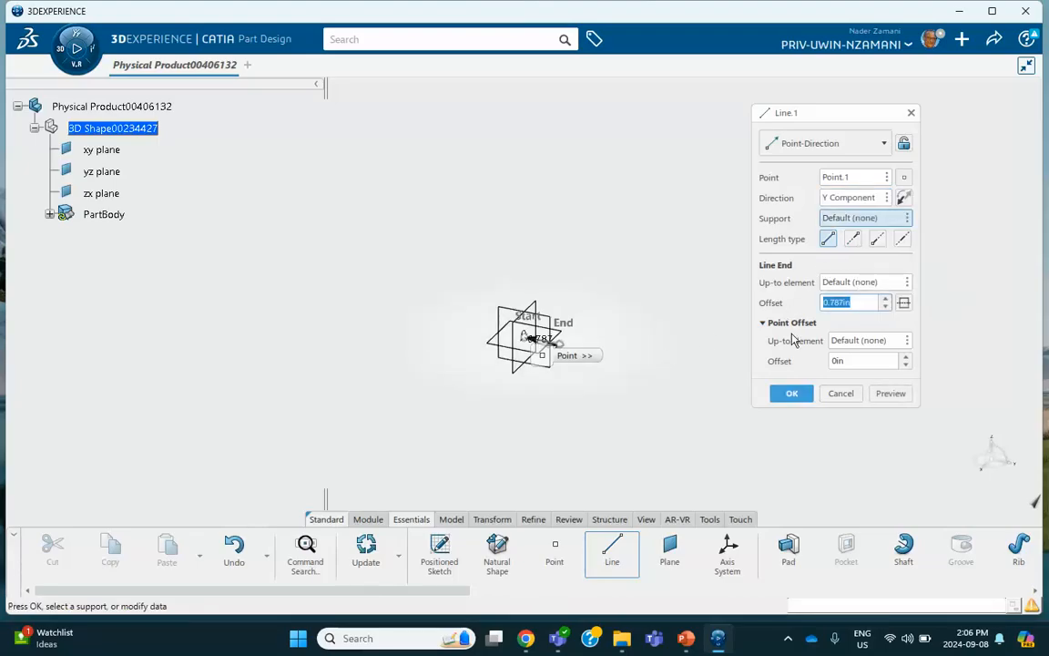
text(10)
click(791, 394)
middle_drag(708, 293, 415, 277)
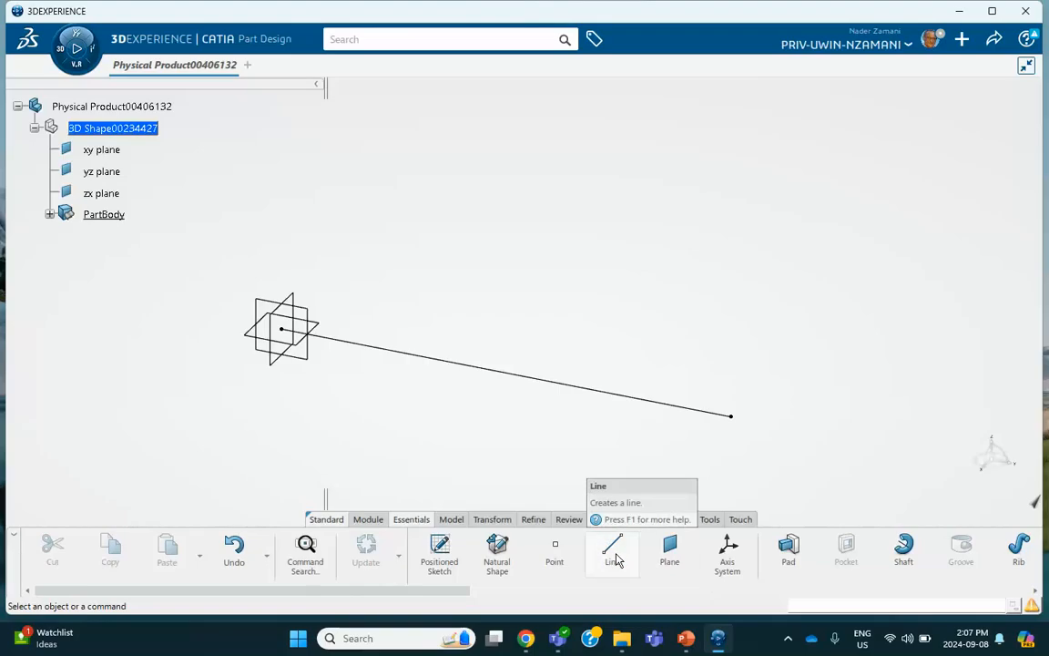
Step: Create an on-curve point on the 10 in line, about 7.81 in from its start
click(555, 552)
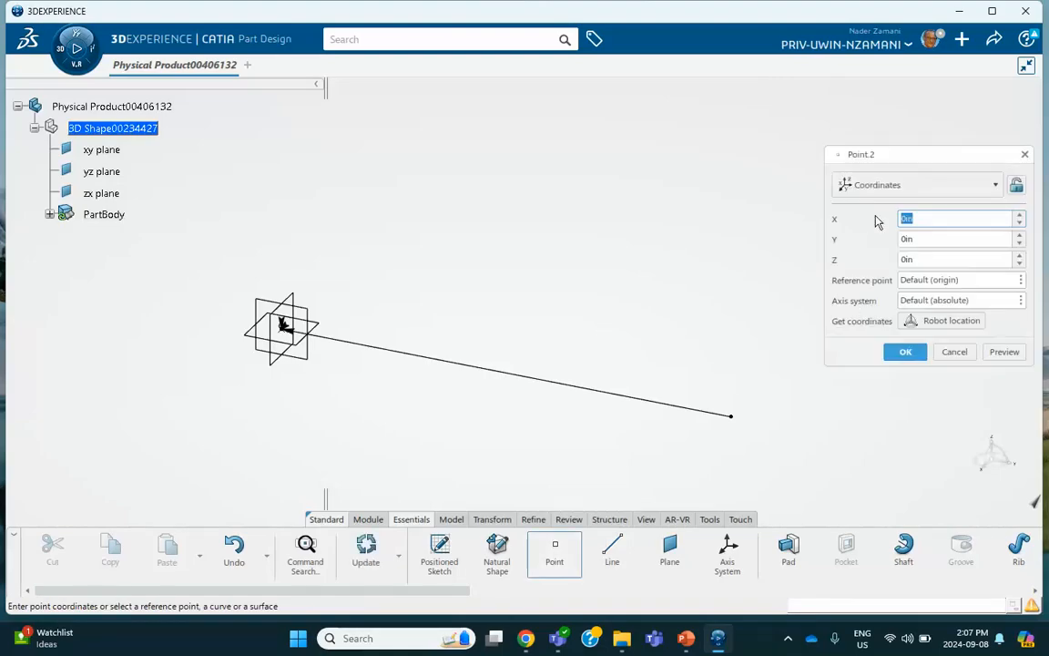
click(923, 188)
click(874, 225)
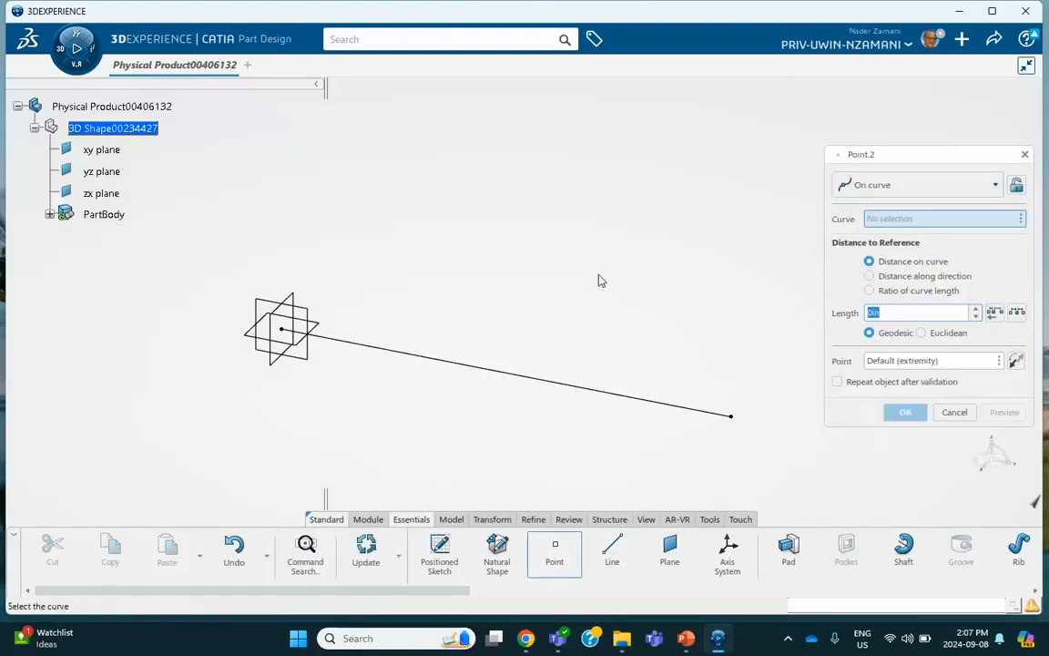
click(557, 383)
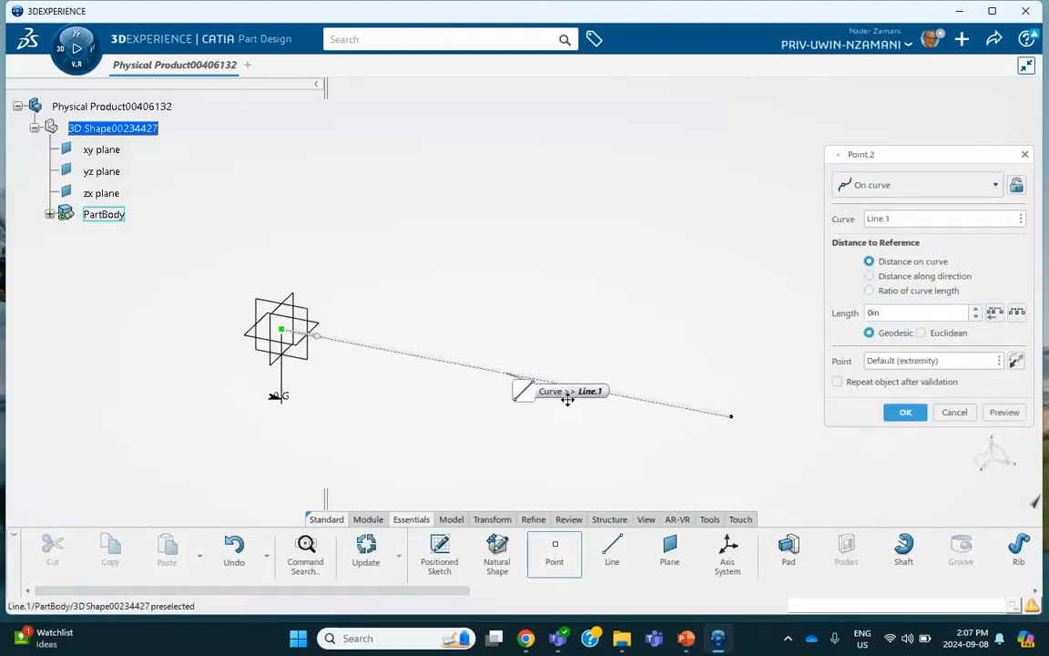
click(688, 409)
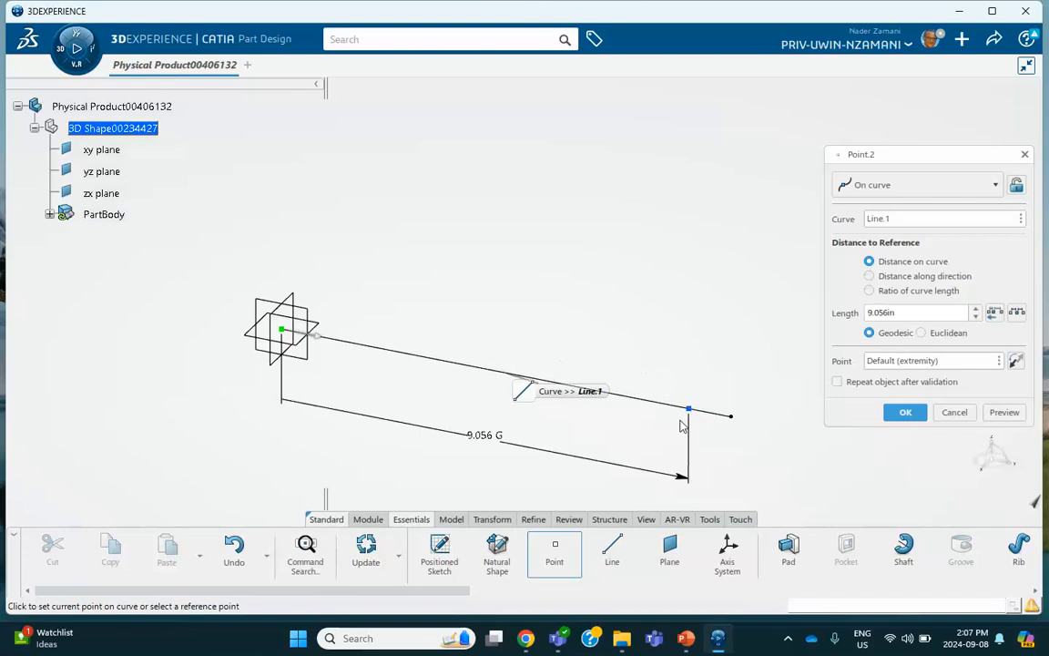
click(632, 397)
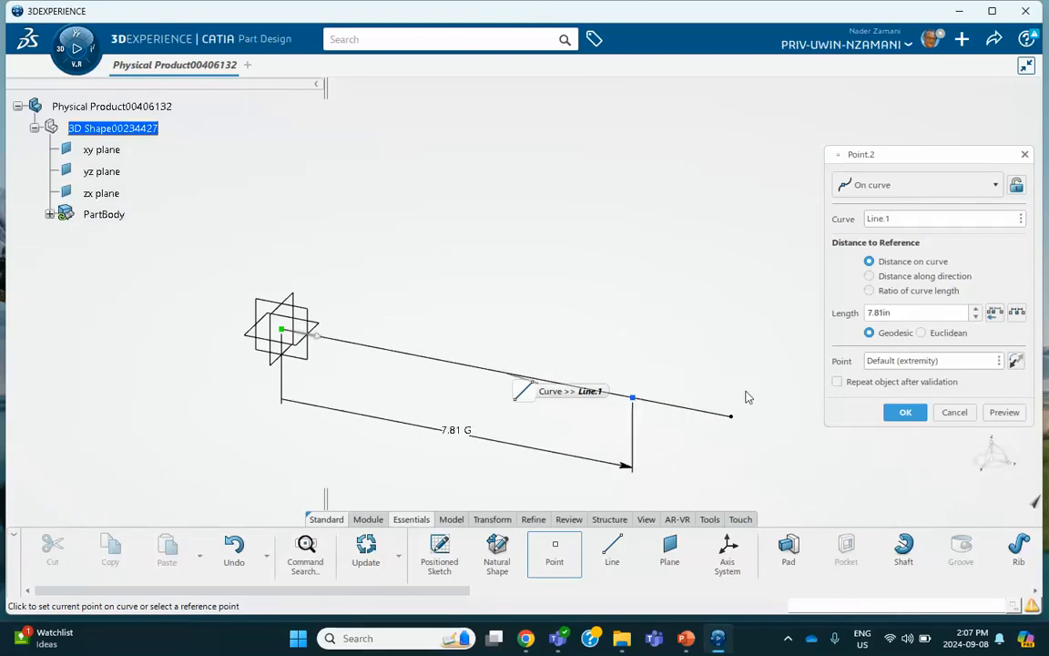
click(905, 414)
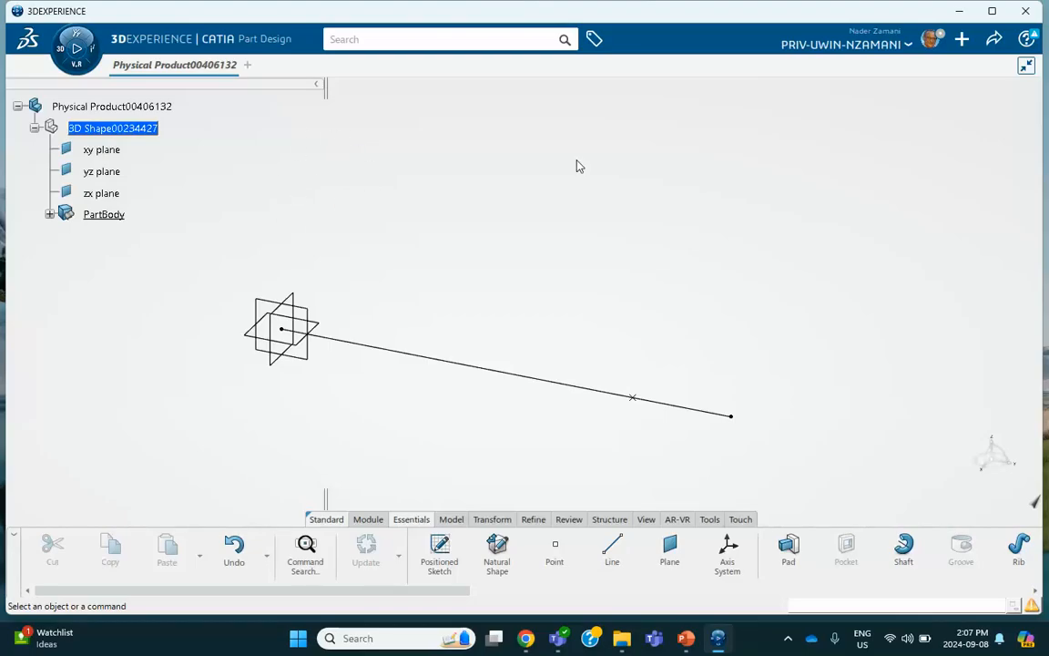
Step: Create a separate point by coordinates at X 3 in, Y 0 in, Z 0 in
click(556, 551)
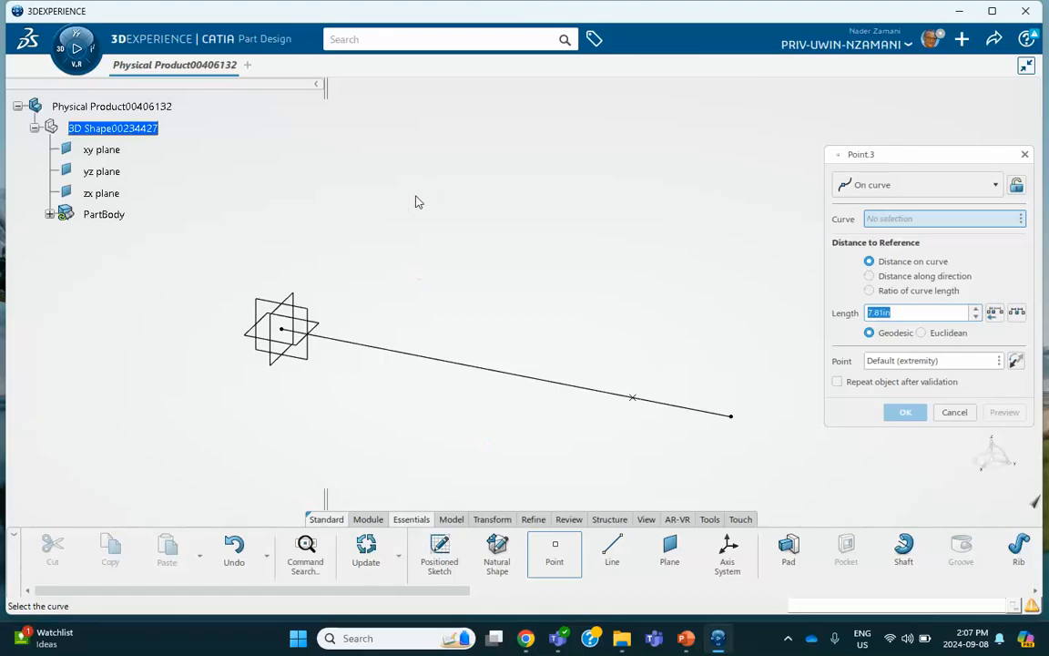
click(906, 187)
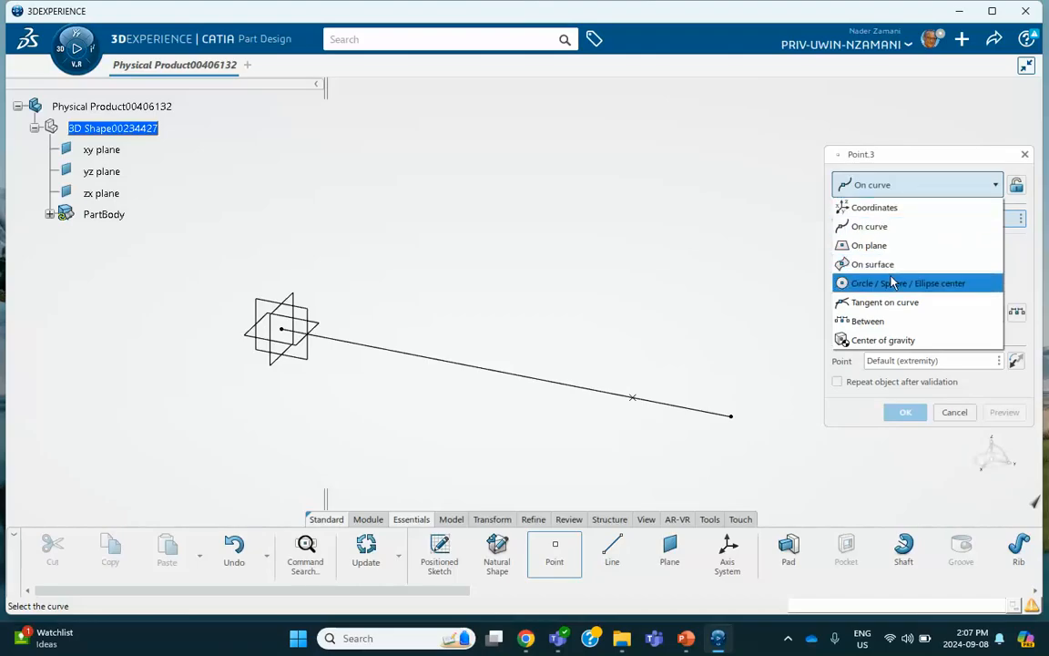
click(883, 209)
click(1019, 217)
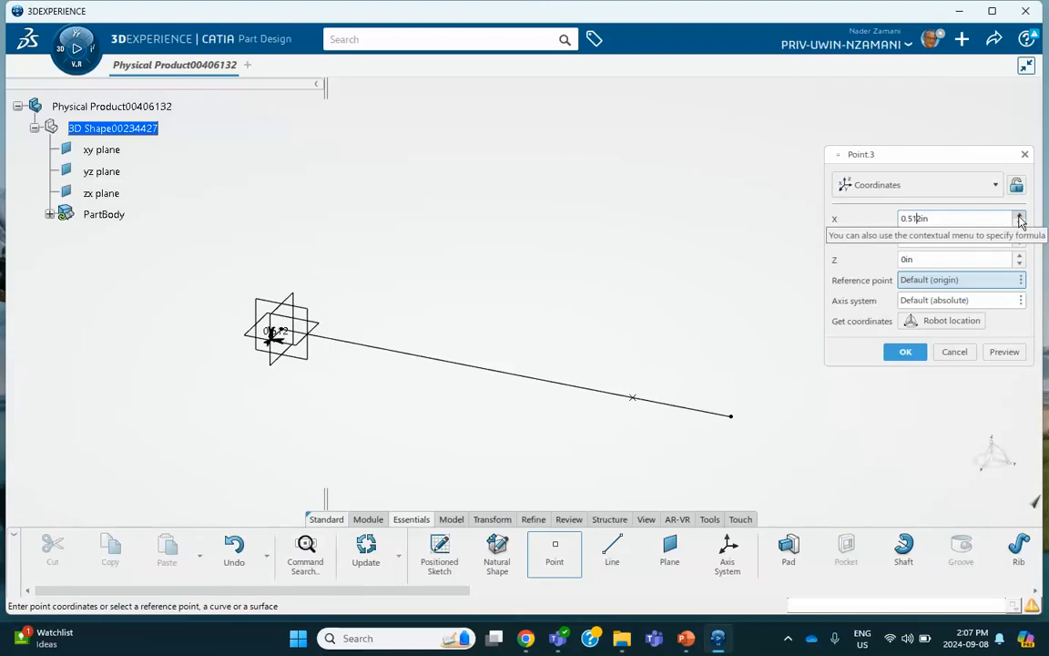
drag(973, 216, 798, 217)
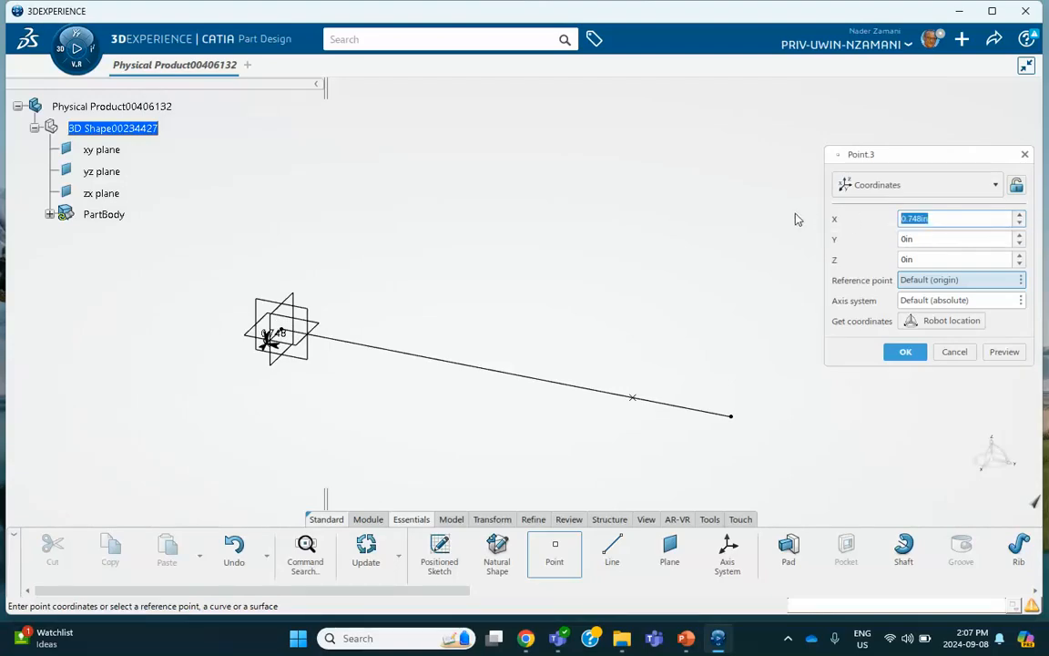
text(3)
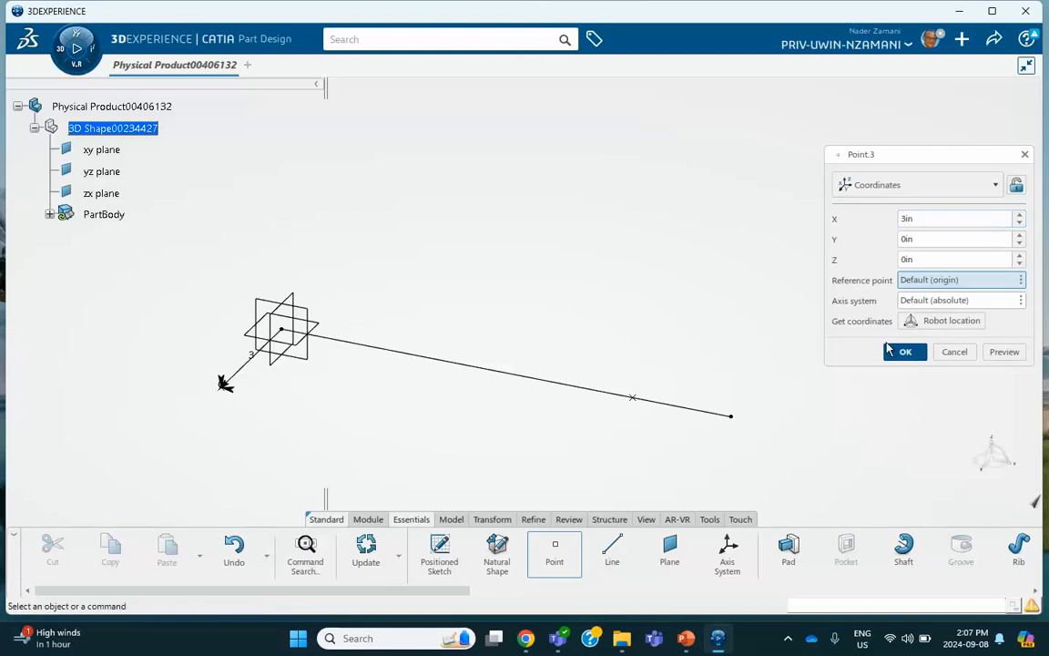
click(905, 352)
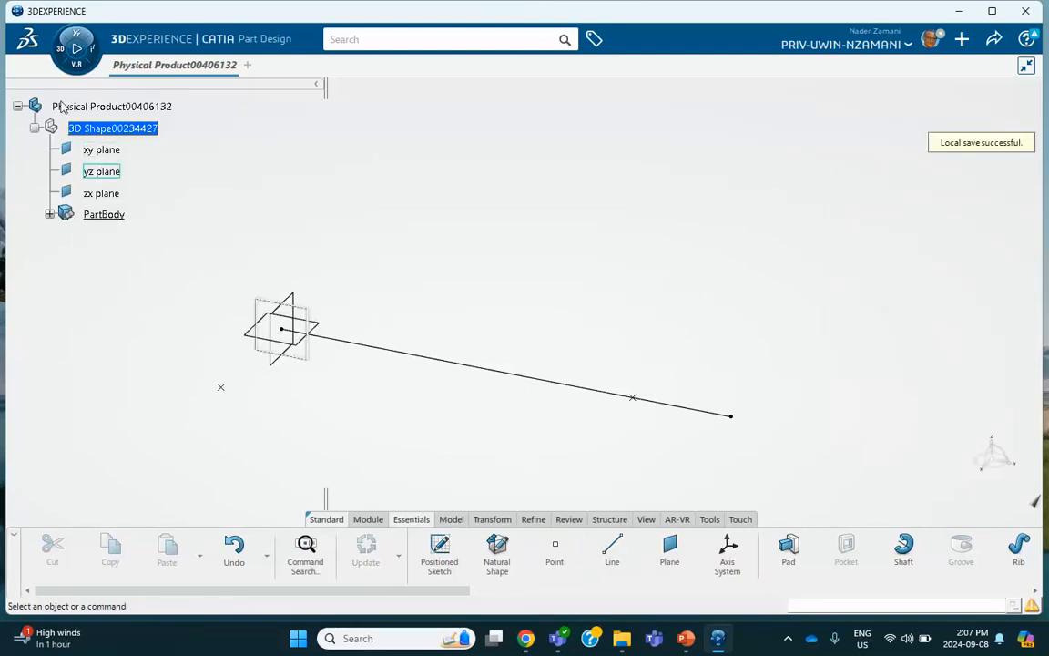
Step: Switch to the Structural Model Creation app and add an empty finite element model to the product
click(60, 51)
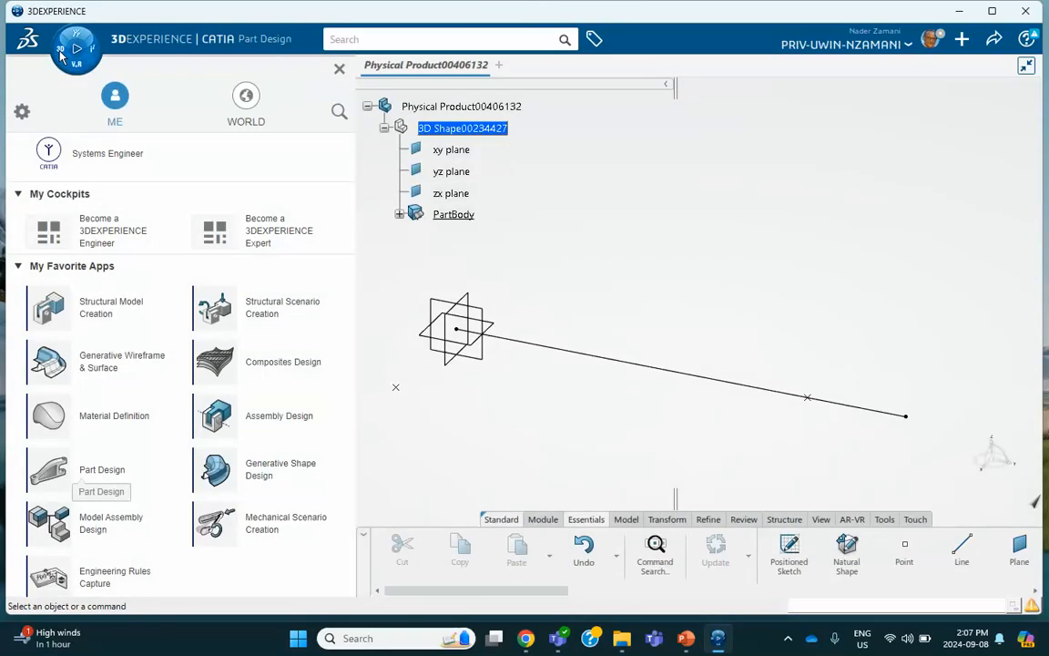
click(100, 319)
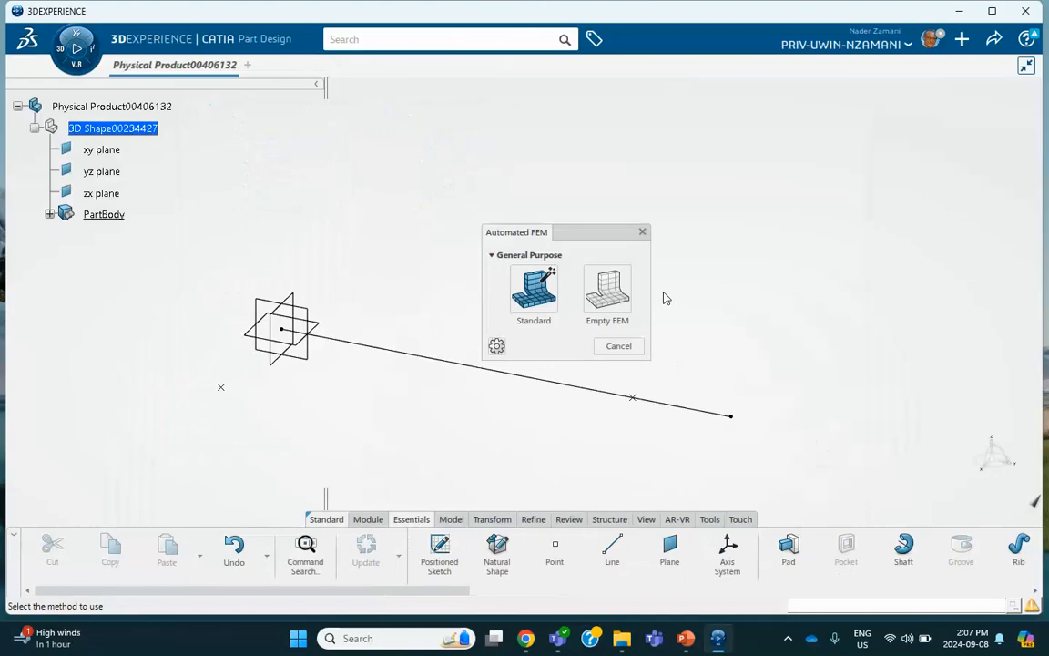
click(616, 296)
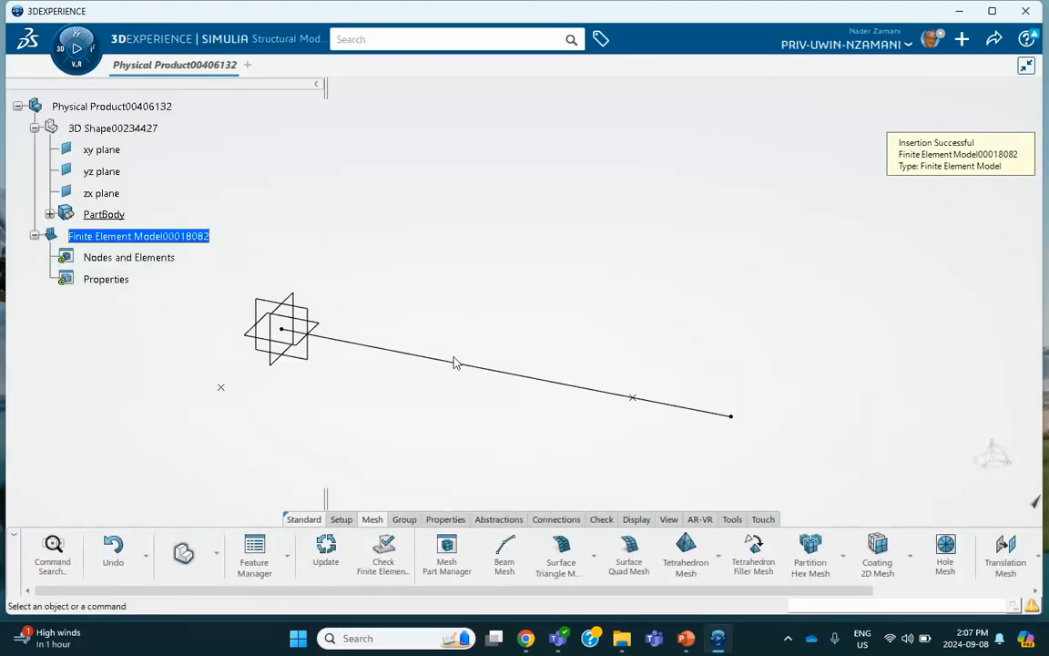
click(503, 553)
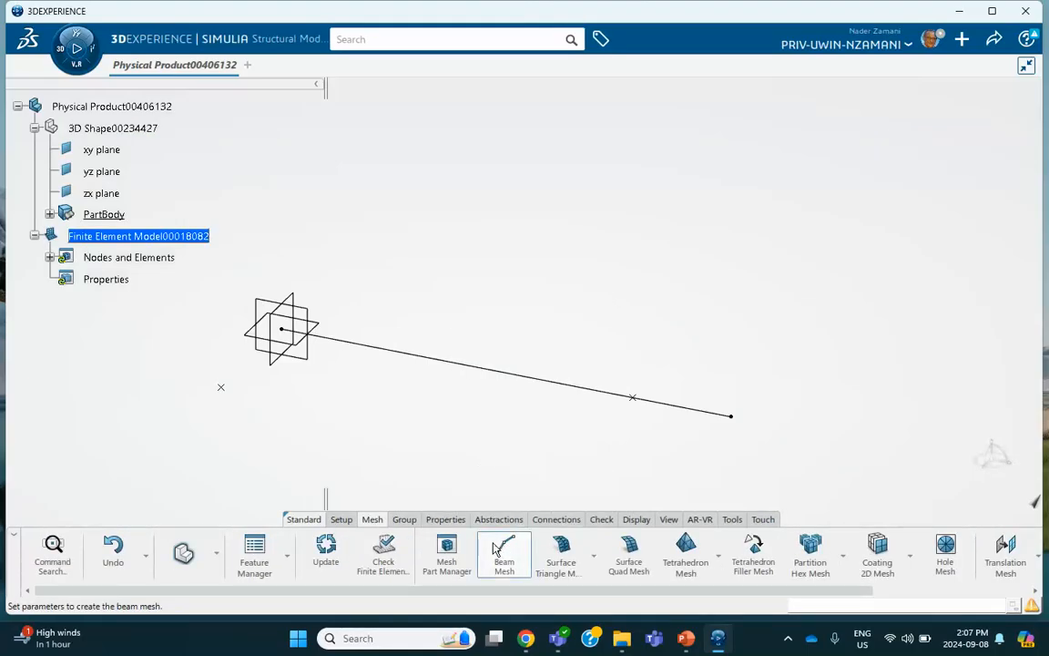
click(441, 364)
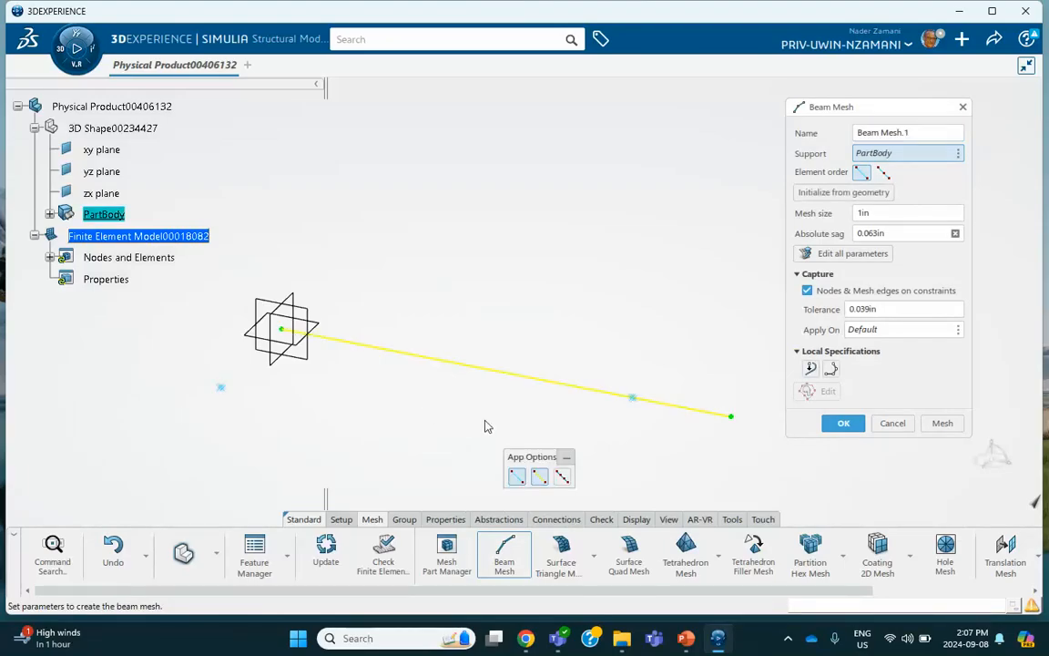
click(811, 370)
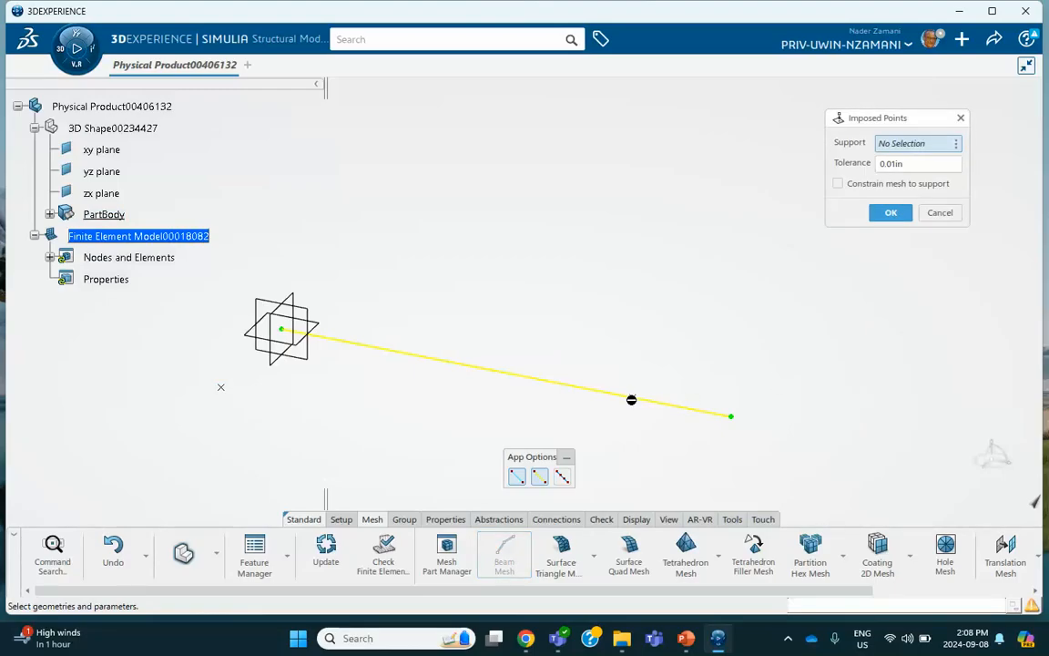
click(940, 212)
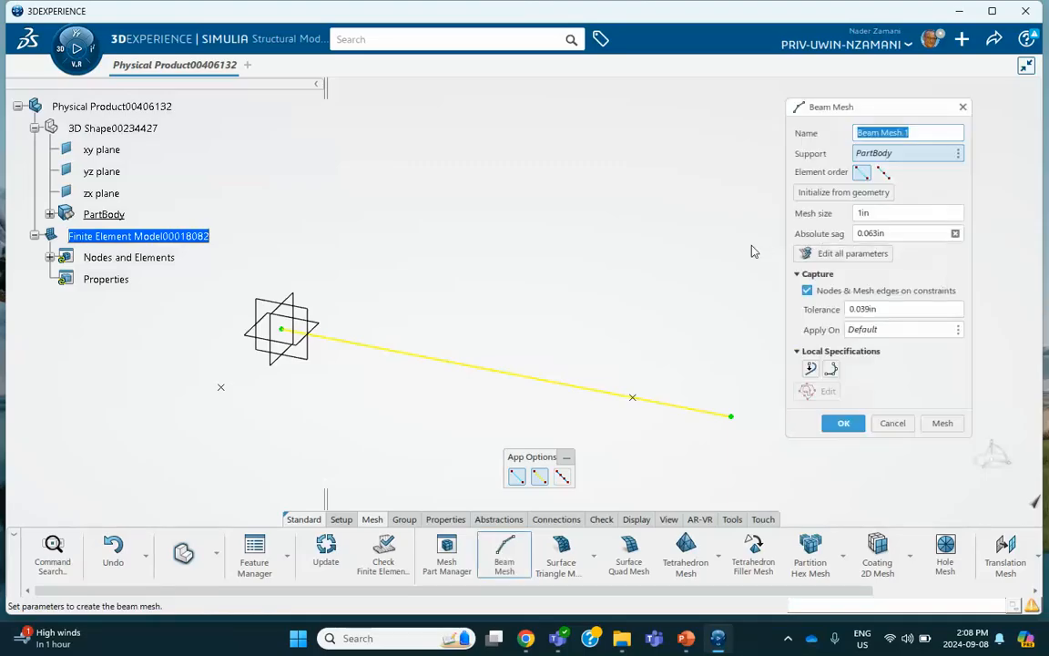
key(Escape)
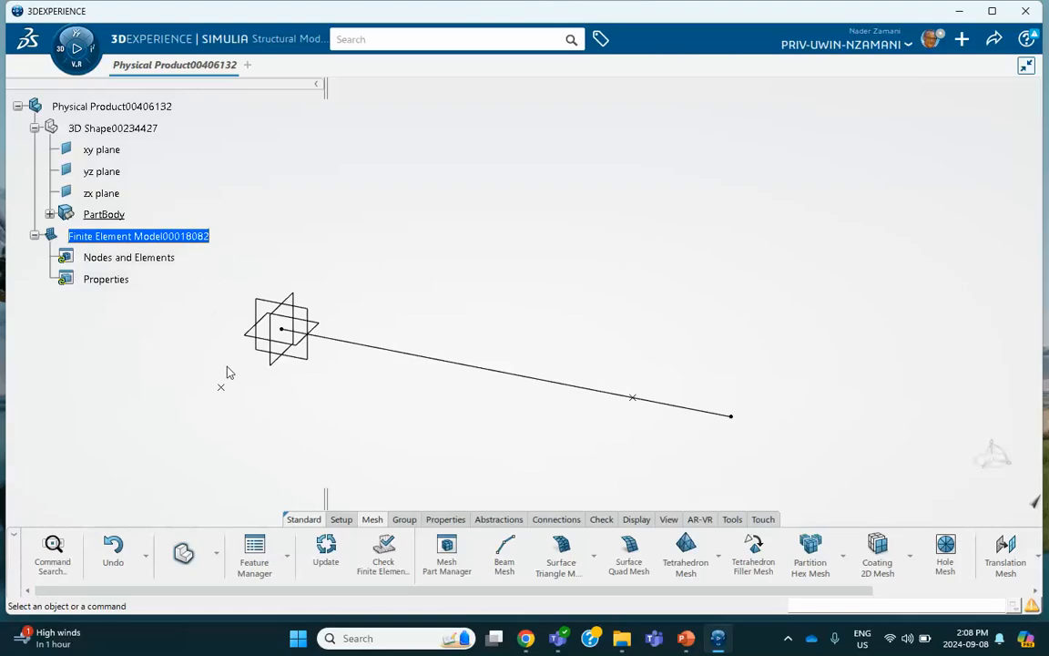
Step: Return to the 3D shape and create a 3 in point-direction line along the Z component from the separate point at X 3 in
double_click(124, 129)
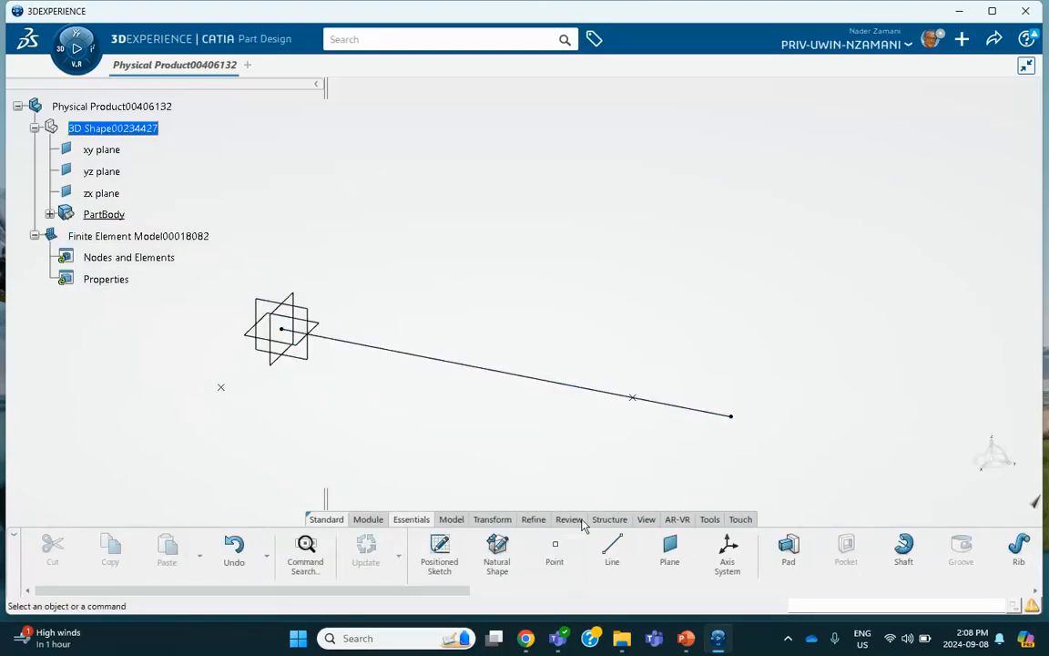
click(615, 557)
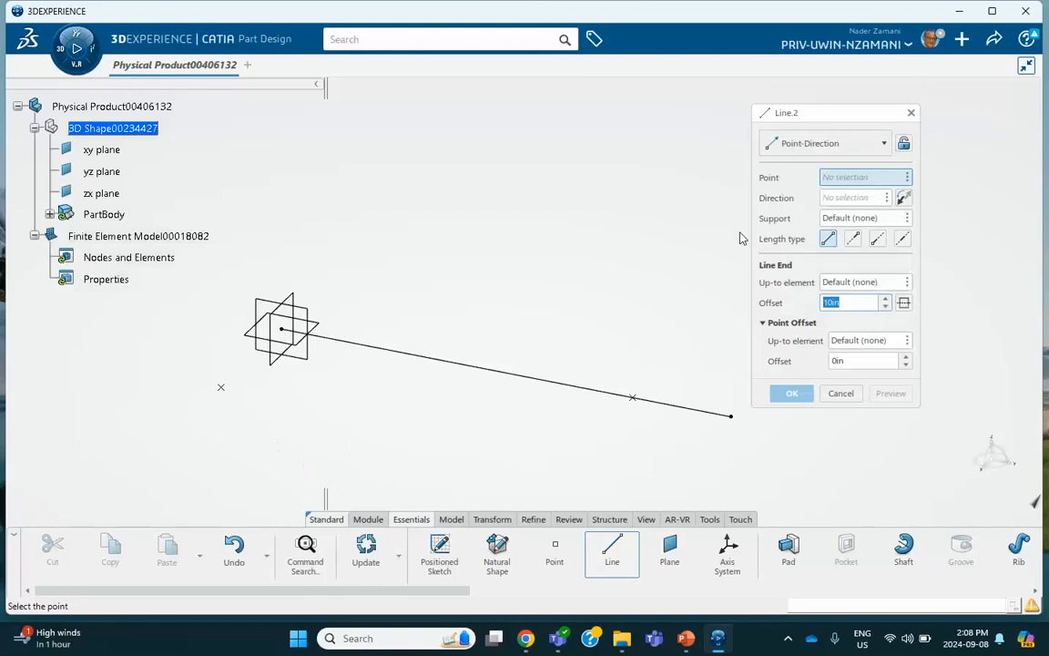
click(221, 389)
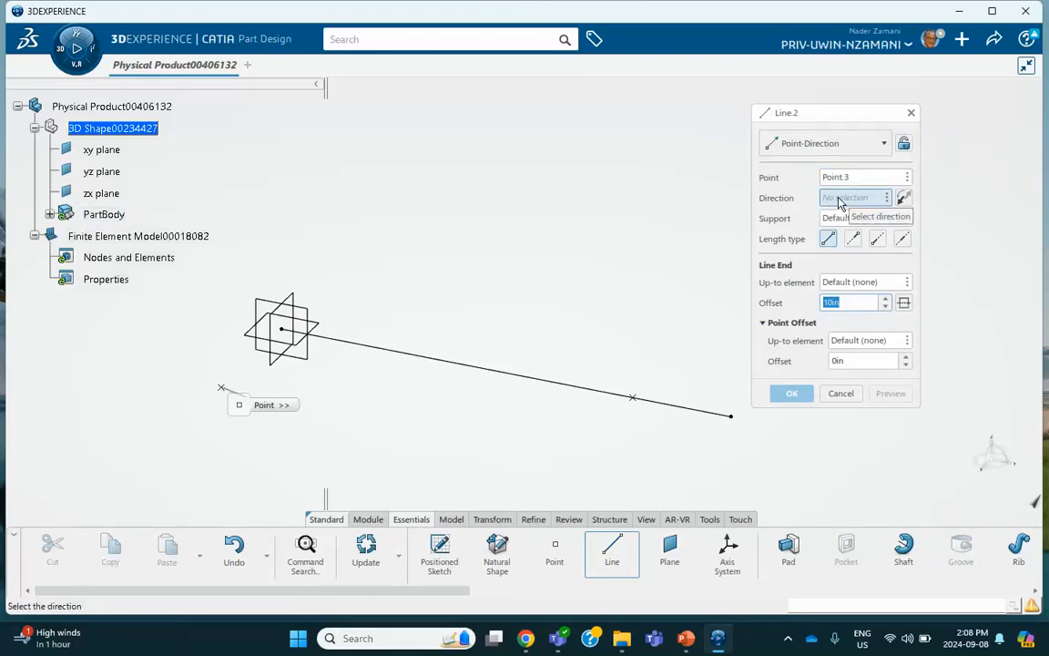
click(887, 197)
click(881, 264)
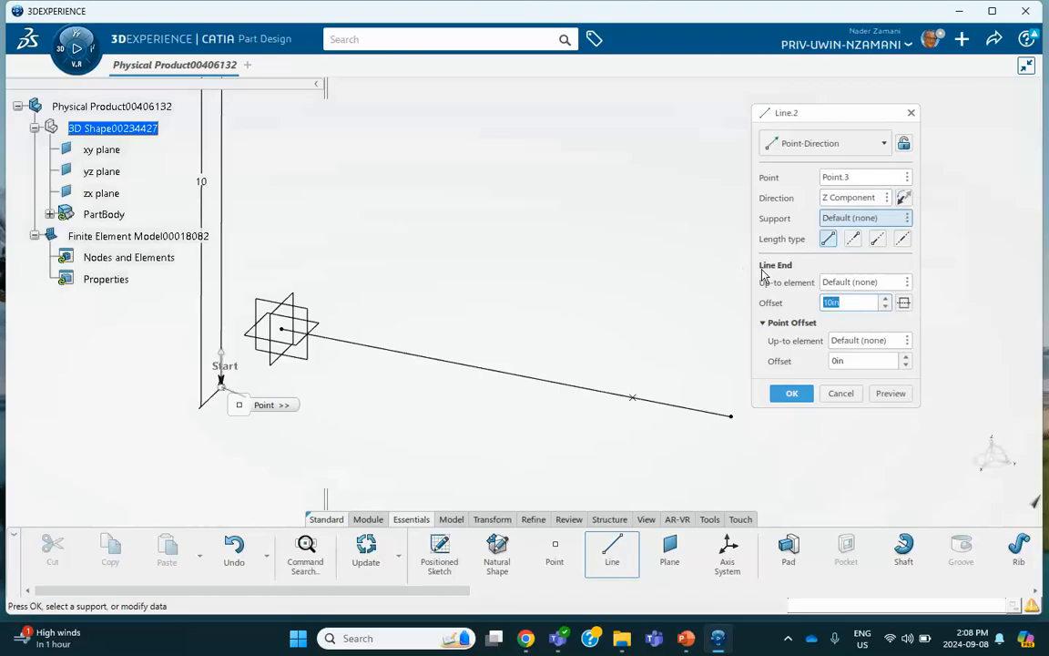
text(3)
click(787, 398)
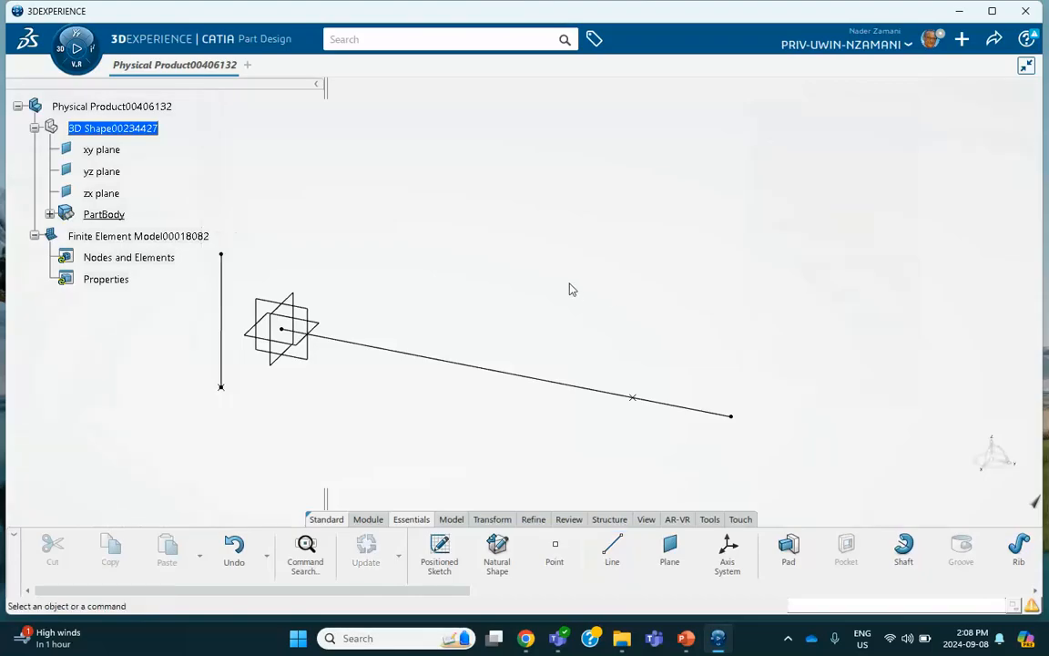
Step: In the finite element model, try to add an imposed point at the on-curve point to a beam mesh on the 10 in line
click(128, 259)
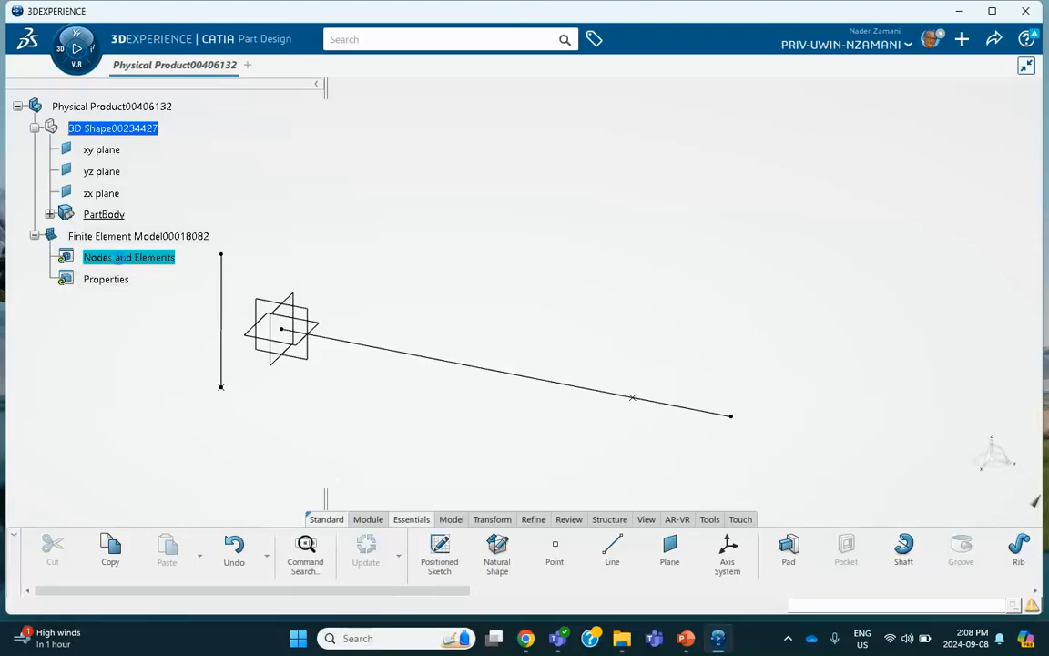
double_click(118, 258)
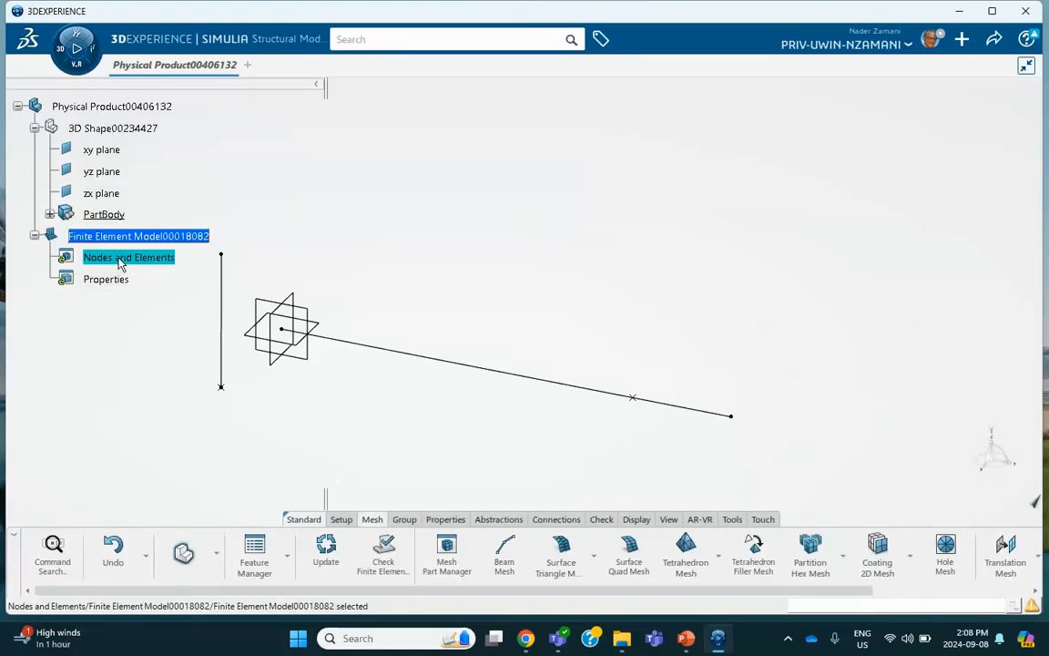
click(507, 554)
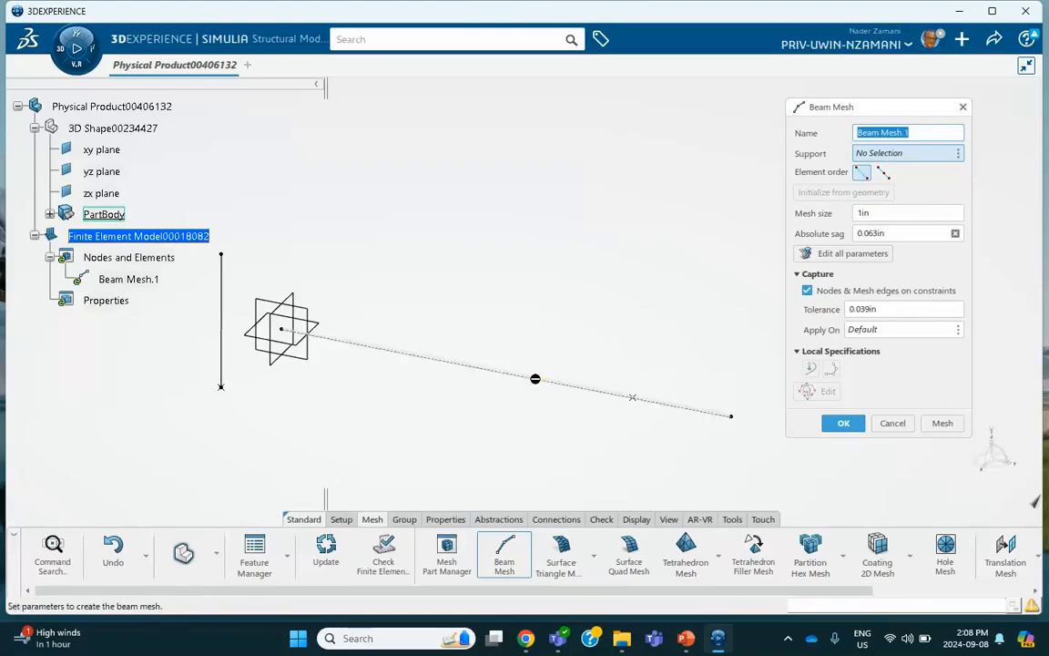
click(538, 378)
click(808, 369)
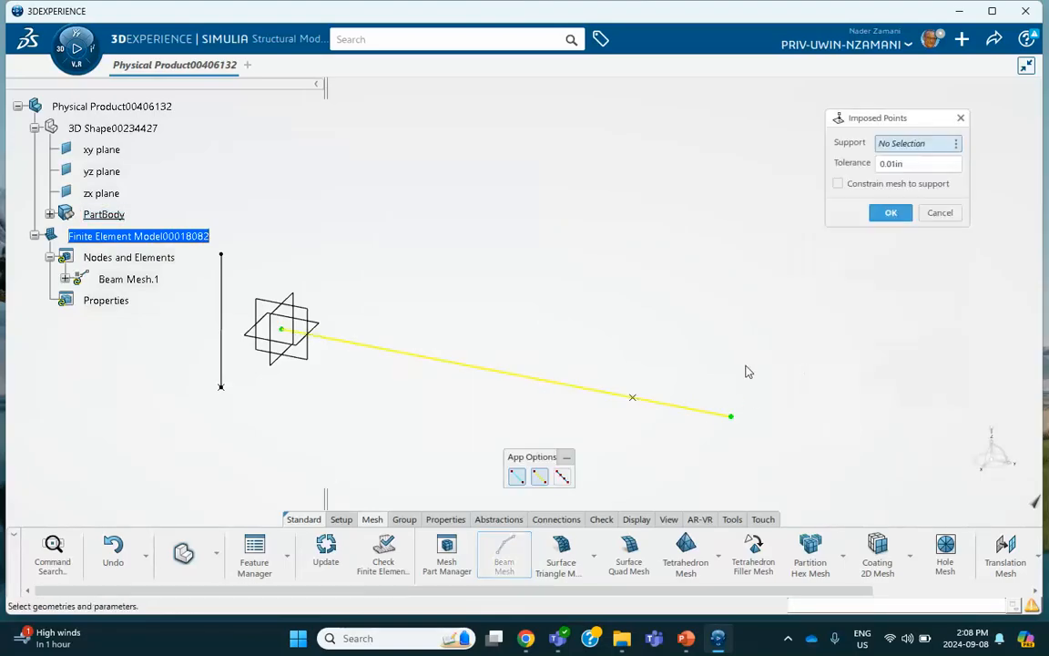
click(637, 403)
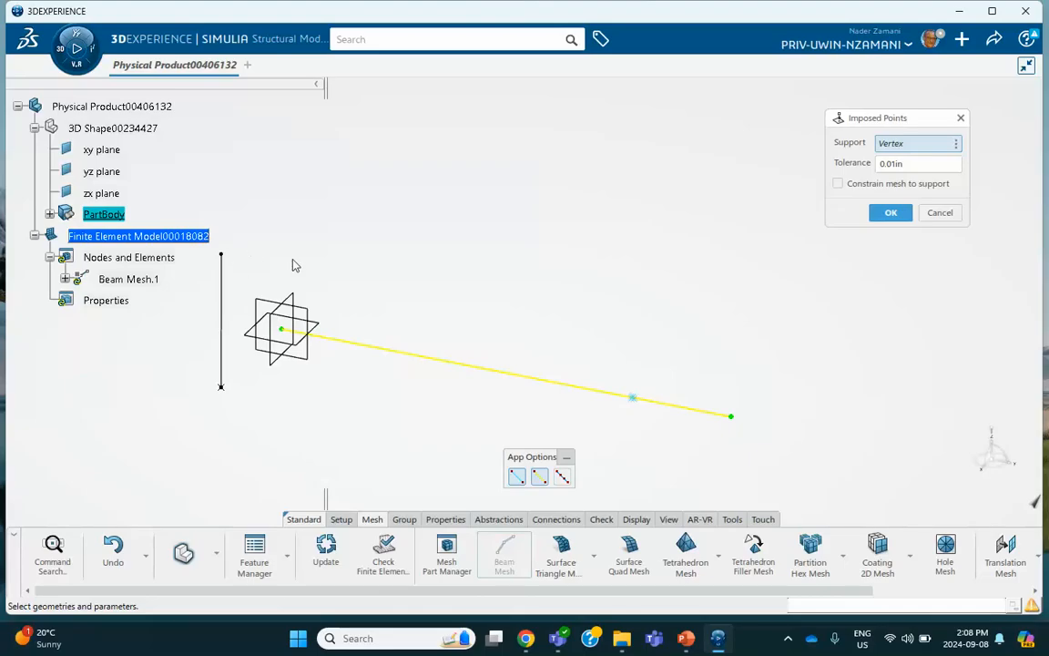
click(892, 213)
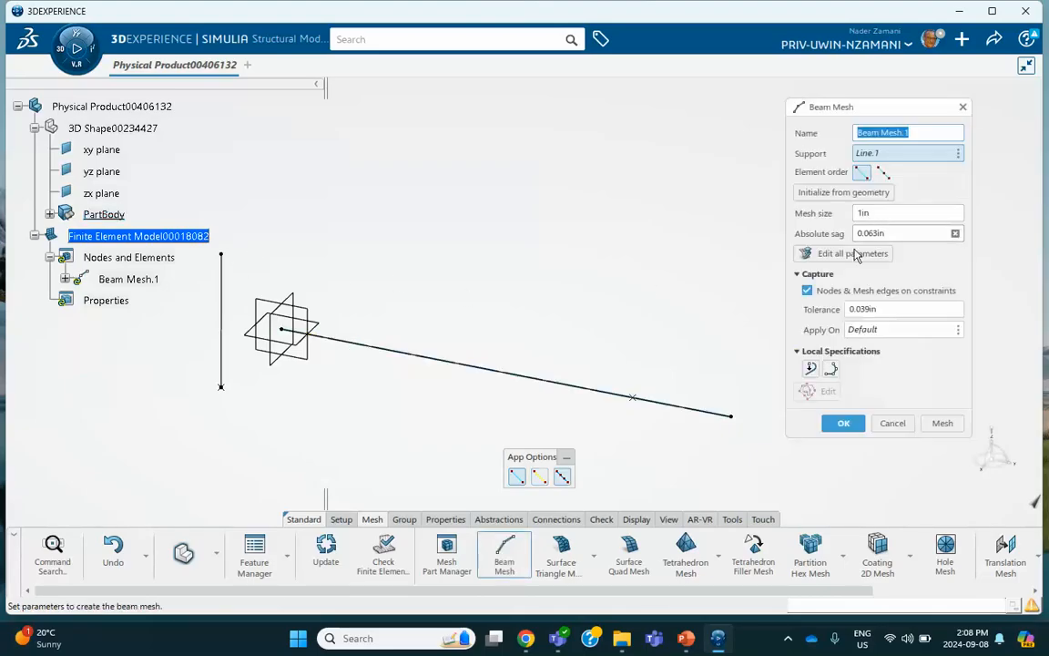
click(894, 424)
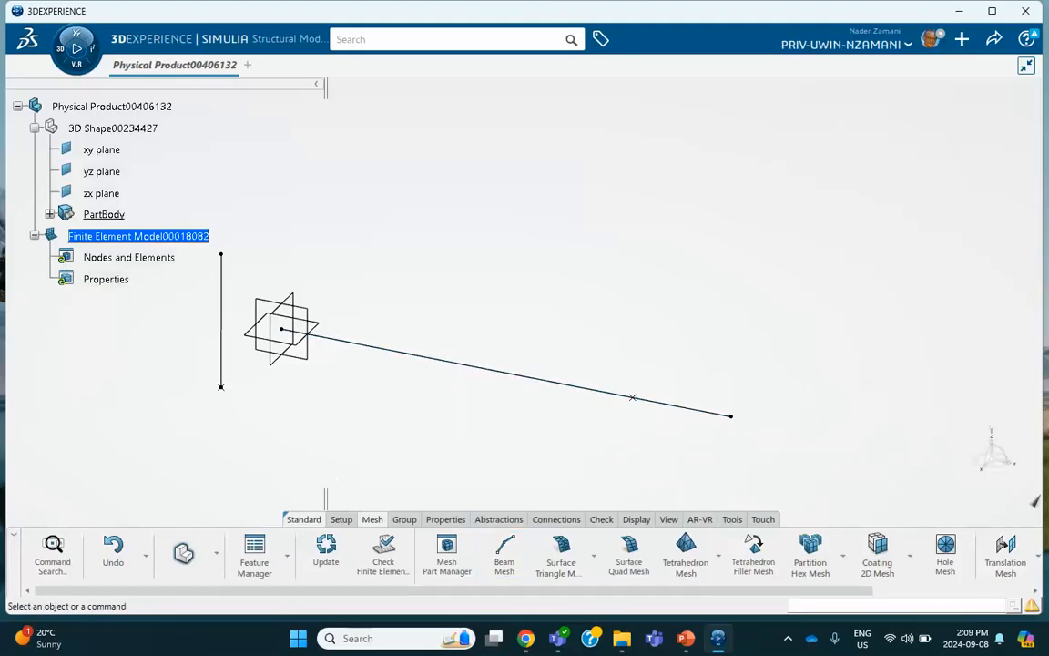
Step: Switch to the PowerPoint tutorial deck and review the title slide on imposed points and the Catia v5 (FEA) beam meshing slide
click(688, 640)
scroll(412, 234, up, 1)
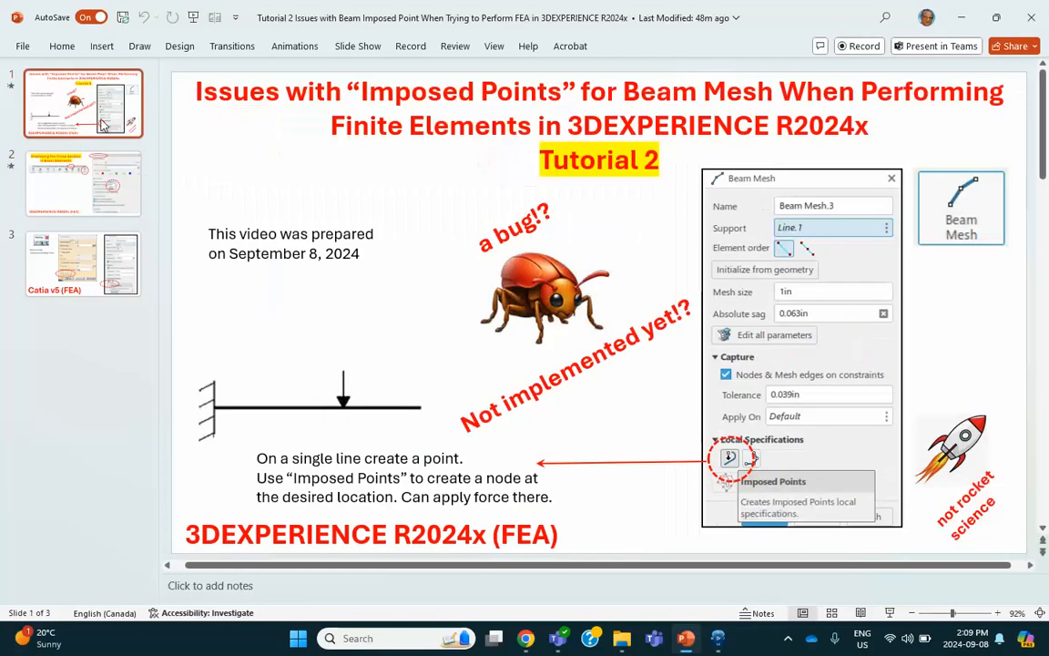
click(477, 252)
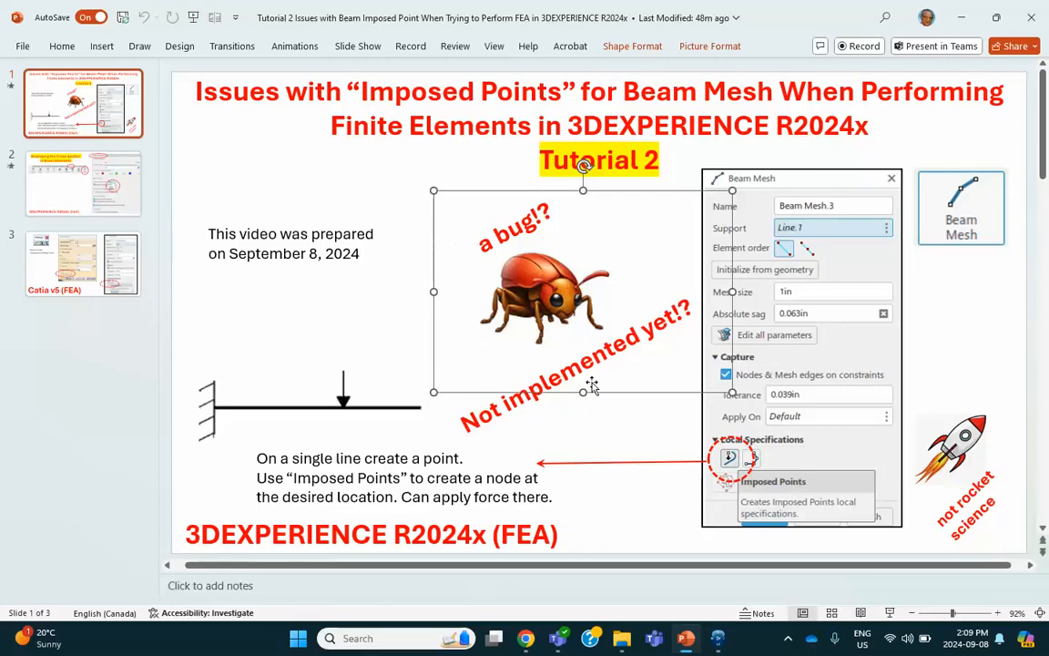
click(82, 259)
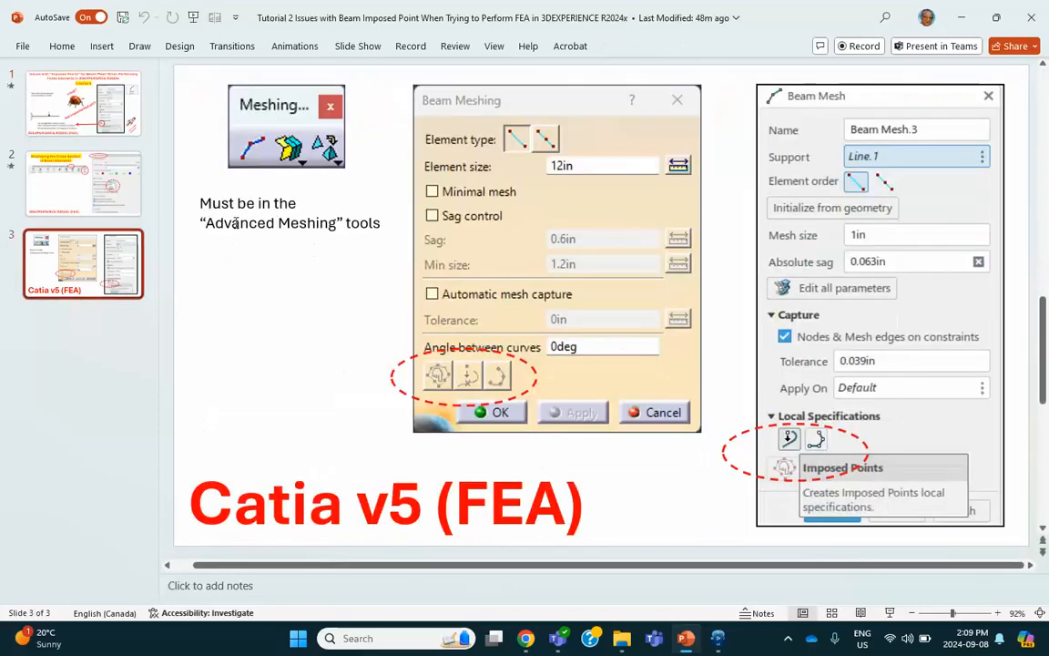